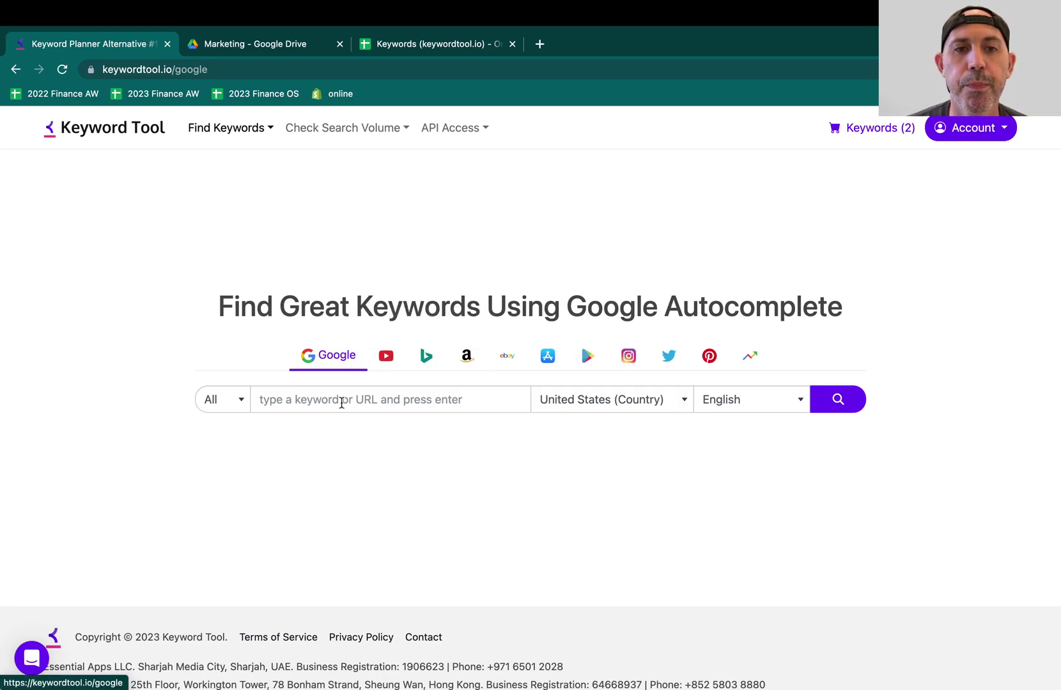
Step: Search Google keyword suggestions for 'smartwatch' in the United States, English
click(325, 399)
text(smart)
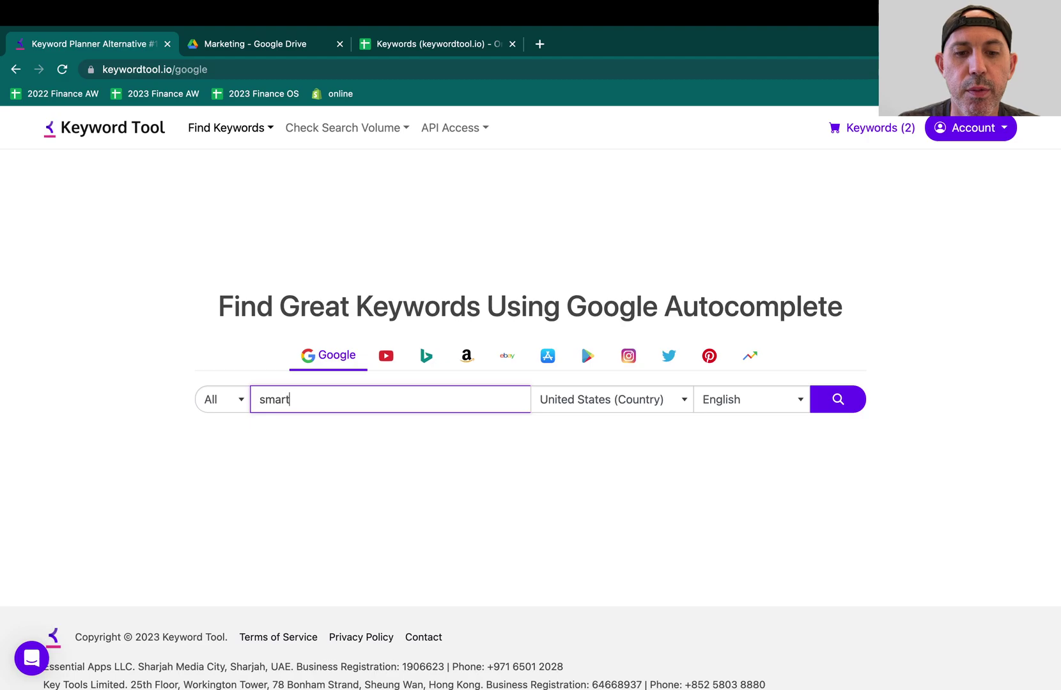
text(watch)
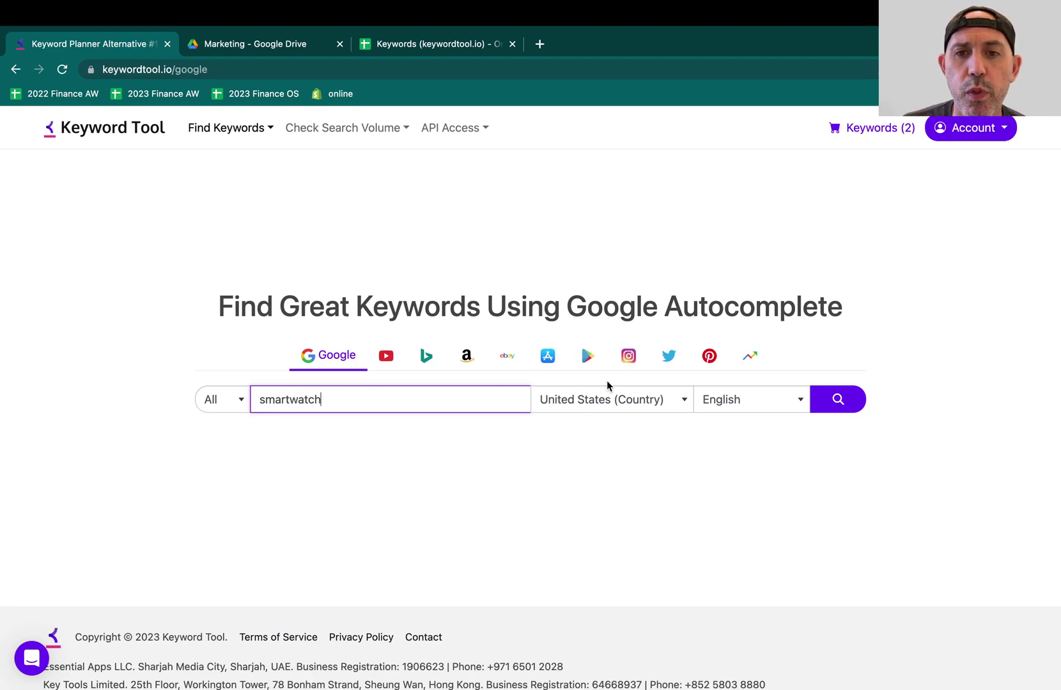
click(835, 401)
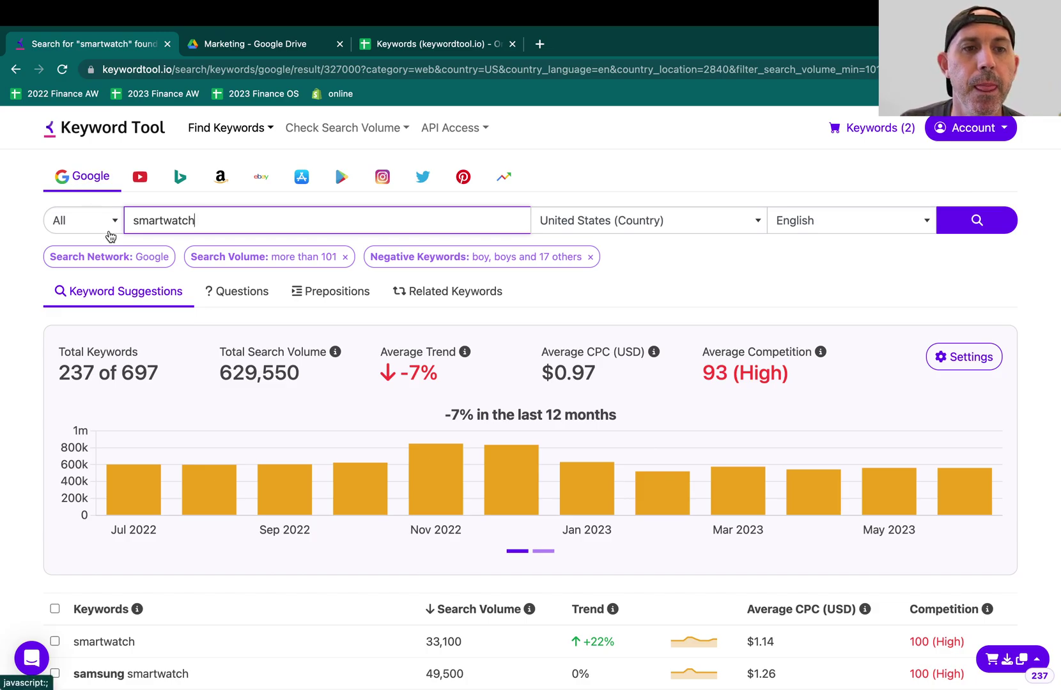
drag(121, 373, 154, 374)
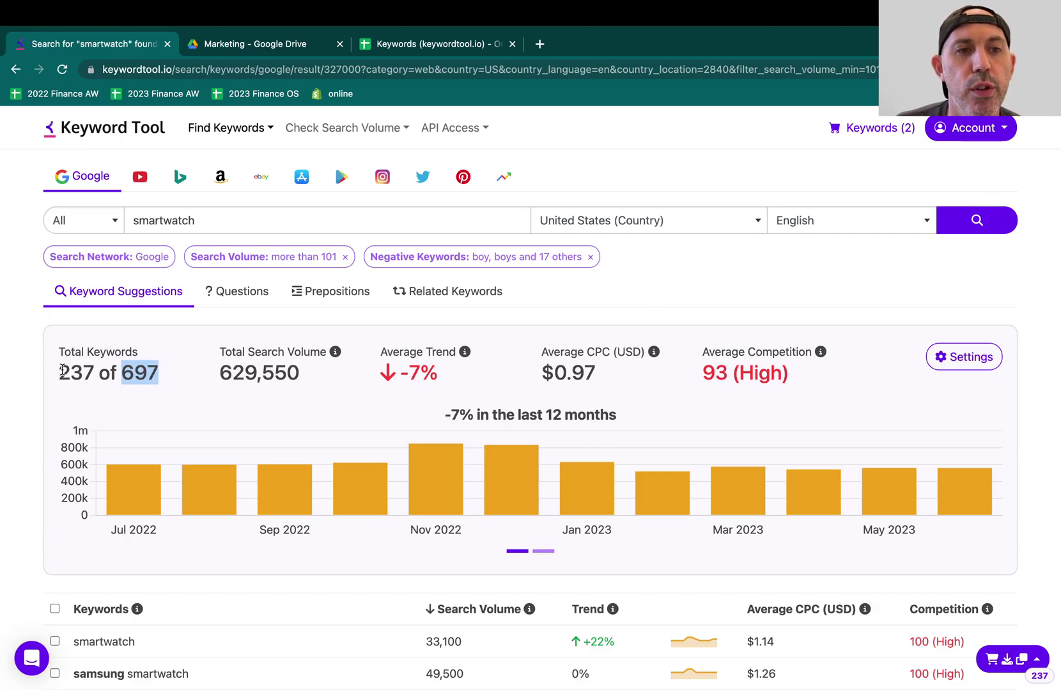
drag(59, 369, 163, 375)
click(163, 375)
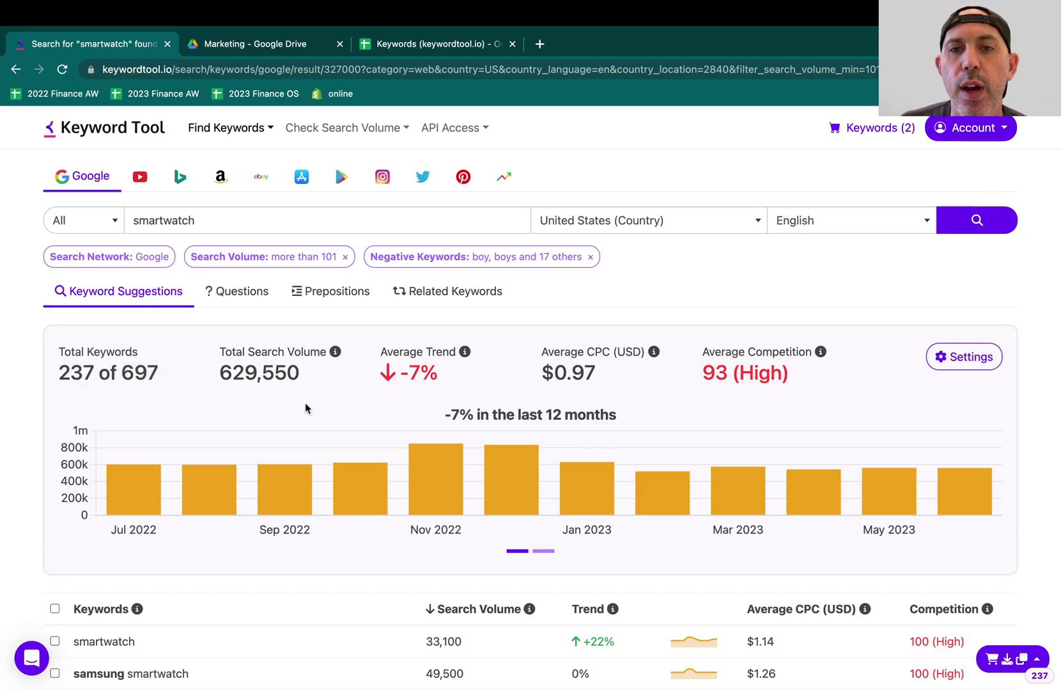
scroll(308, 409, down, 1)
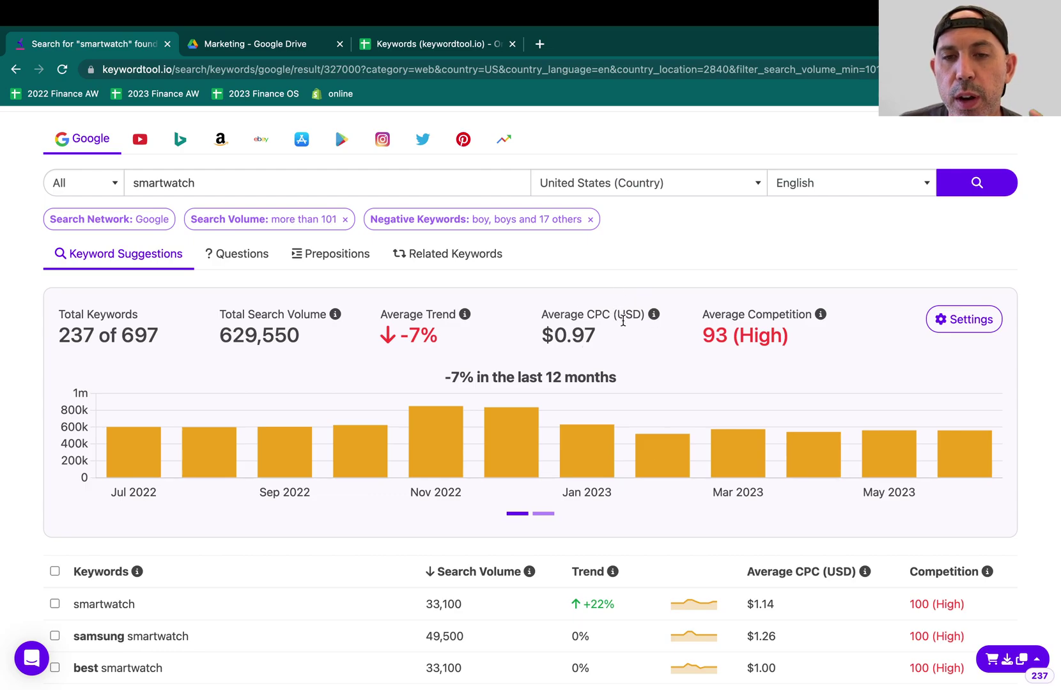
scroll(622, 326, up, 1)
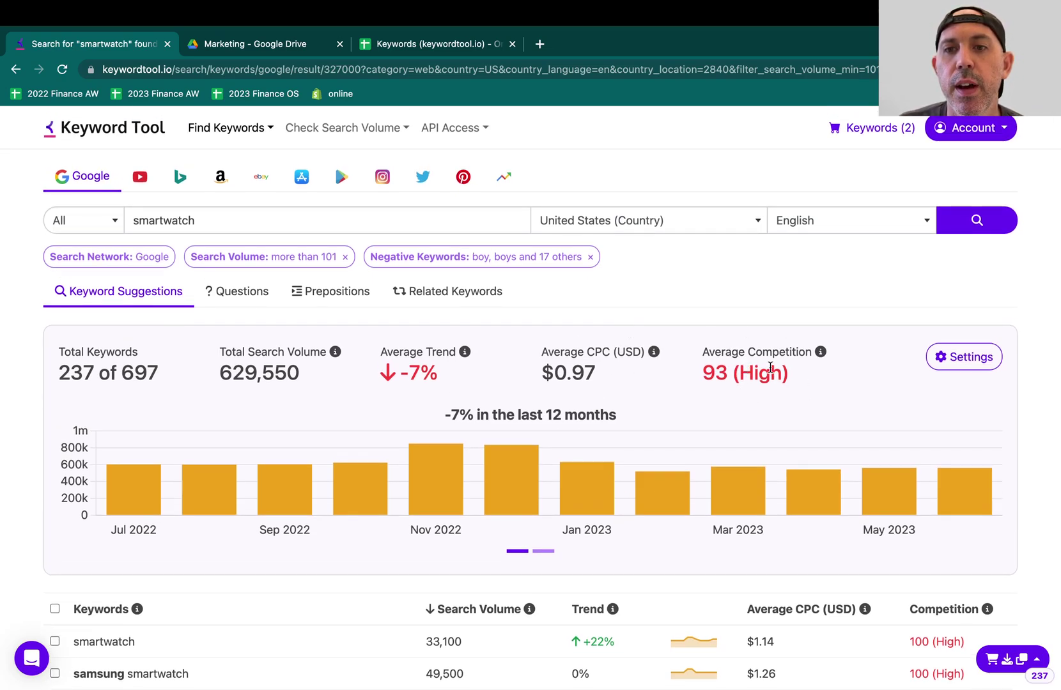
scroll(770, 376, down, 8)
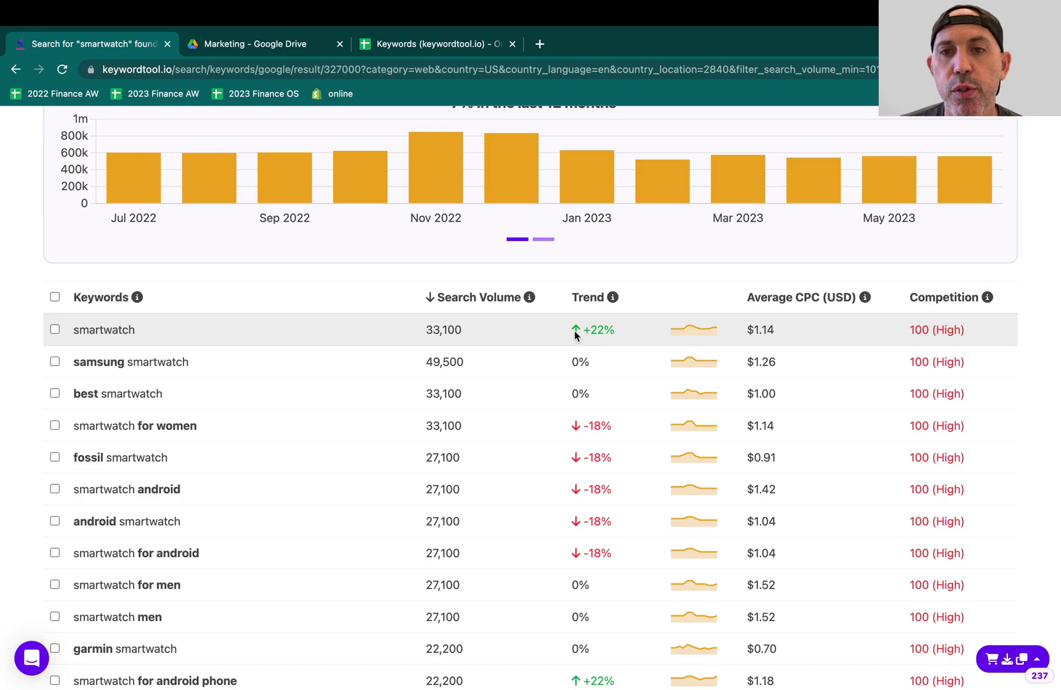
drag(573, 330, 612, 330)
drag(746, 330, 773, 328)
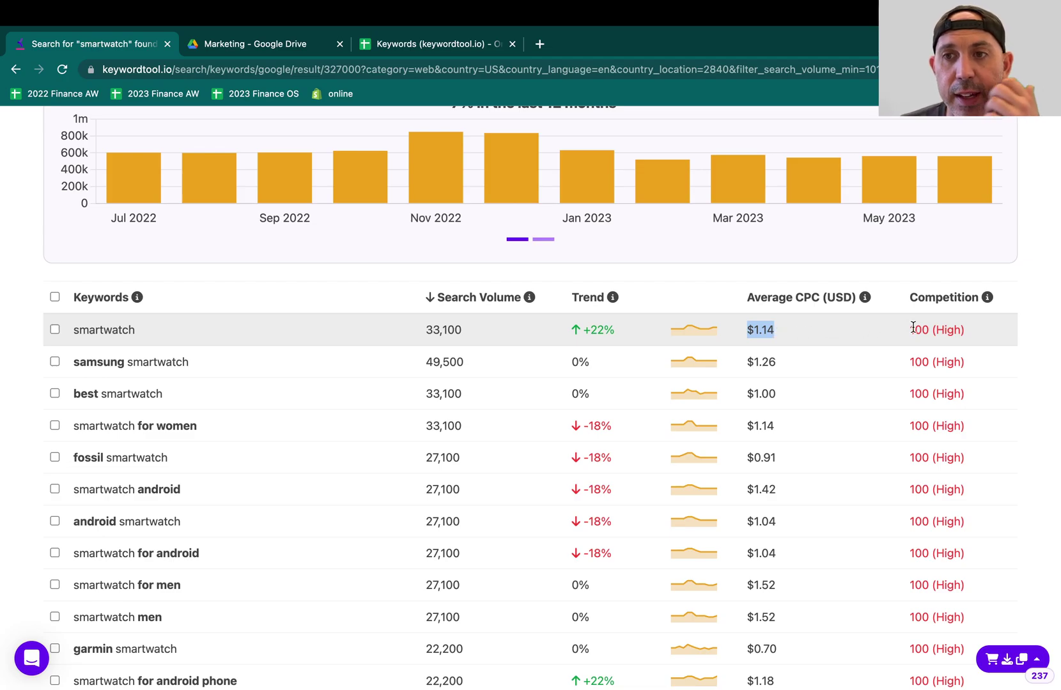
drag(913, 327, 963, 330)
click(963, 330)
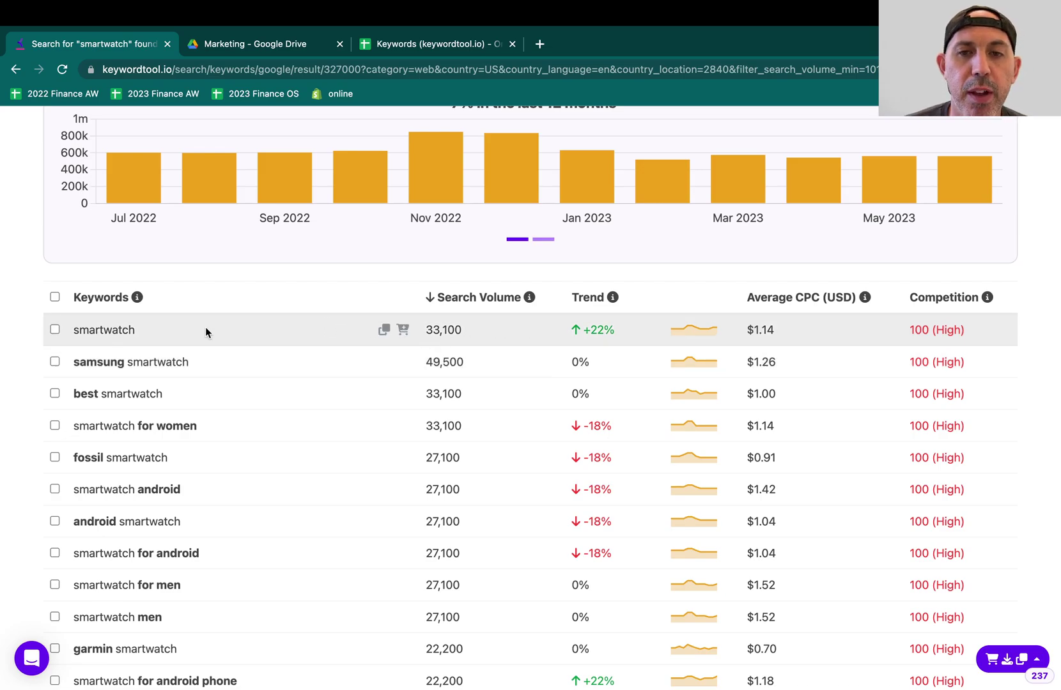
scroll(206, 327, up, 5)
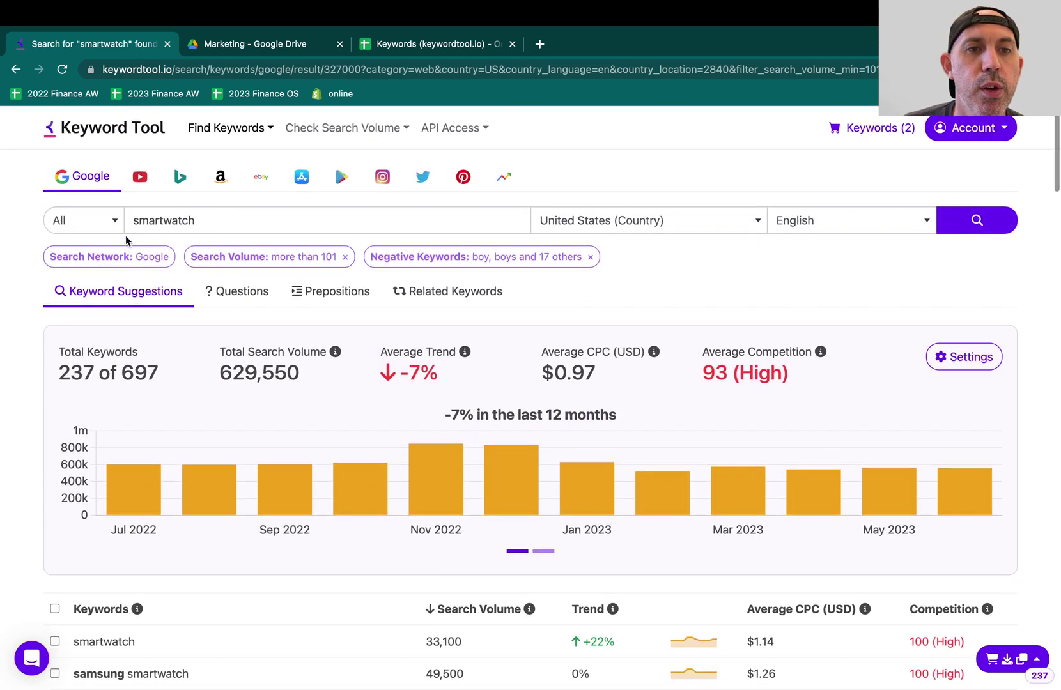
scroll(349, 485, down, 6)
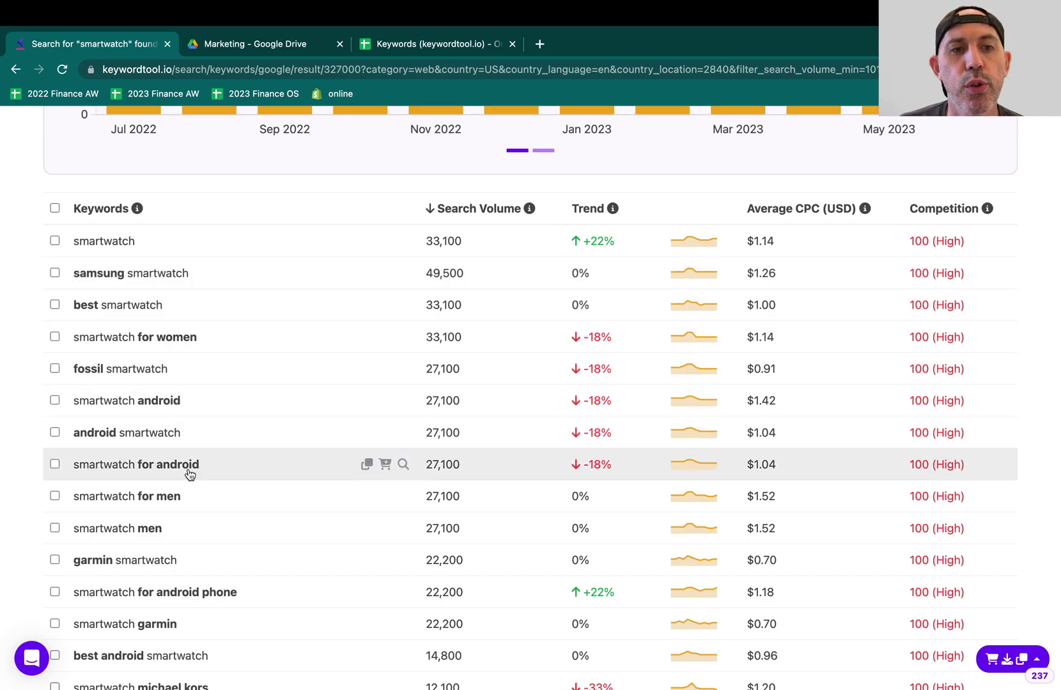
scroll(181, 498, down, 4)
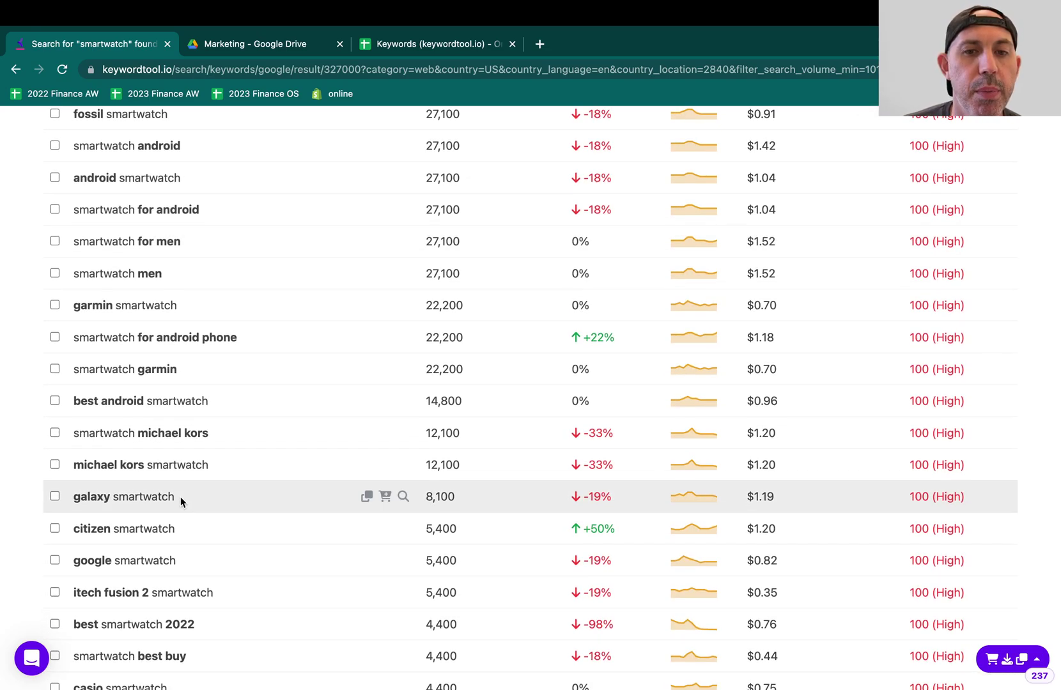
scroll(382, 508, down, 2)
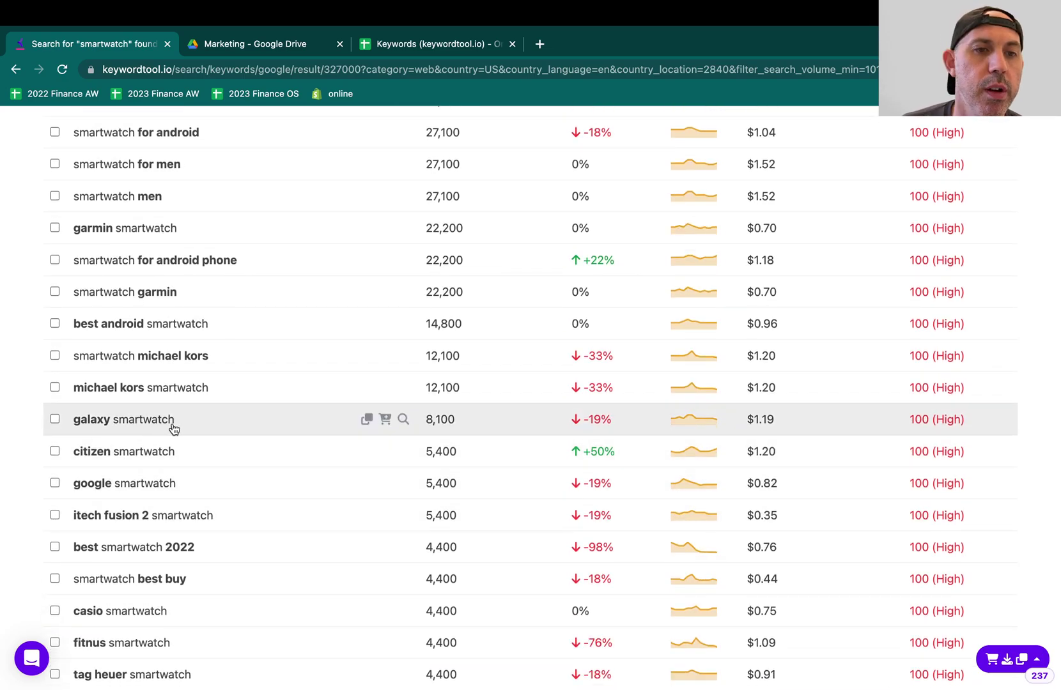
scroll(181, 455, down, 4)
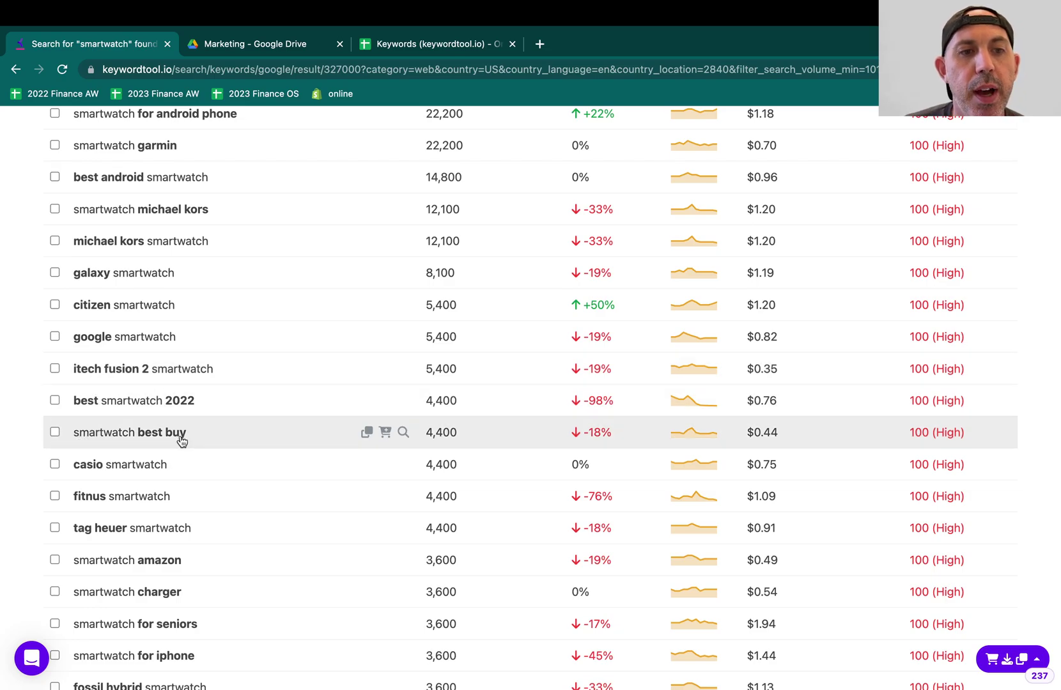
scroll(179, 439, down, 3)
scroll(138, 421, down, 6)
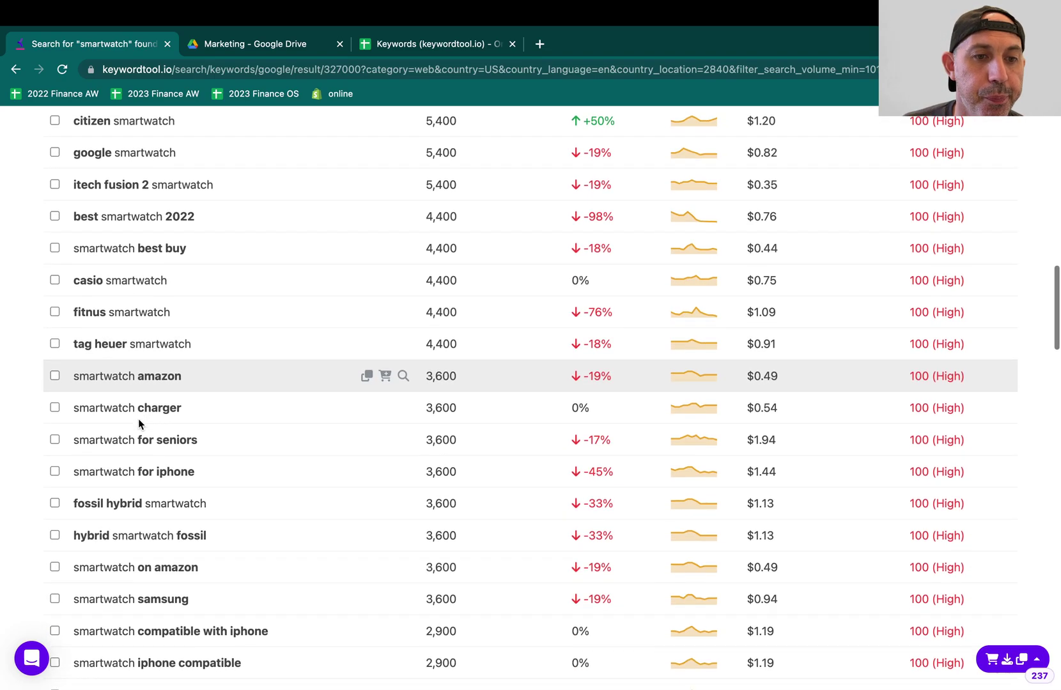
scroll(216, 336, down, 15)
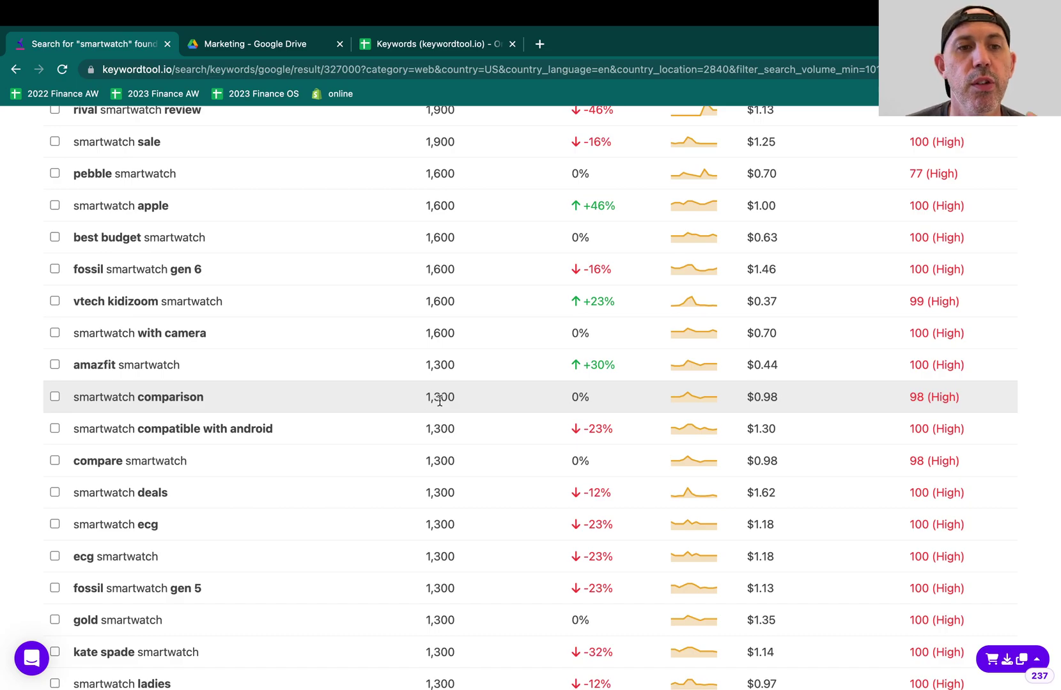
scroll(324, 402, down, 5)
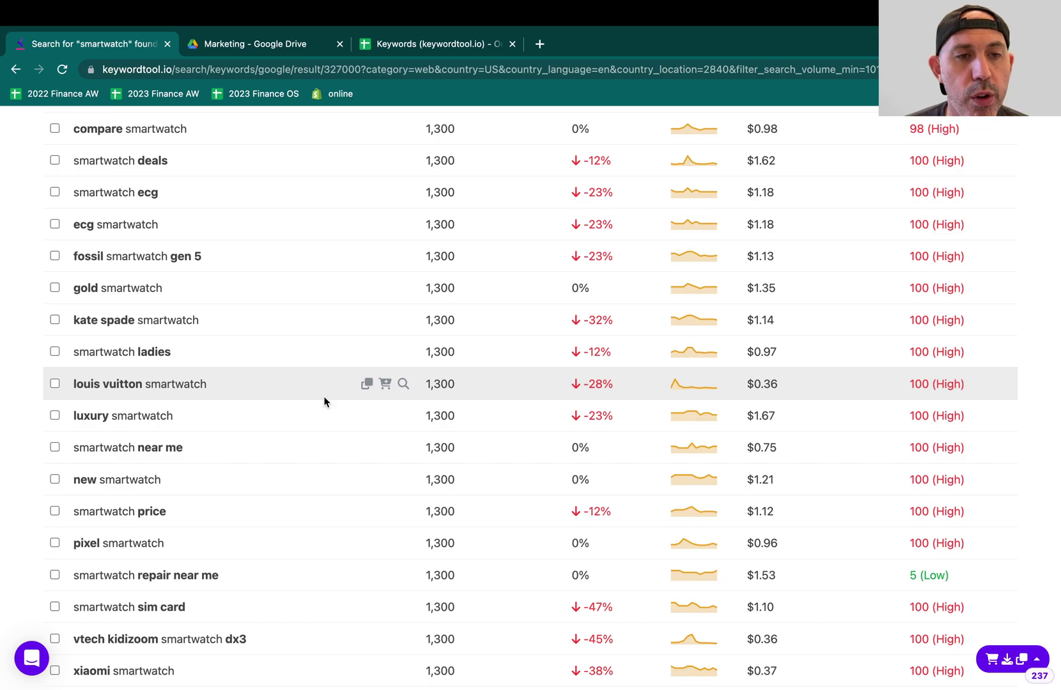
click(55, 319)
click(55, 352)
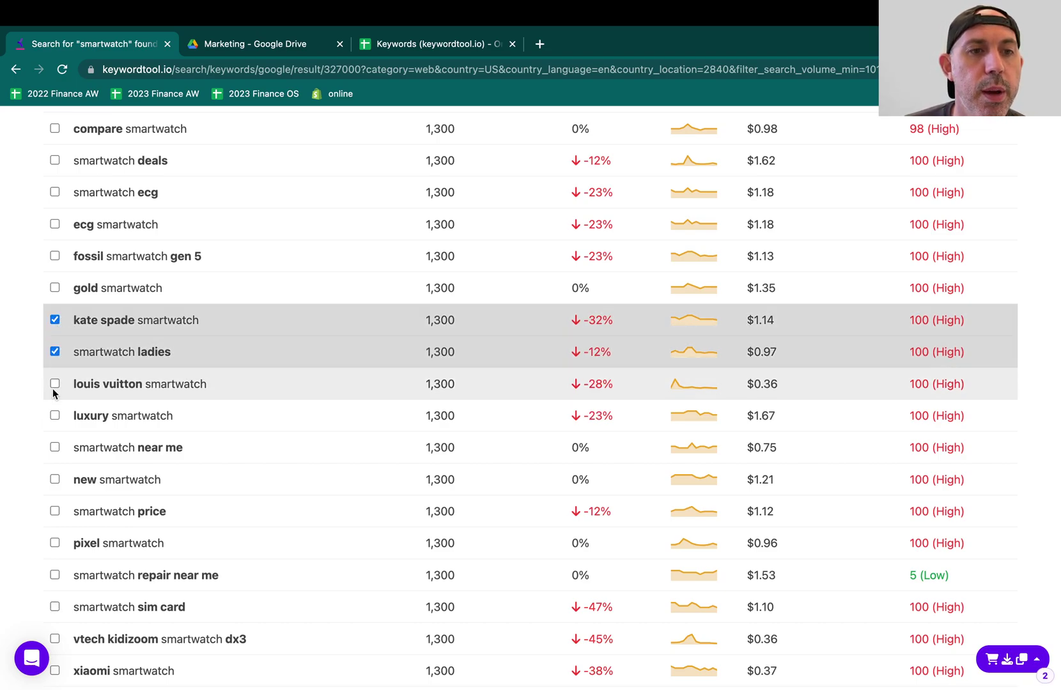
click(55, 448)
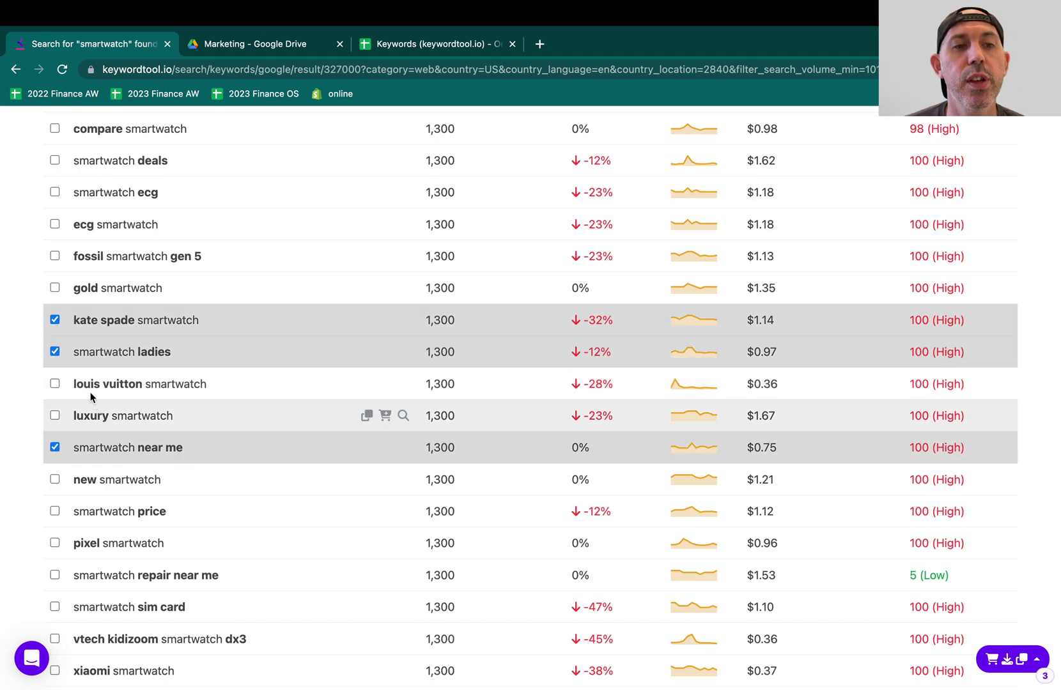
click(55, 319)
click(55, 352)
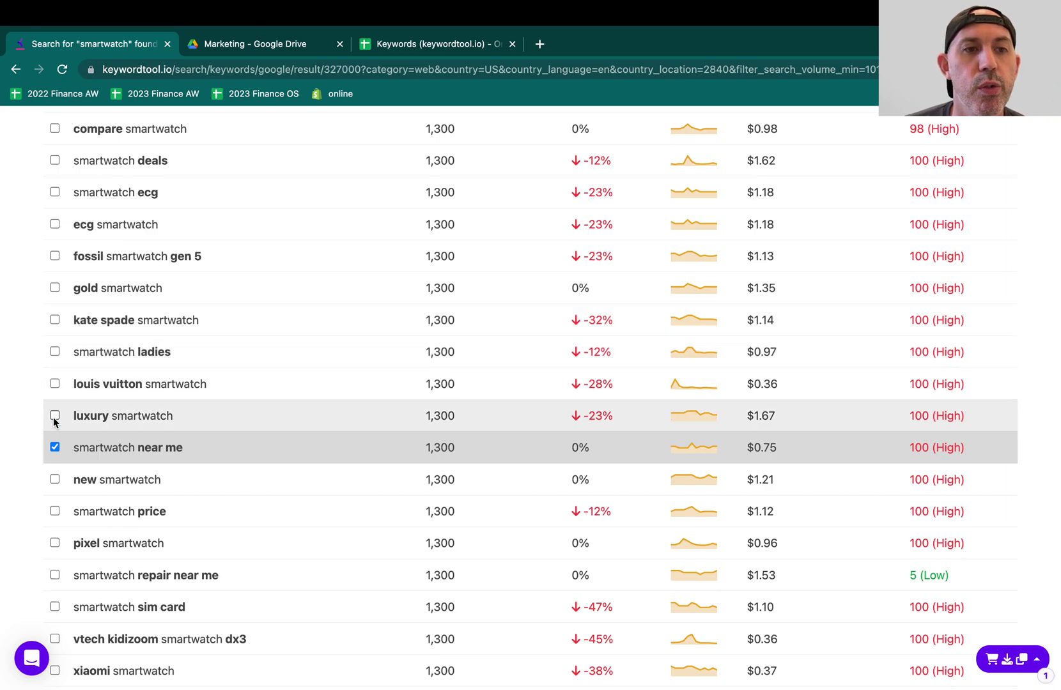
click(55, 447)
scroll(338, 434, up, 20)
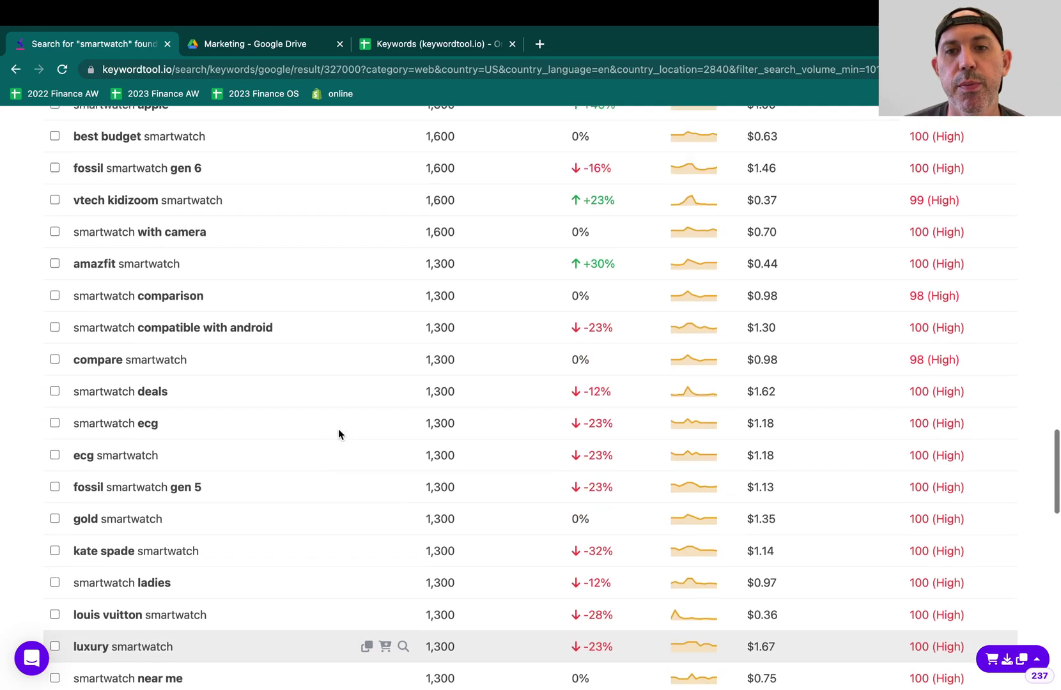
scroll(338, 435, up, 5)
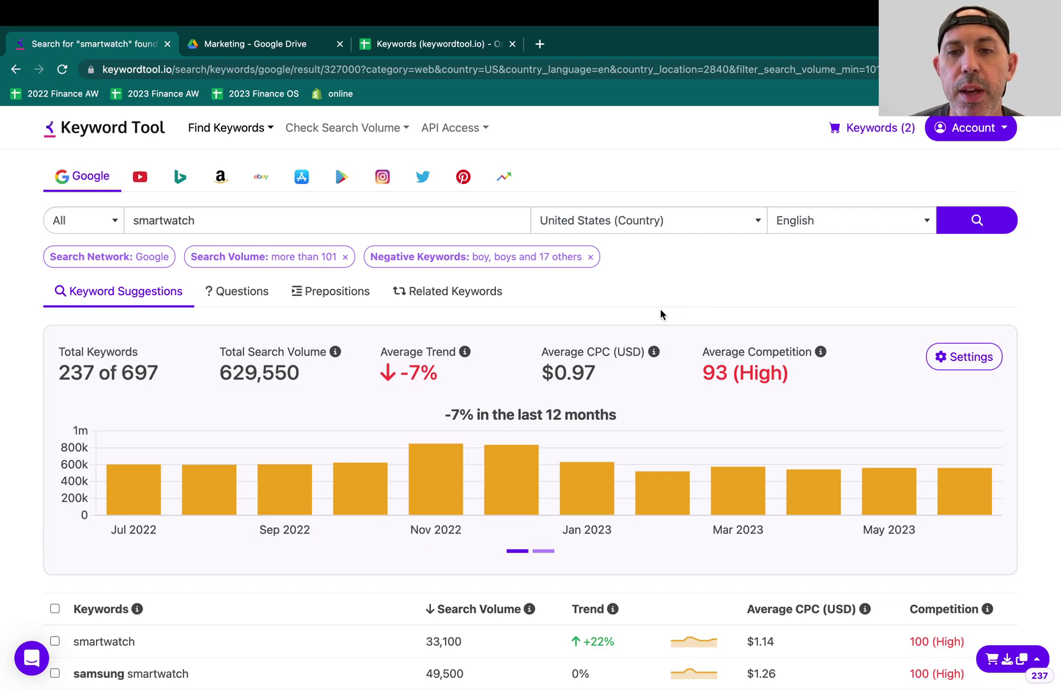
Step: Highlight the 629,550 total search volume figure in the smartwatch results
scroll(661, 311, down, 3)
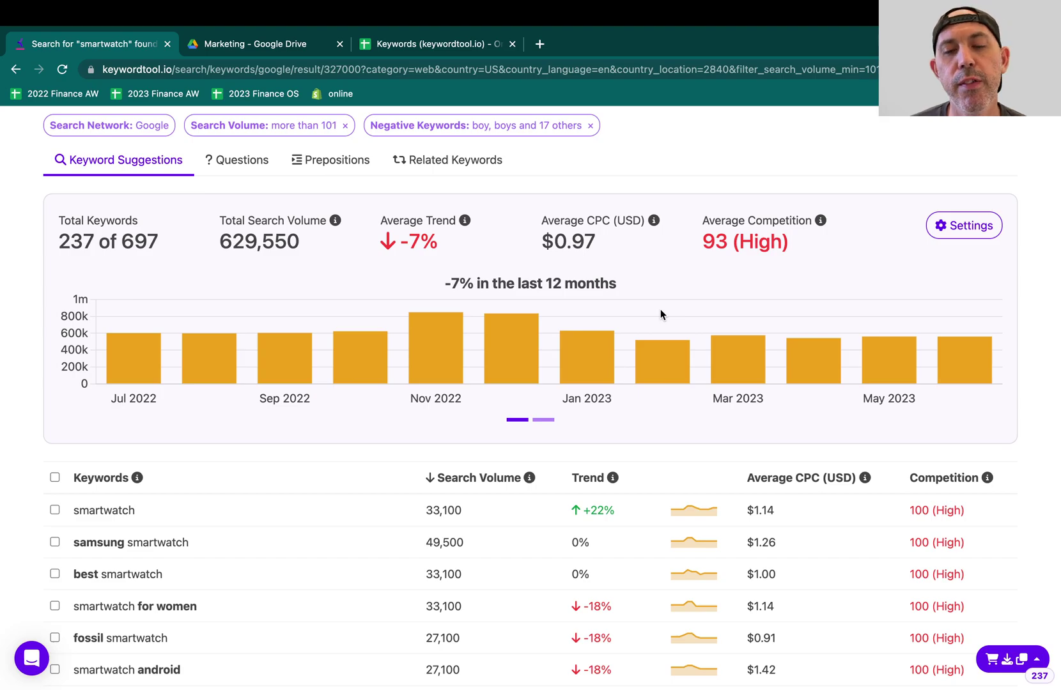
scroll(518, 403, up, 3)
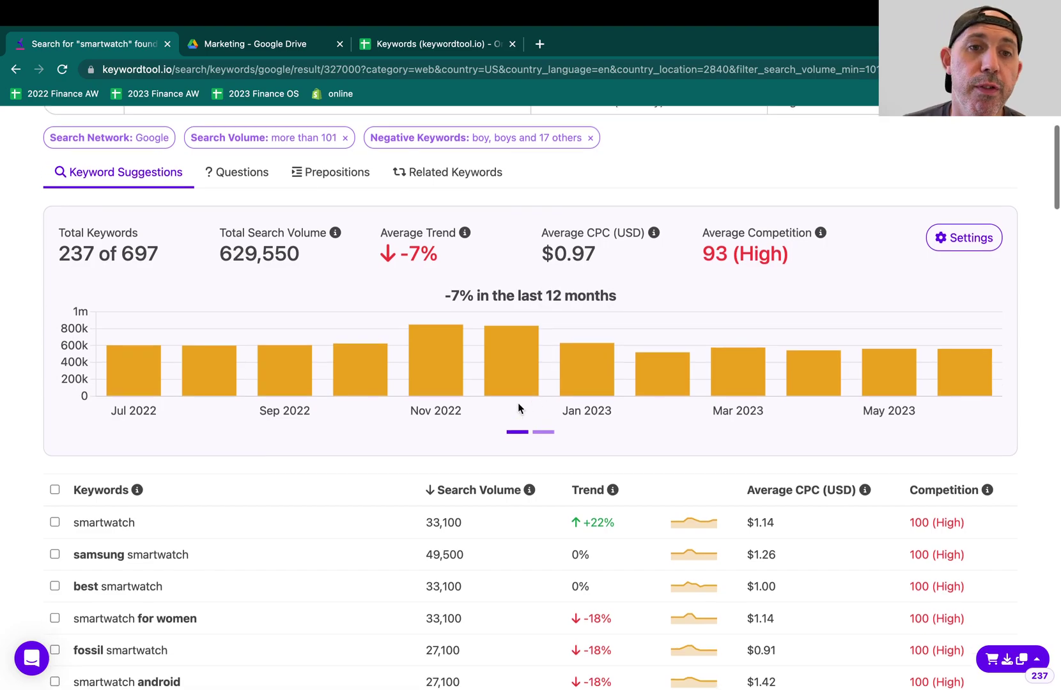
drag(218, 371, 297, 368)
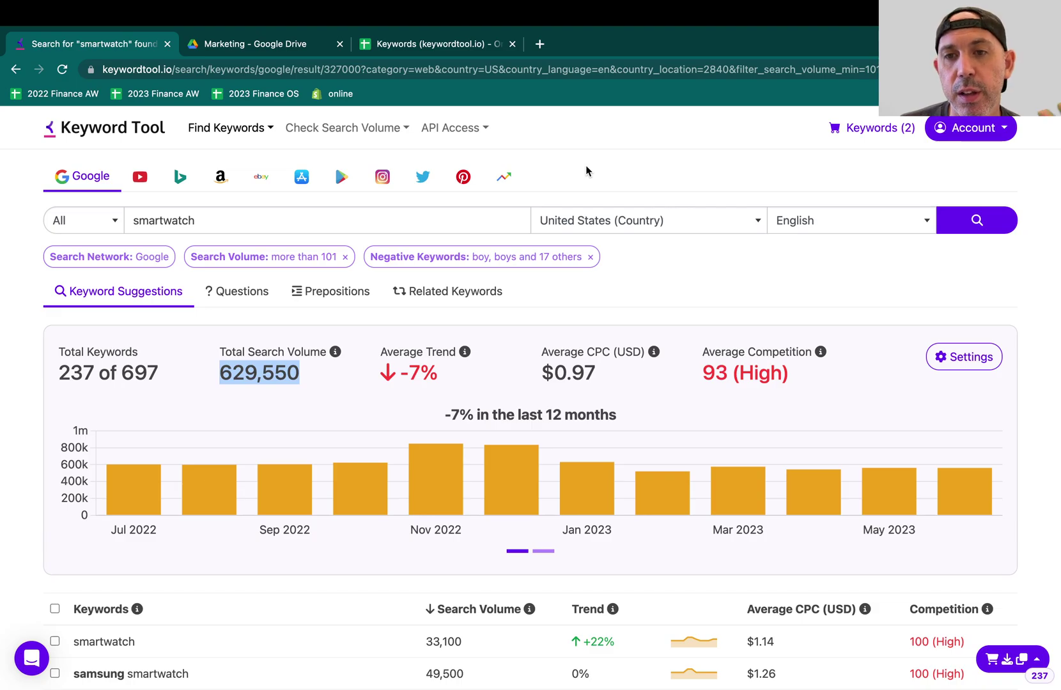
Step: Clear the highlight and tick samsung smartwatch (49,500 searches, $1.26 CPC)
scroll(398, 407, down, 3)
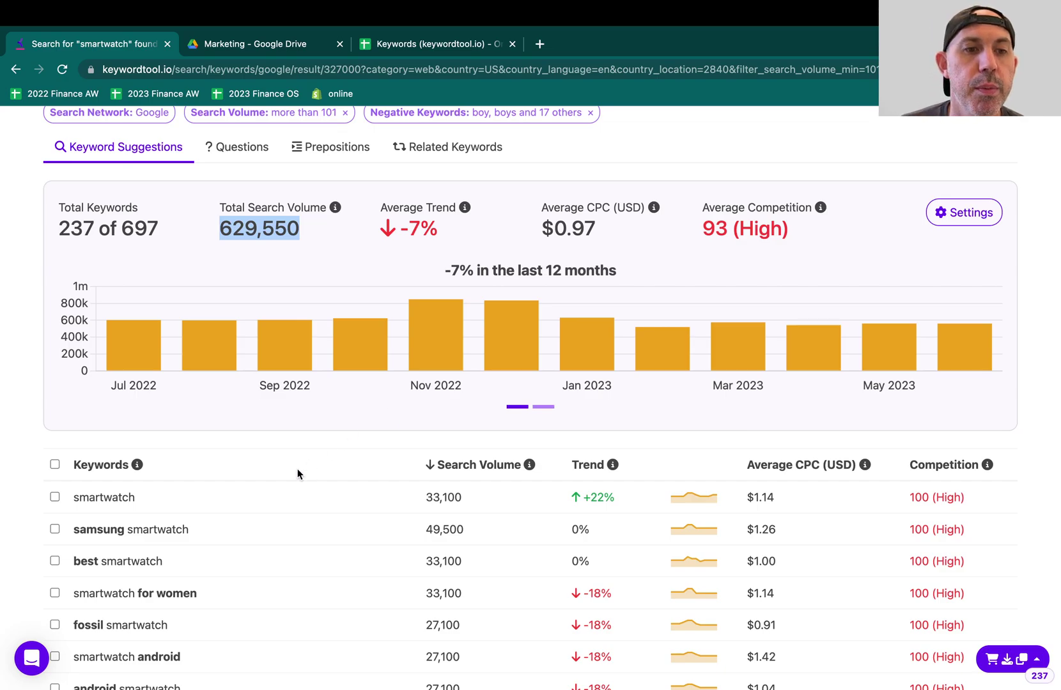
scroll(275, 492, down, 2)
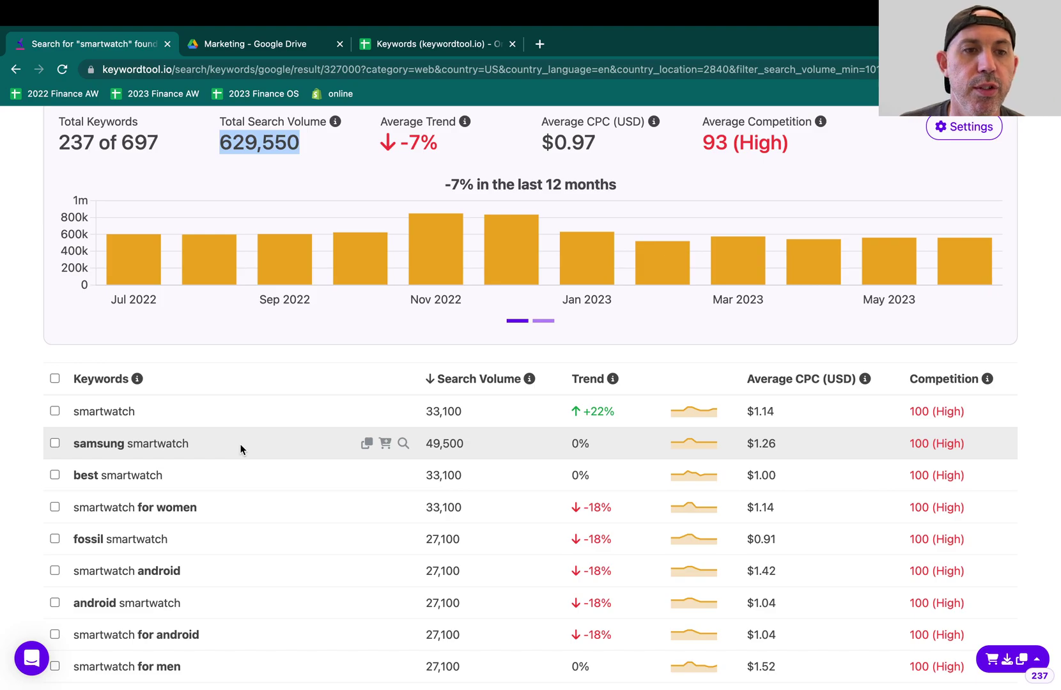
click(210, 447)
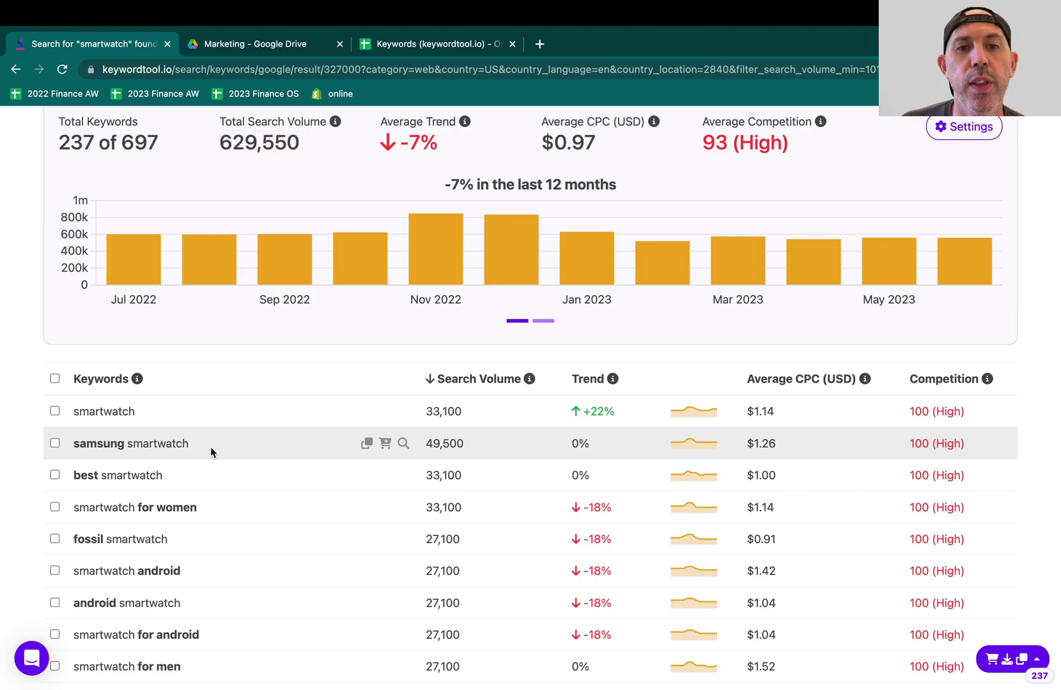
click(55, 443)
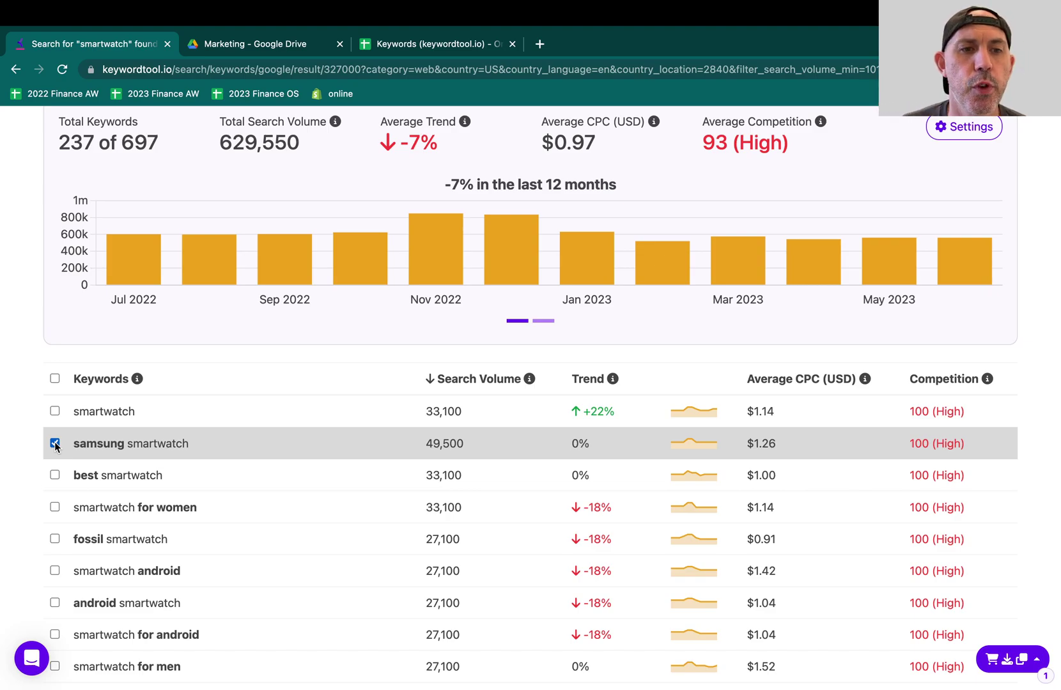
Step: Untick samsung smartwatch and tick eight keywords, from smartwatch and best smartwatch to smartwatch men
click(55, 444)
scroll(267, 529, down, 3)
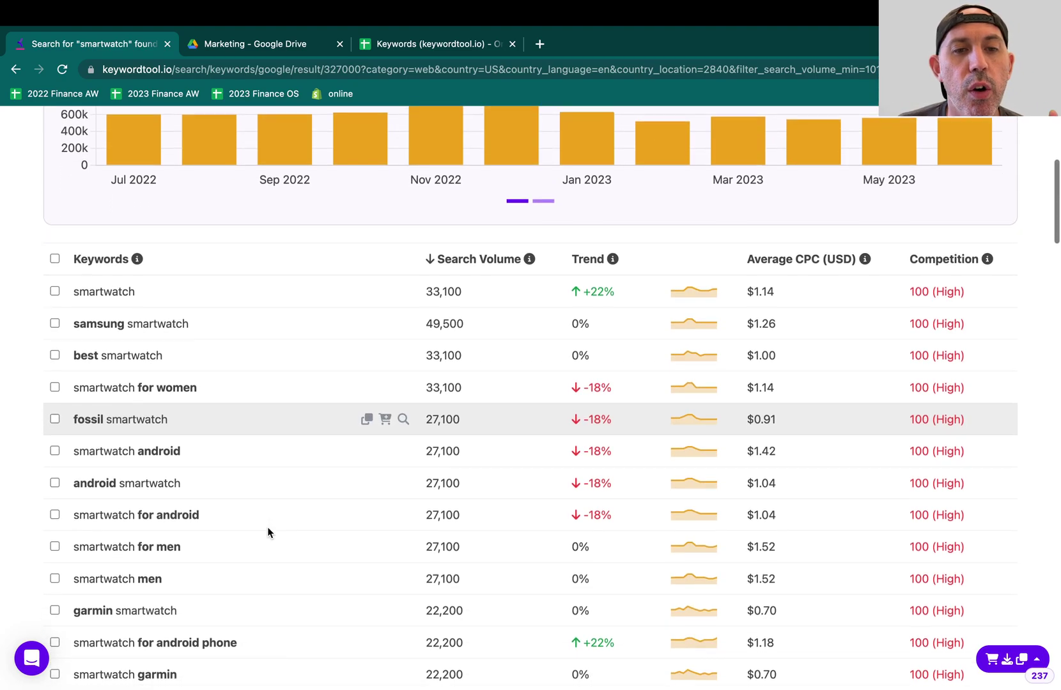
click(55, 260)
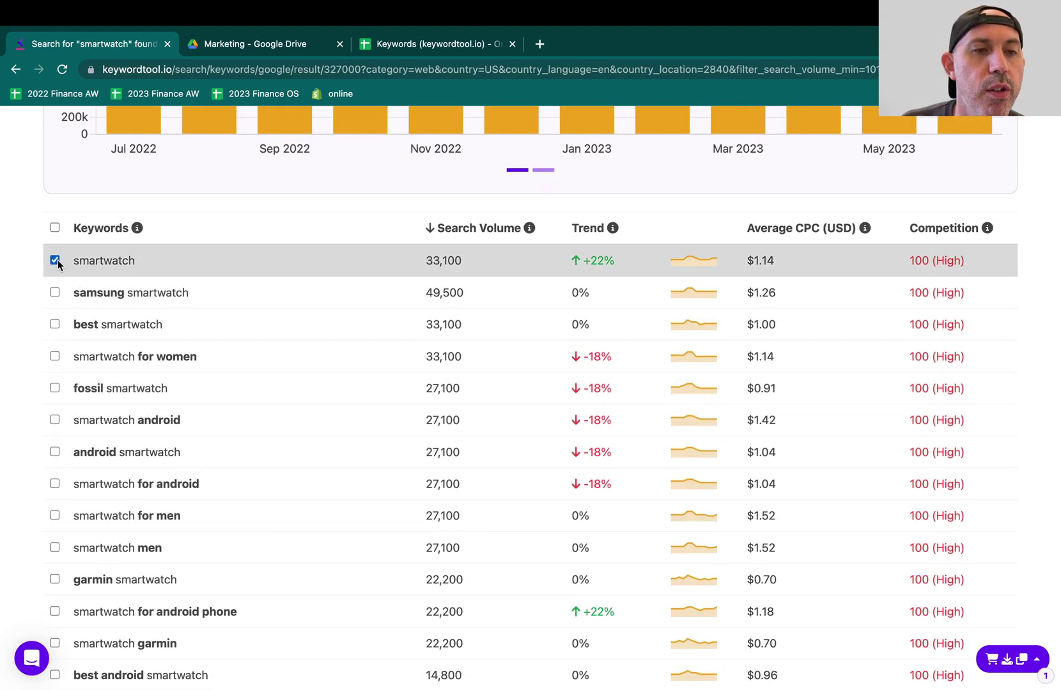
click(55, 324)
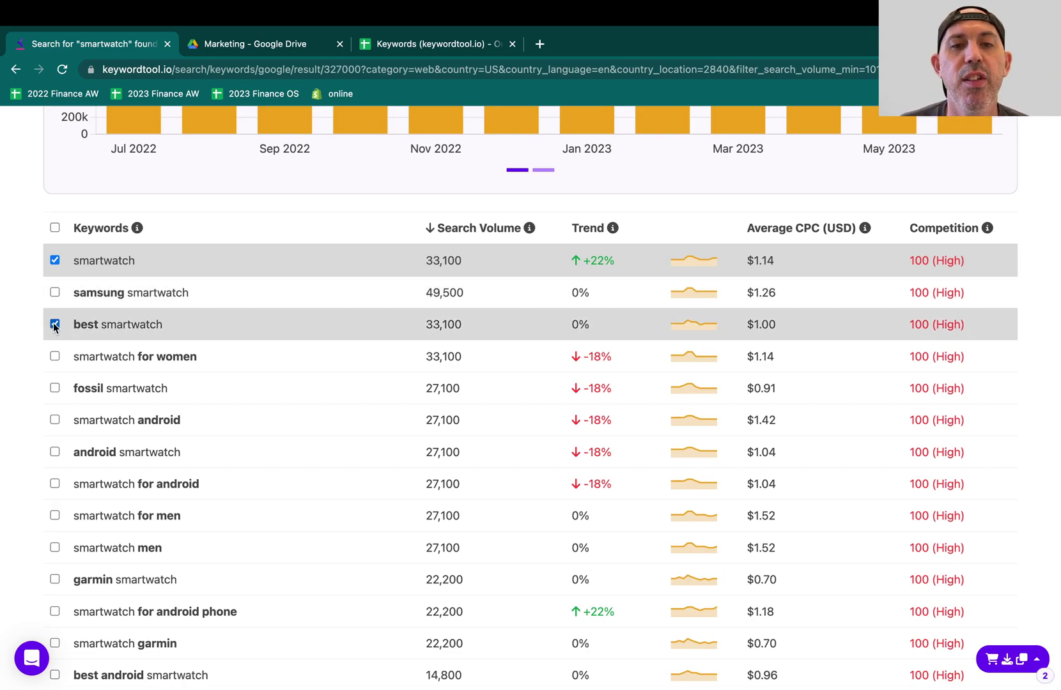
click(55, 355)
click(55, 419)
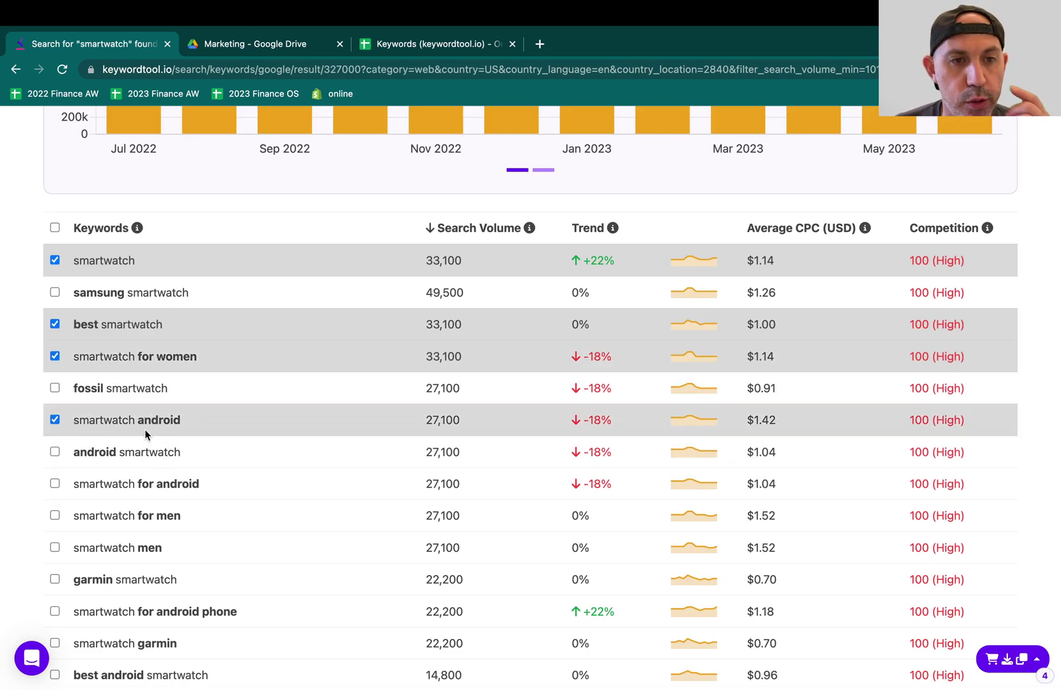
click(55, 451)
click(55, 483)
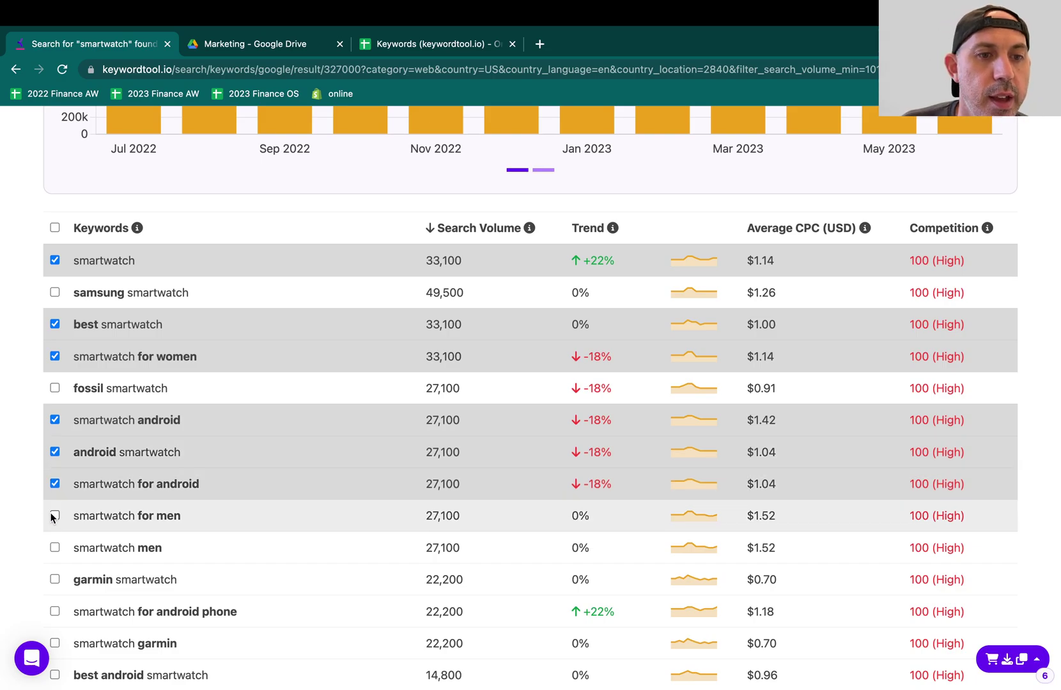
click(55, 516)
click(55, 548)
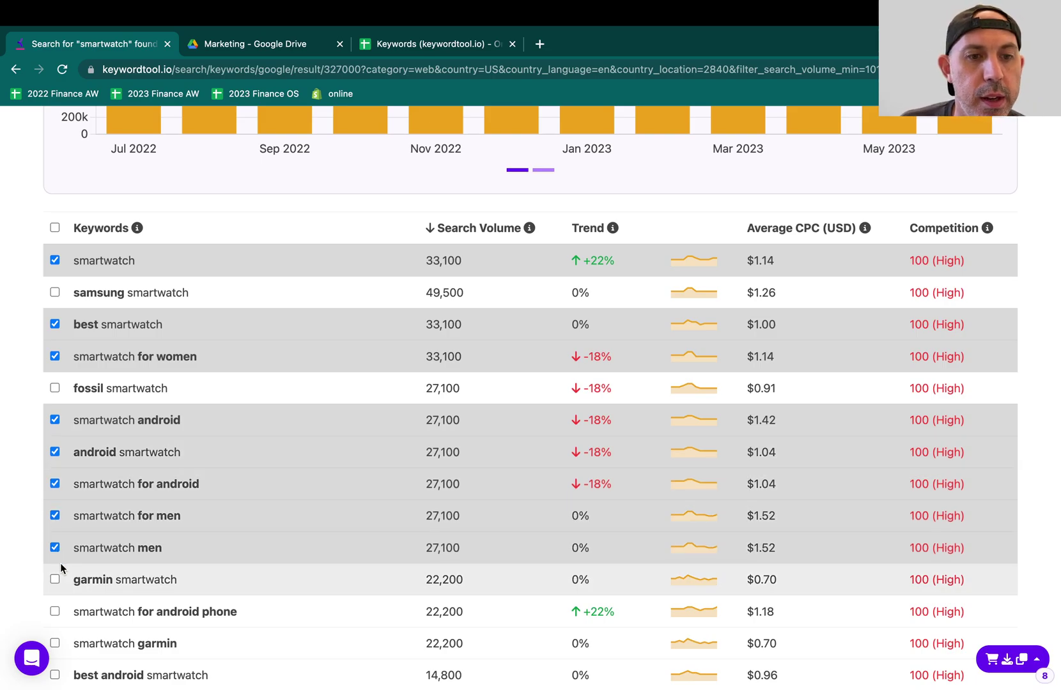
Step: Export the eight ticked keywords to Excel
scroll(59, 563, down, 2)
scroll(248, 398, up, 2)
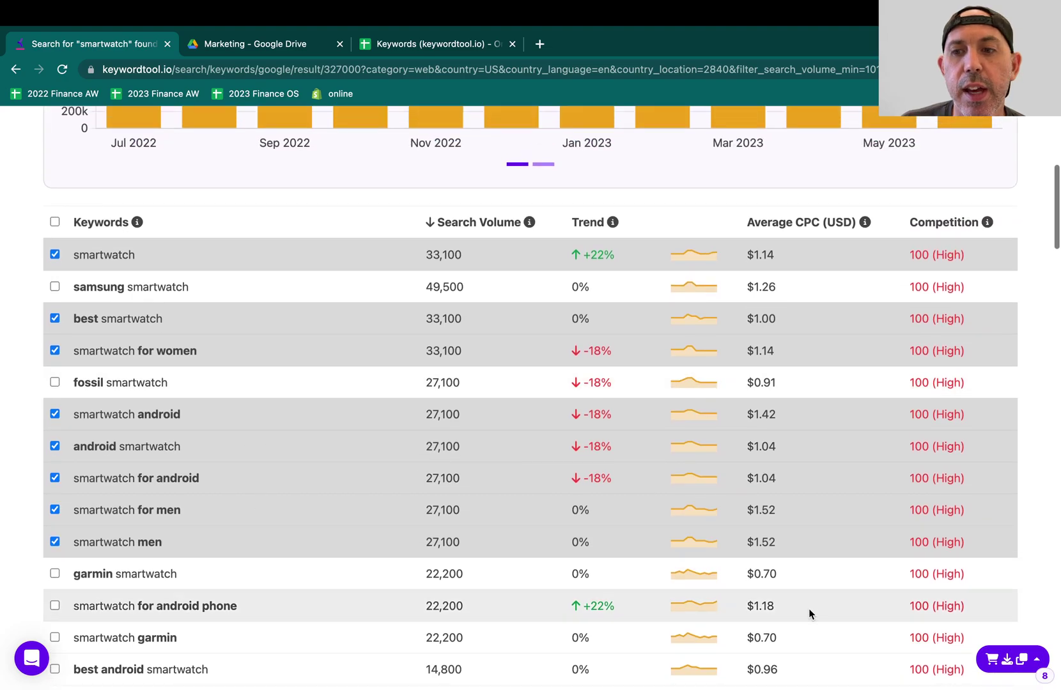
click(1005, 662)
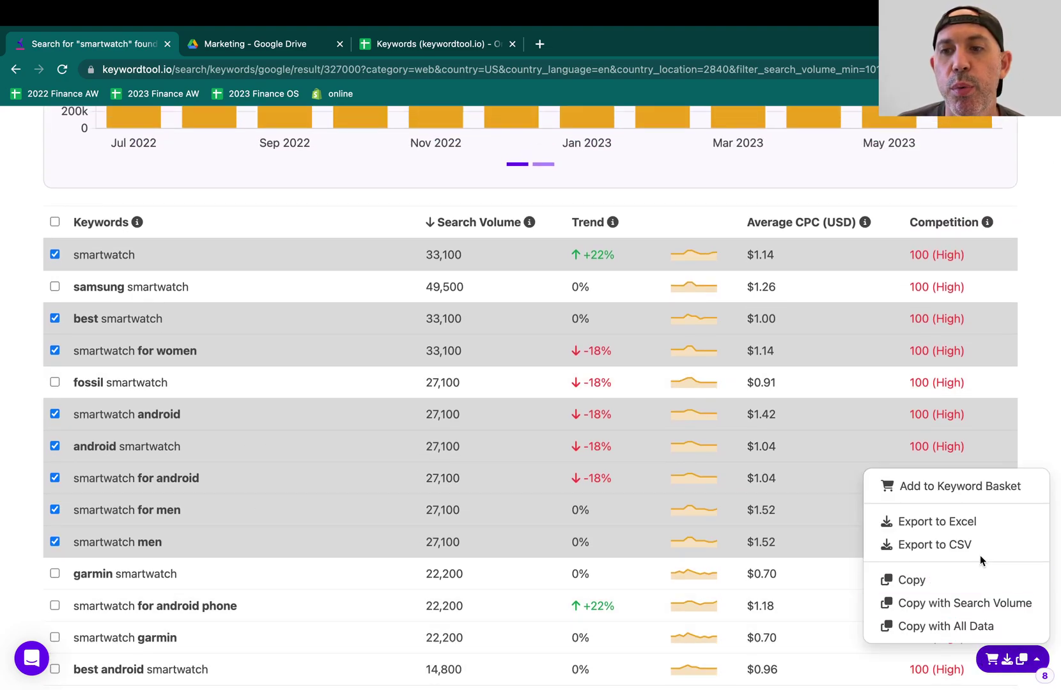
click(987, 523)
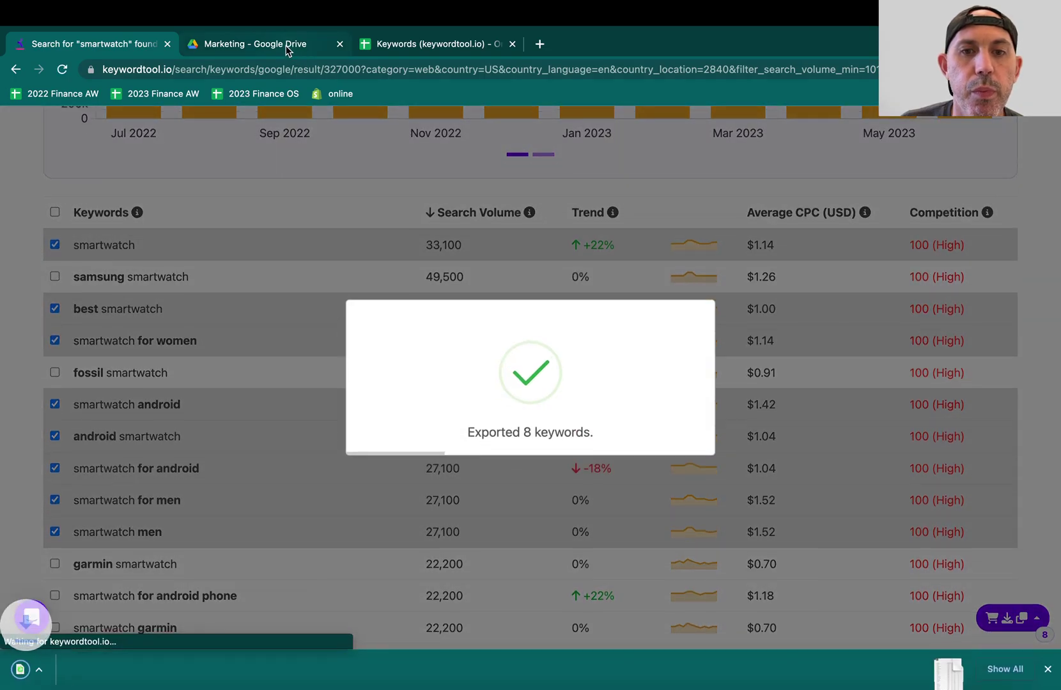
Step: Upload 'Keyword Tool Export - Keyword Suggestions - smartwatch.xlsx' to the Marketing folder and open it in Sheets
click(286, 44)
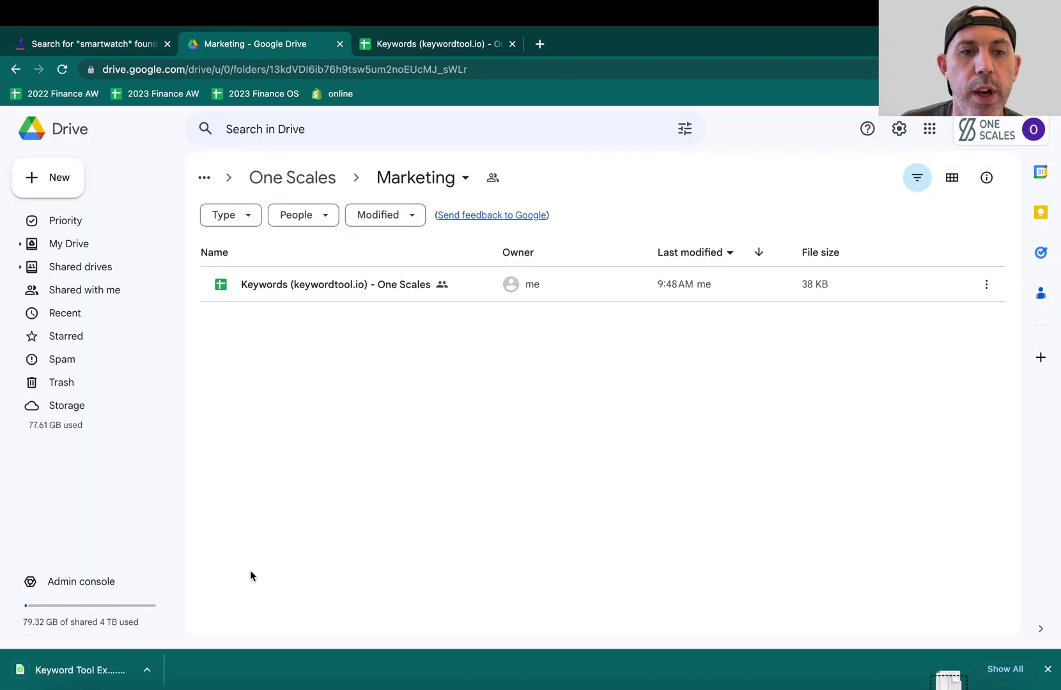
drag(77, 679, 460, 445)
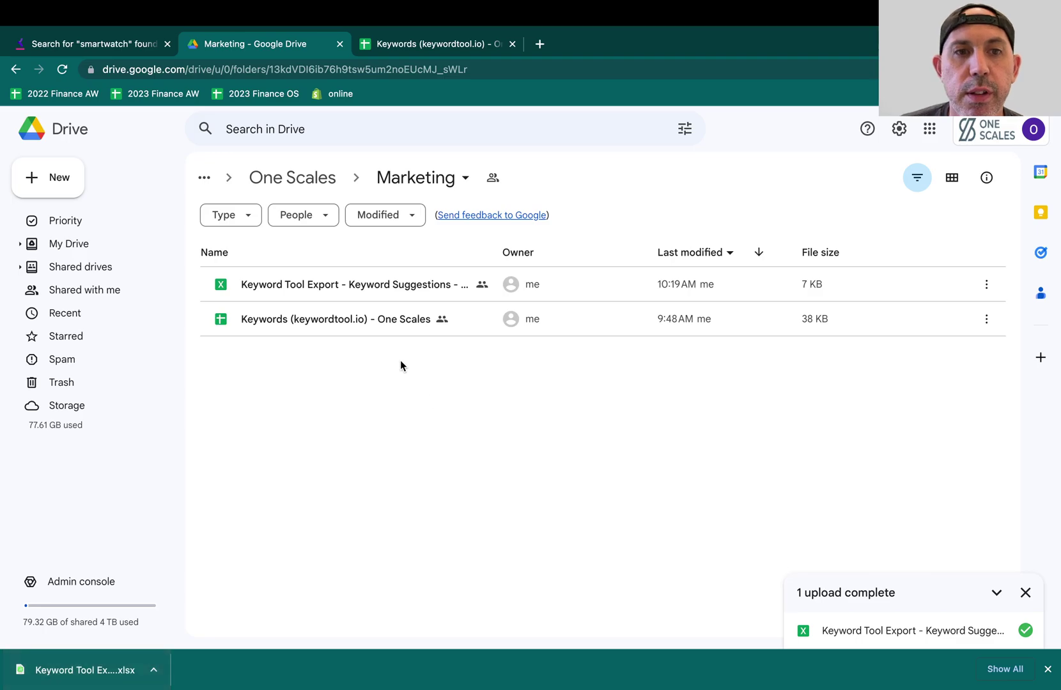
double_click(384, 285)
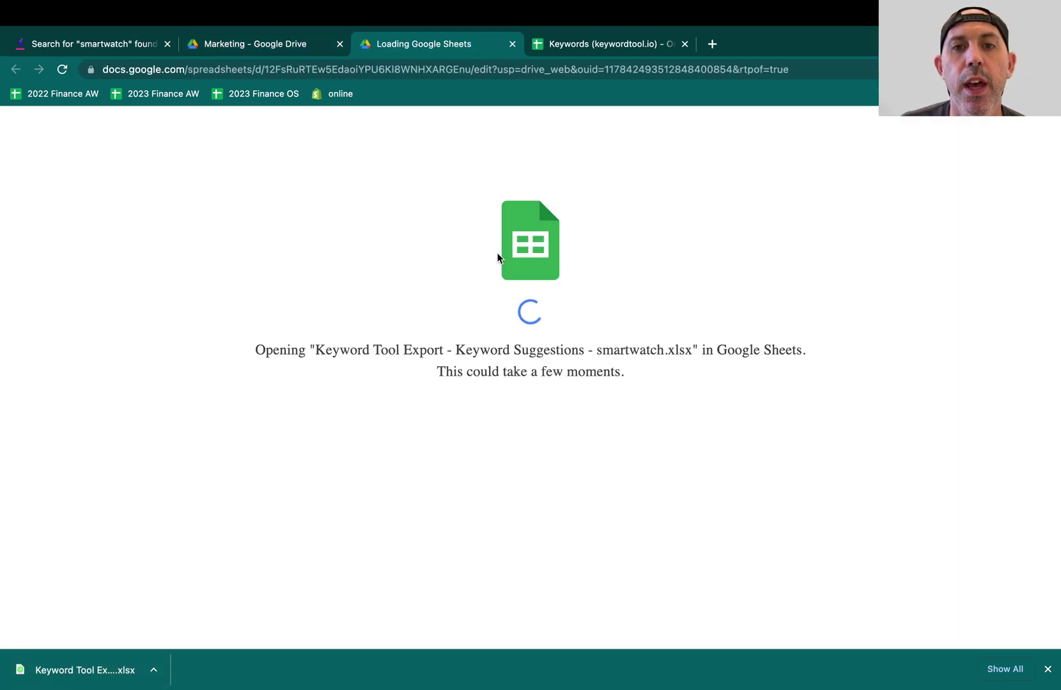
Step: Widen column A so keywords read fully, then total the average search volumes
click(1047, 669)
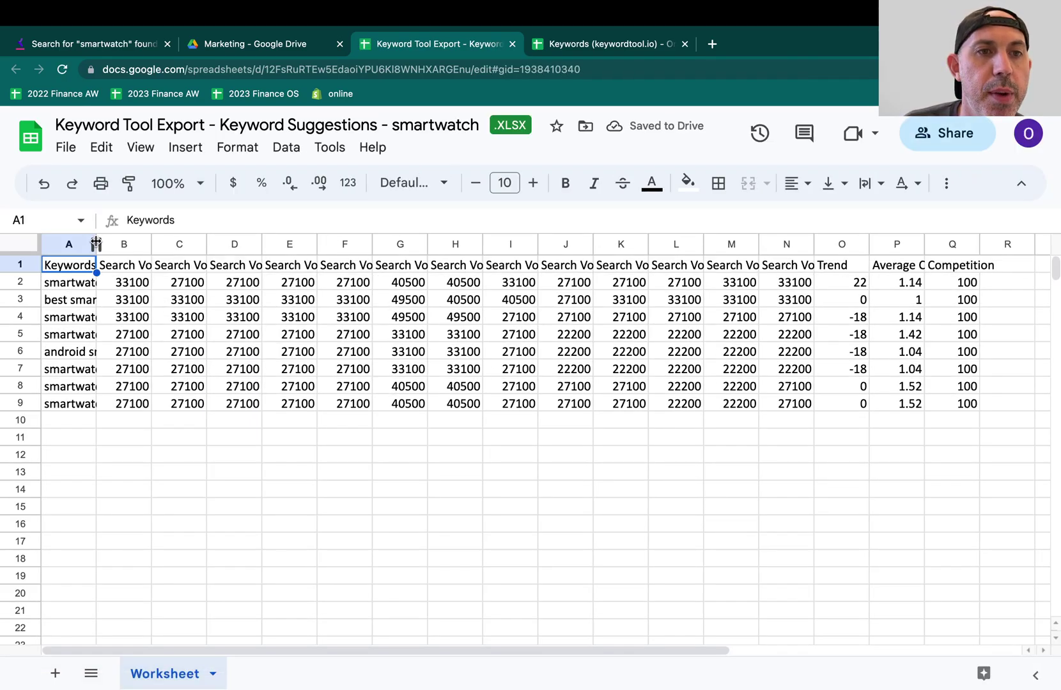
drag(96, 244, 184, 243)
click(217, 244)
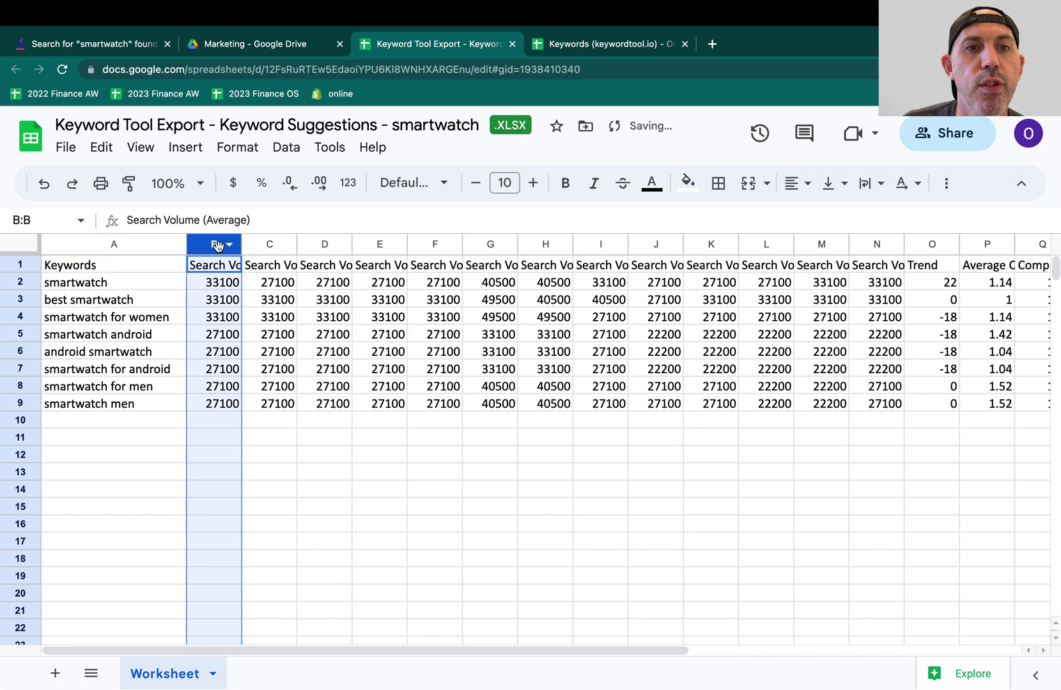
click(219, 265)
drag(221, 285, 219, 403)
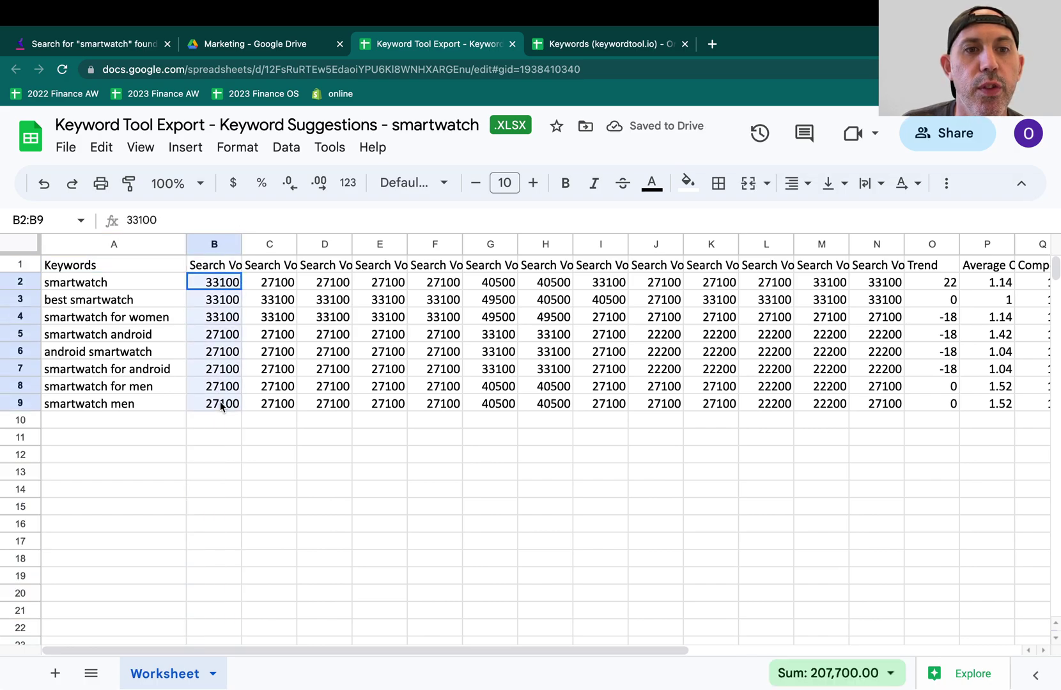
Step: Review the twelve monthly search volume headings from Jul 2022 onward
click(273, 268)
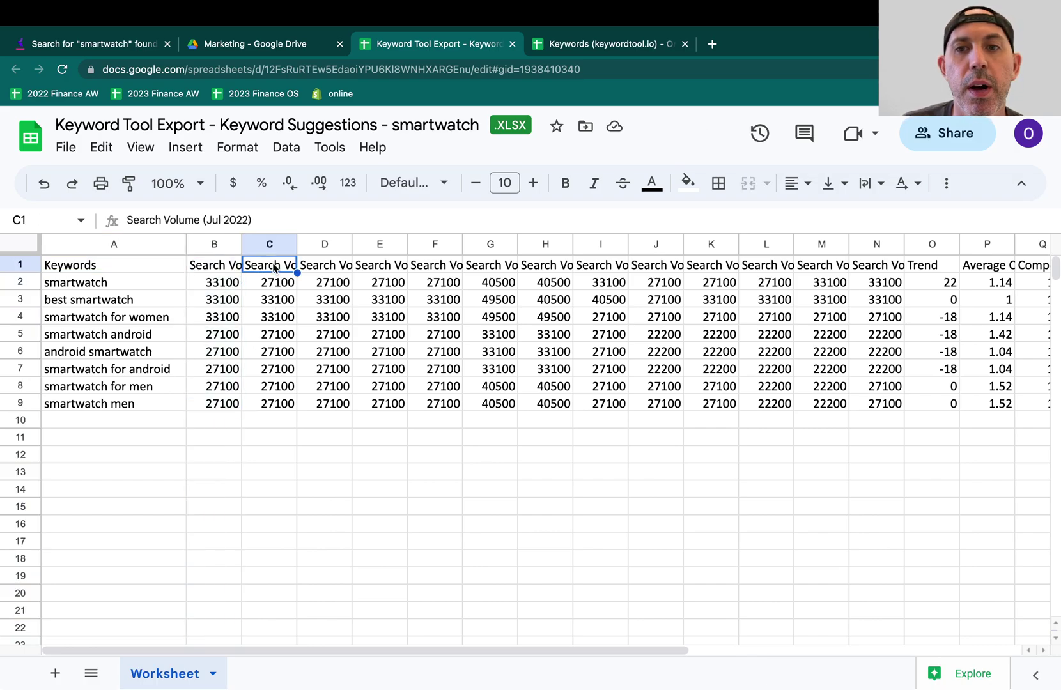
drag(274, 267, 876, 265)
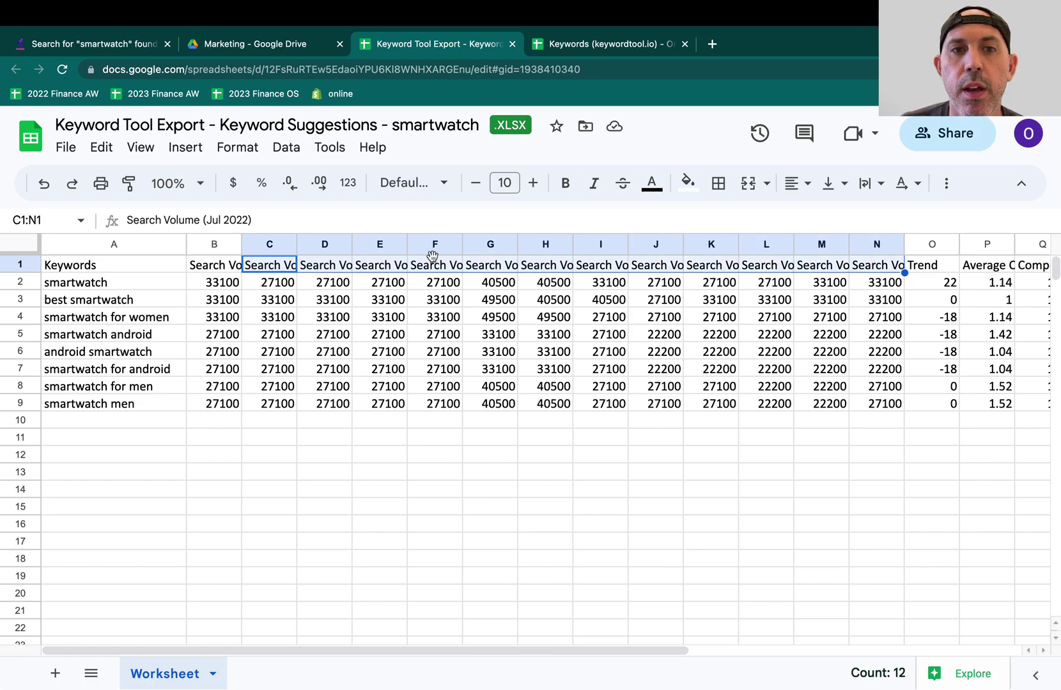
click(276, 266)
click(325, 265)
click(390, 264)
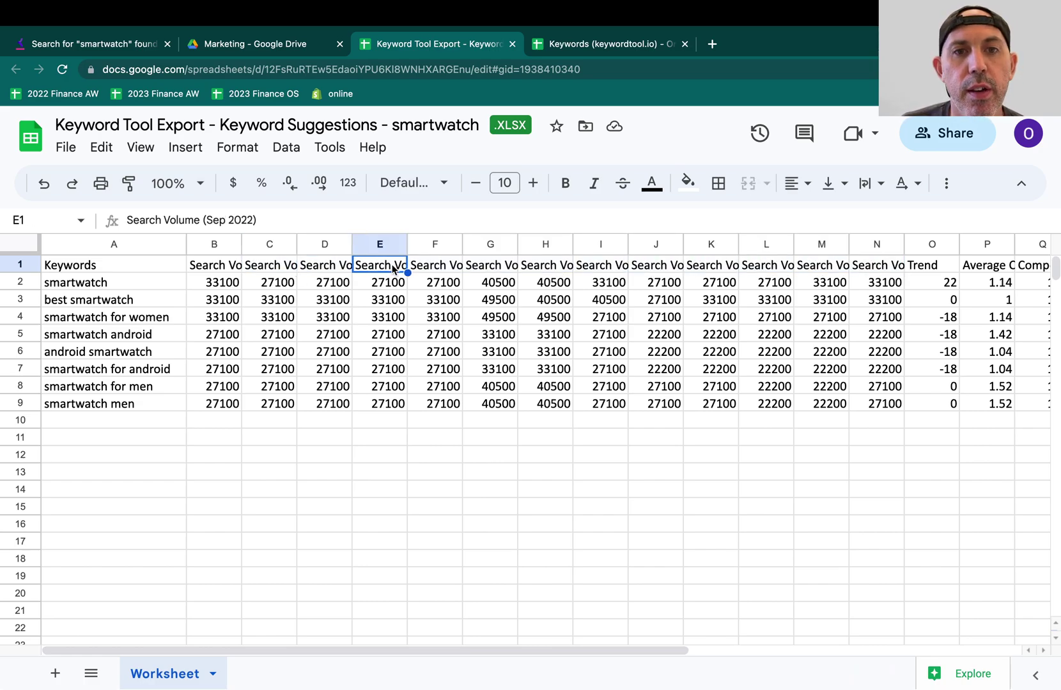
click(438, 267)
Step: Select the CPC and competition ranges to read their totals
scroll(891, 309, right, 2)
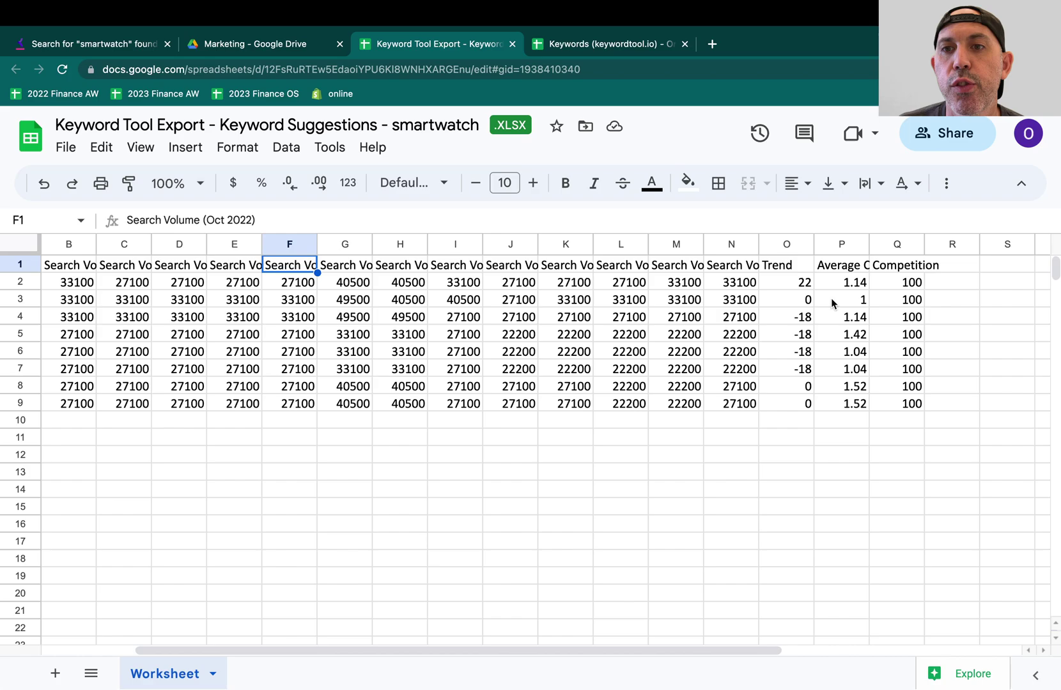
drag(787, 267, 790, 376)
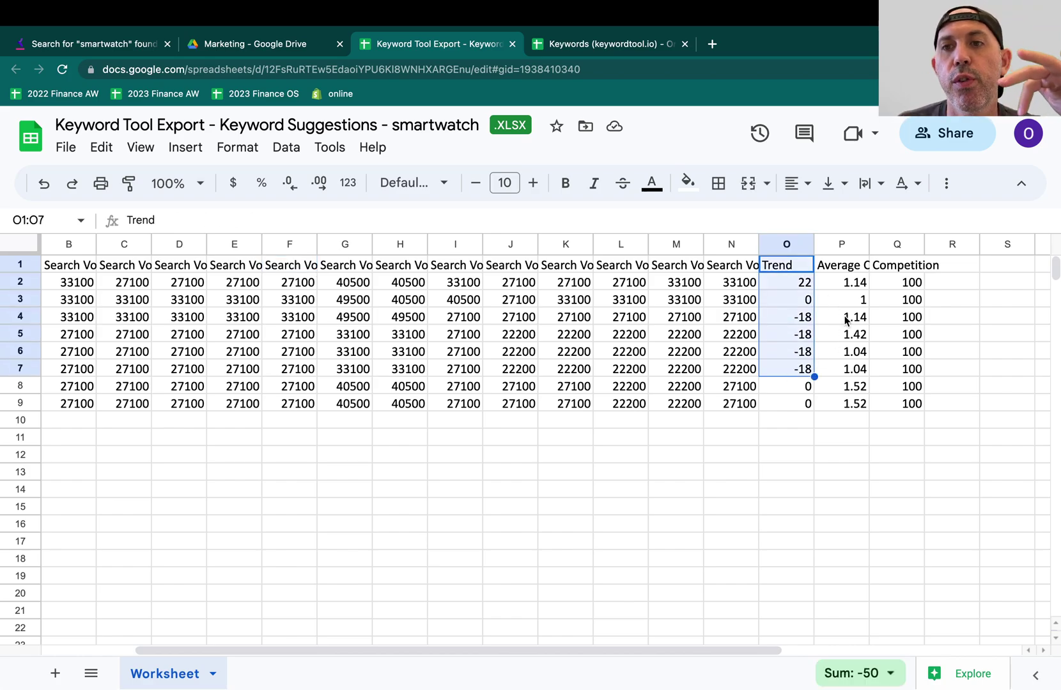
drag(854, 283, 855, 414)
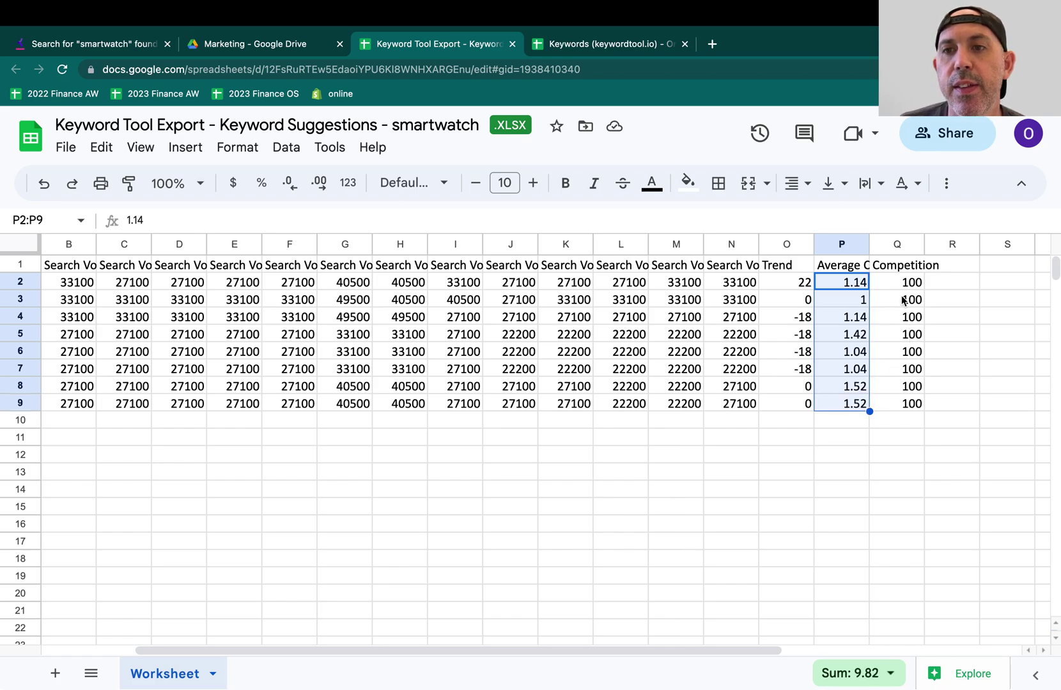
drag(901, 297, 903, 394)
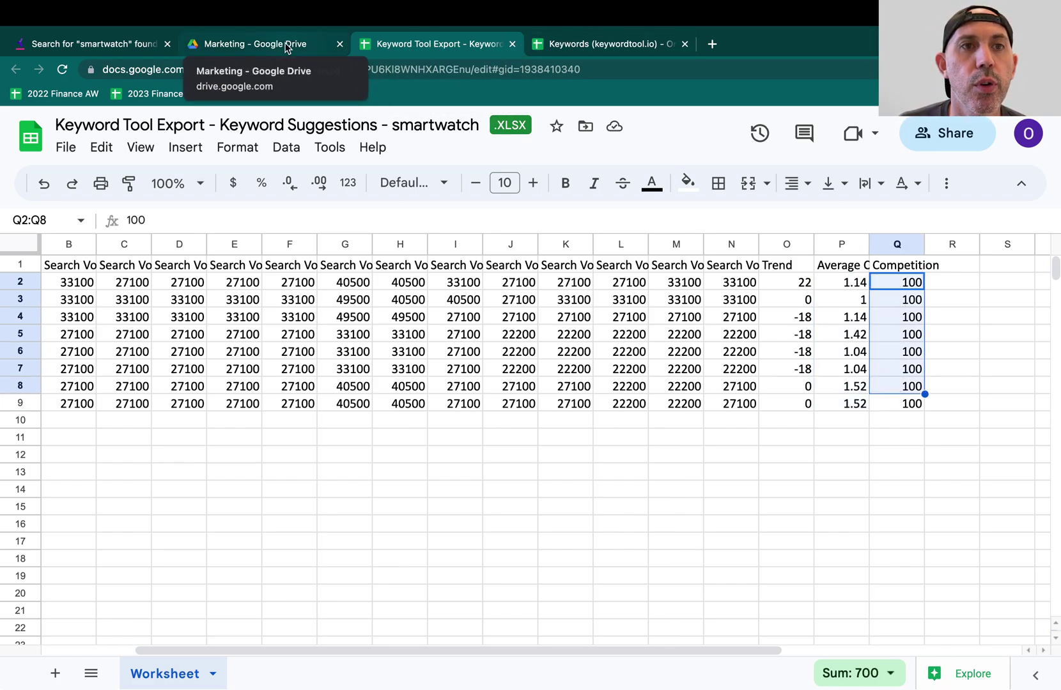
click(95, 43)
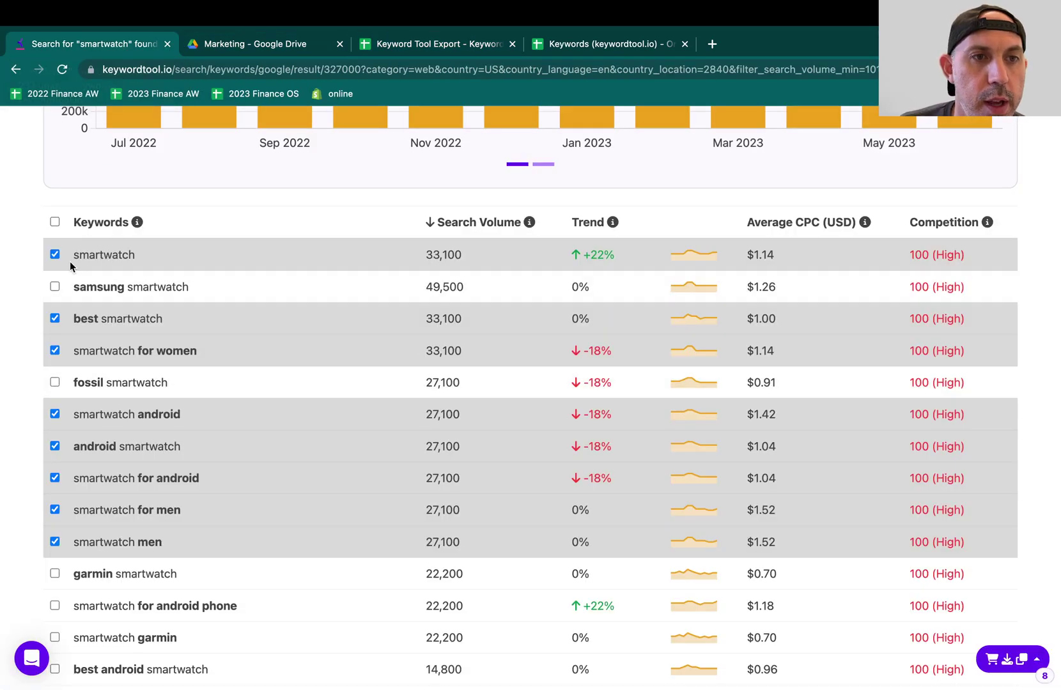
double_click(55, 222)
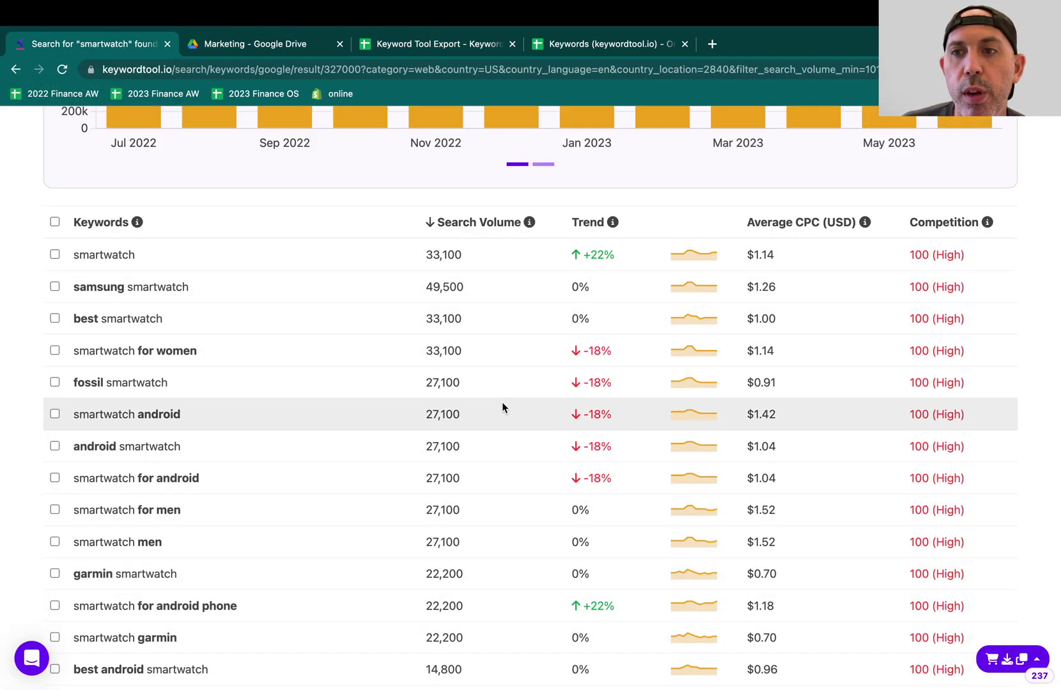
scroll(502, 403, down, 6)
scroll(502, 404, up, 6)
scroll(501, 407, up, 6)
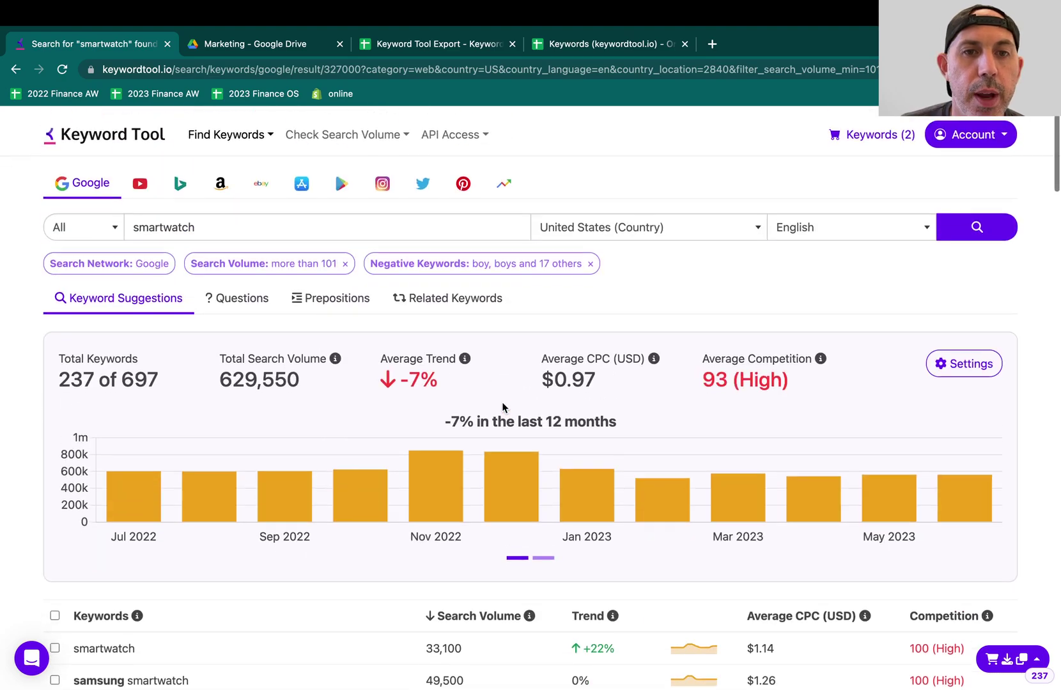
scroll(624, 473, down, 1)
scroll(625, 473, down, 4)
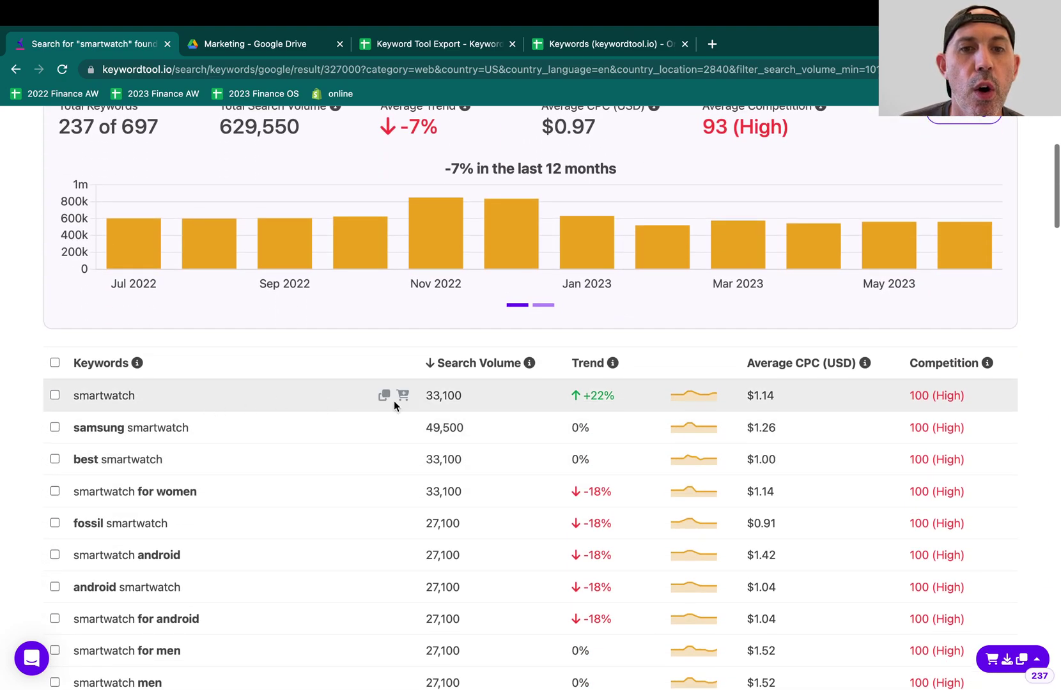
scroll(349, 660, up, 4)
scroll(347, 660, up, 1)
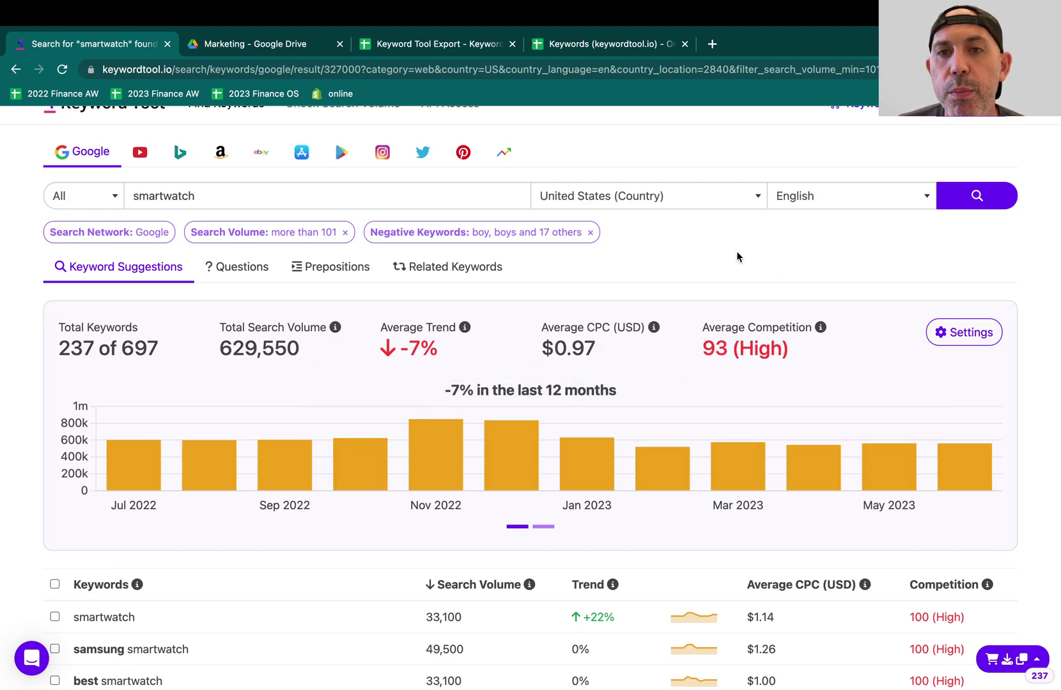
scroll(737, 257, up, 1)
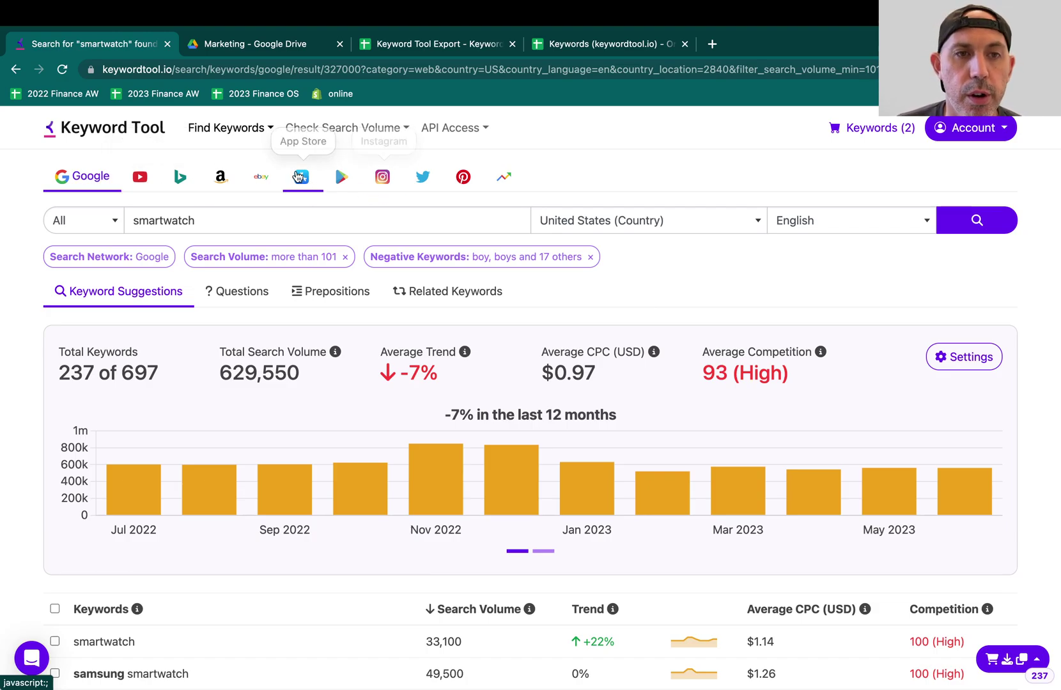
Step: Remove the Search Volume filter chip and confirm the currency stays US Dollar
click(344, 256)
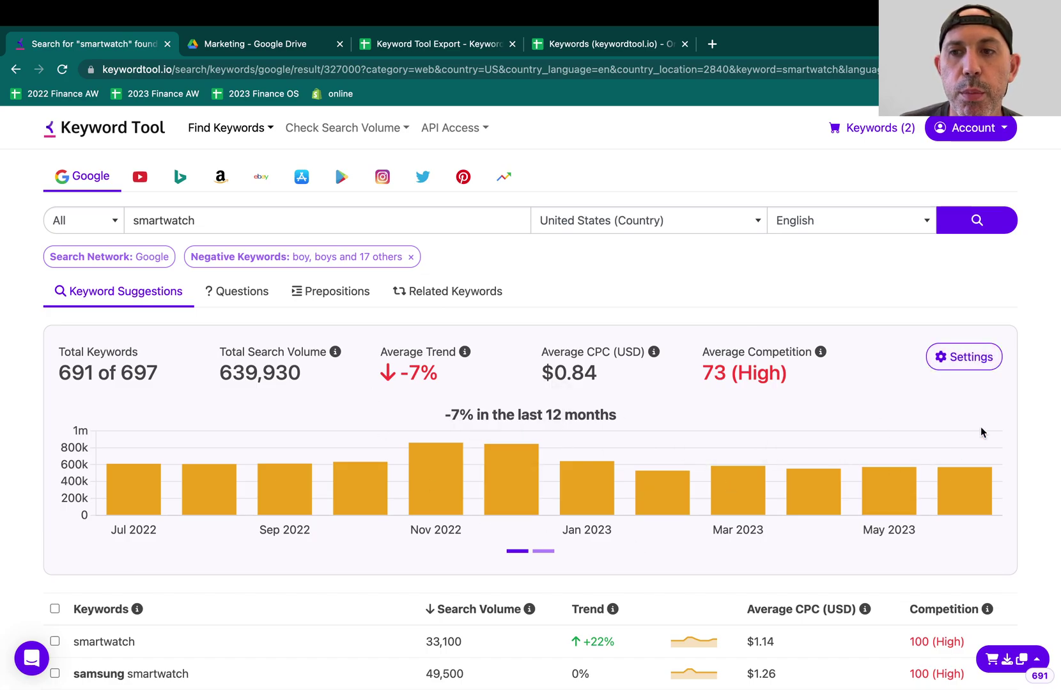
click(987, 361)
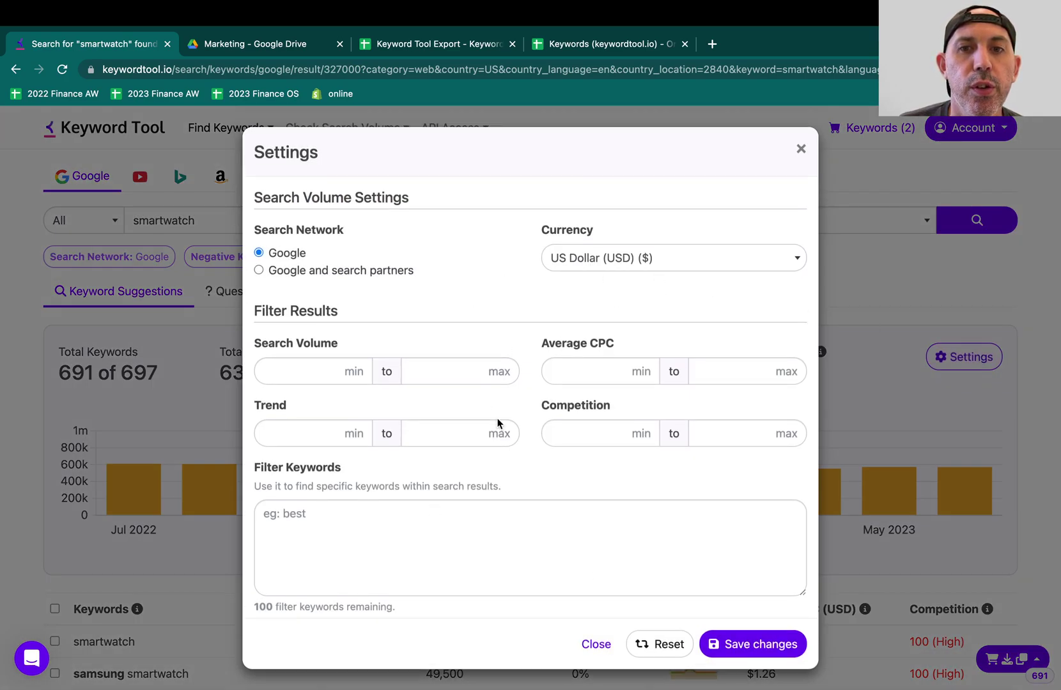
click(676, 264)
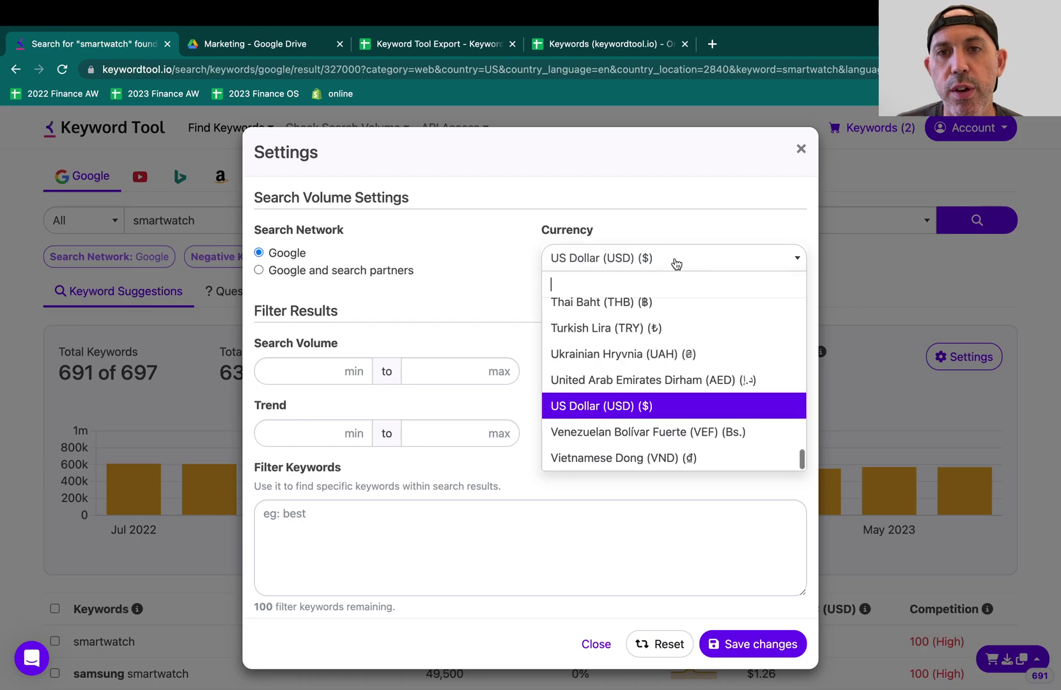
click(676, 264)
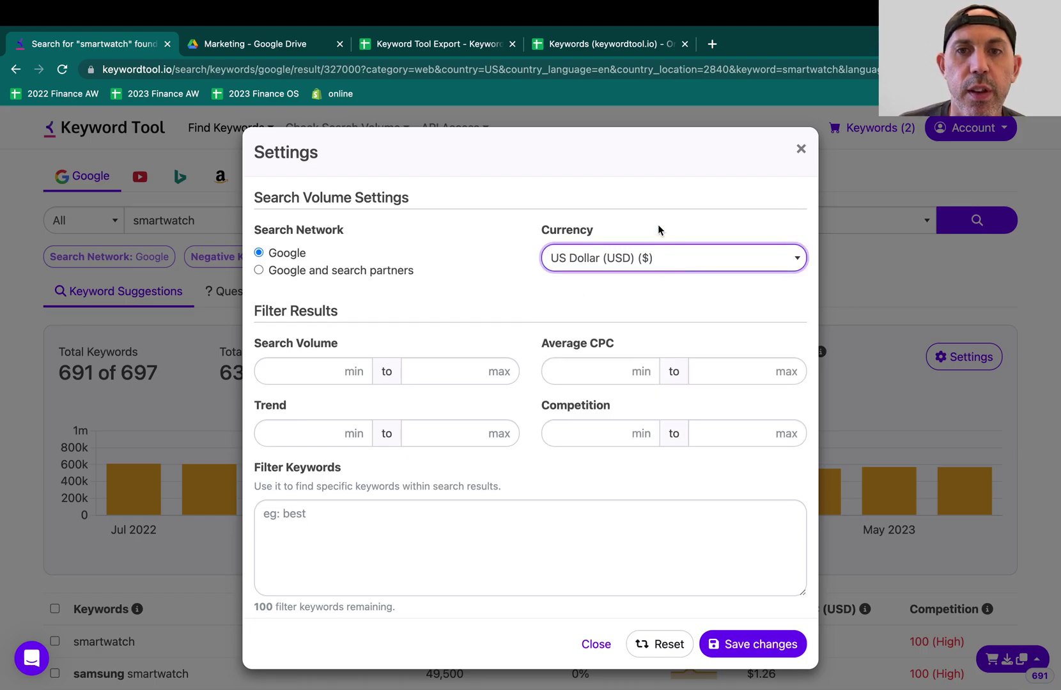
click(801, 149)
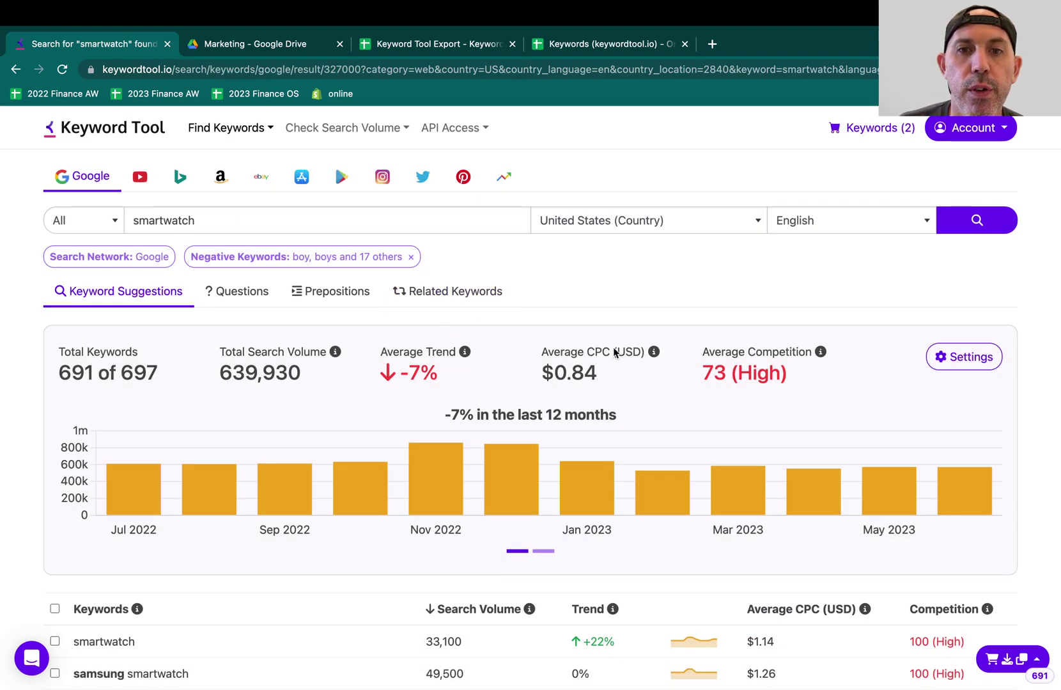
Step: Set the minimum search volume to 100, keeping the negative keywords, and save
click(978, 357)
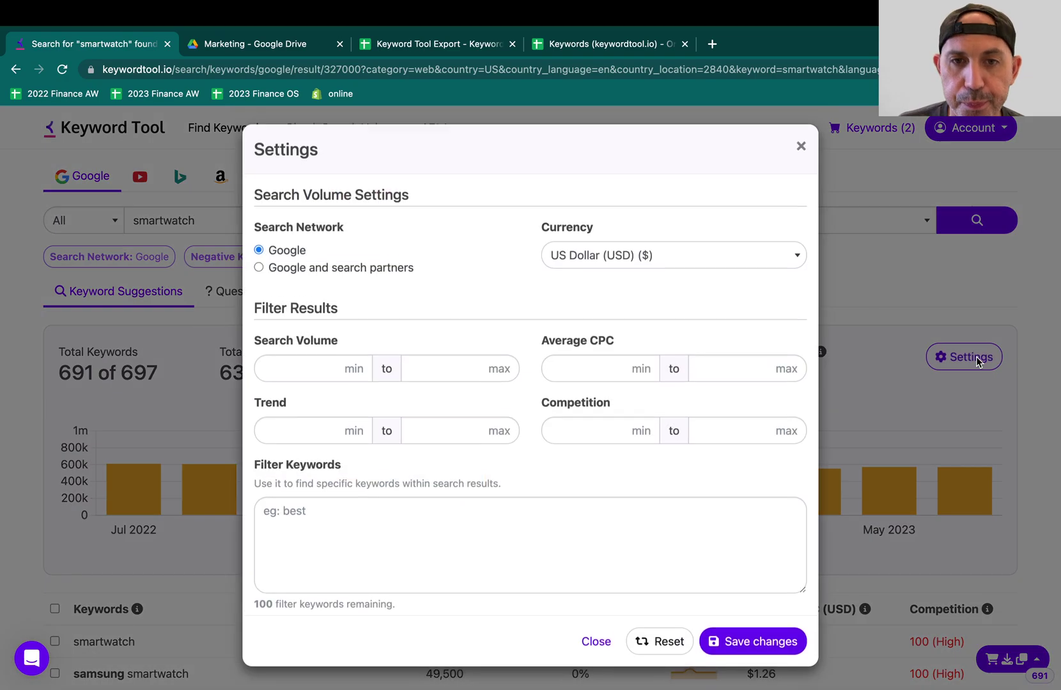
click(338, 372)
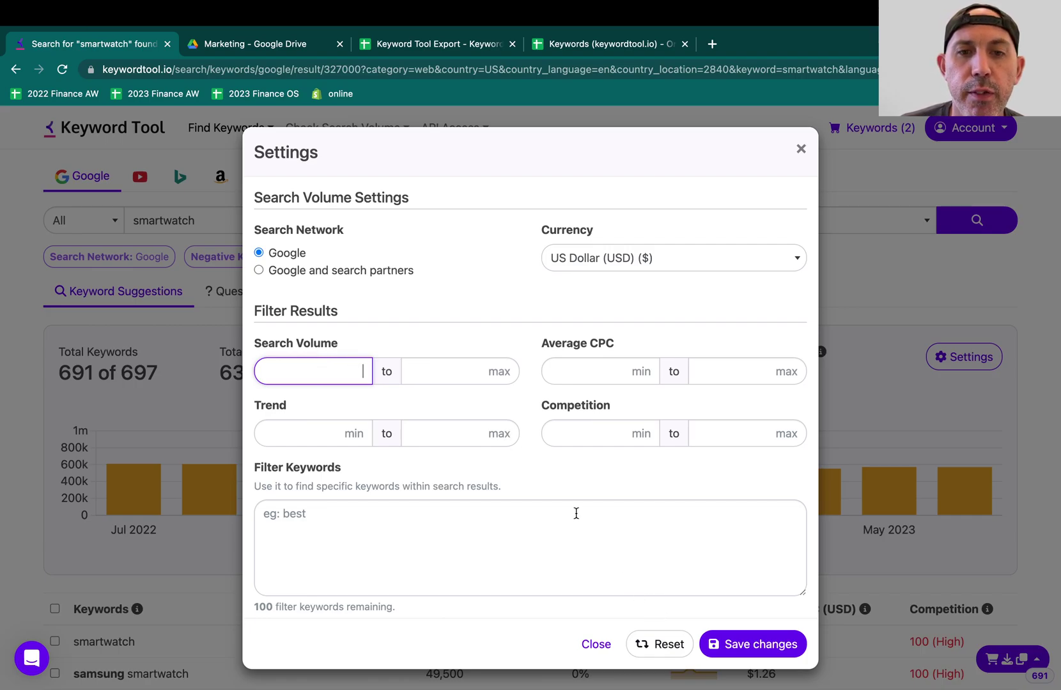
text(100)
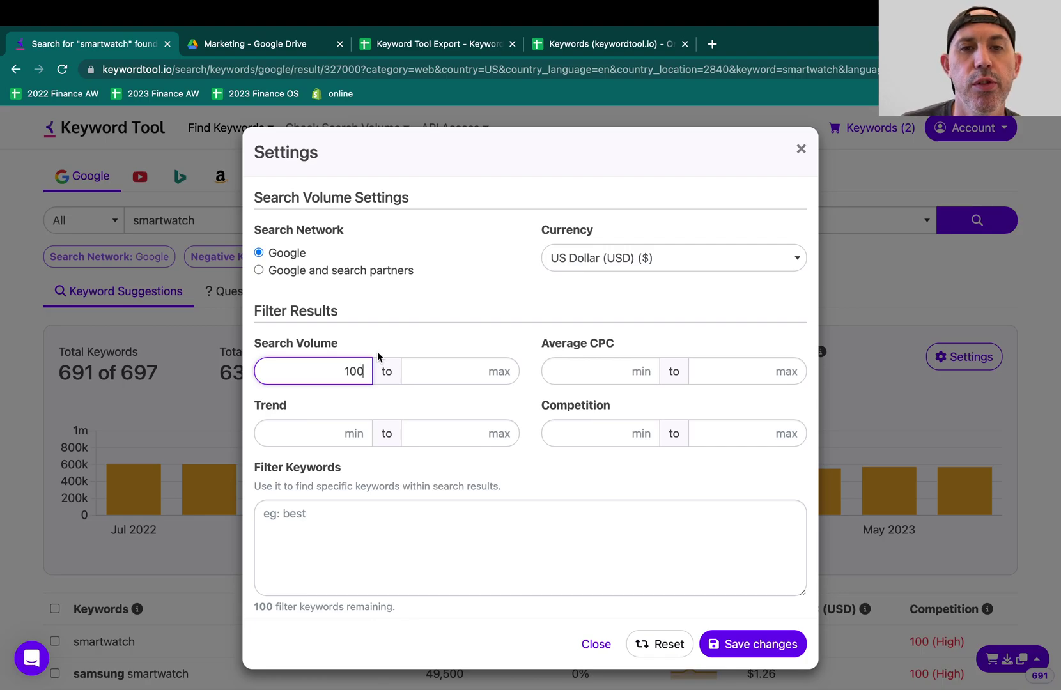
click(704, 362)
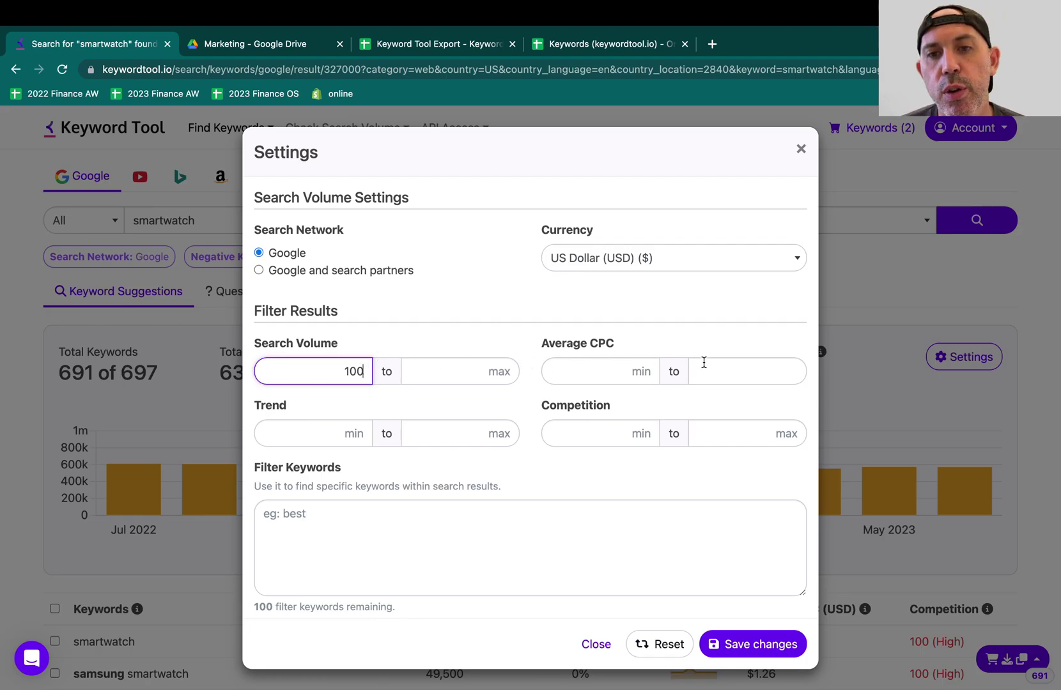
scroll(533, 509, down, 3)
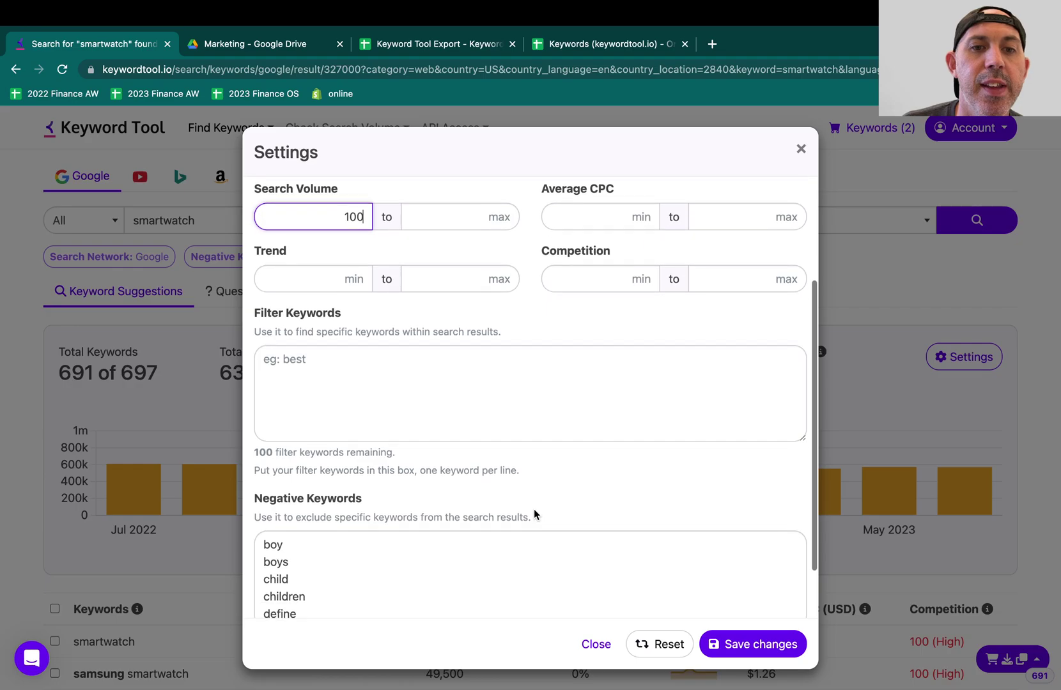
scroll(534, 514, down, 2)
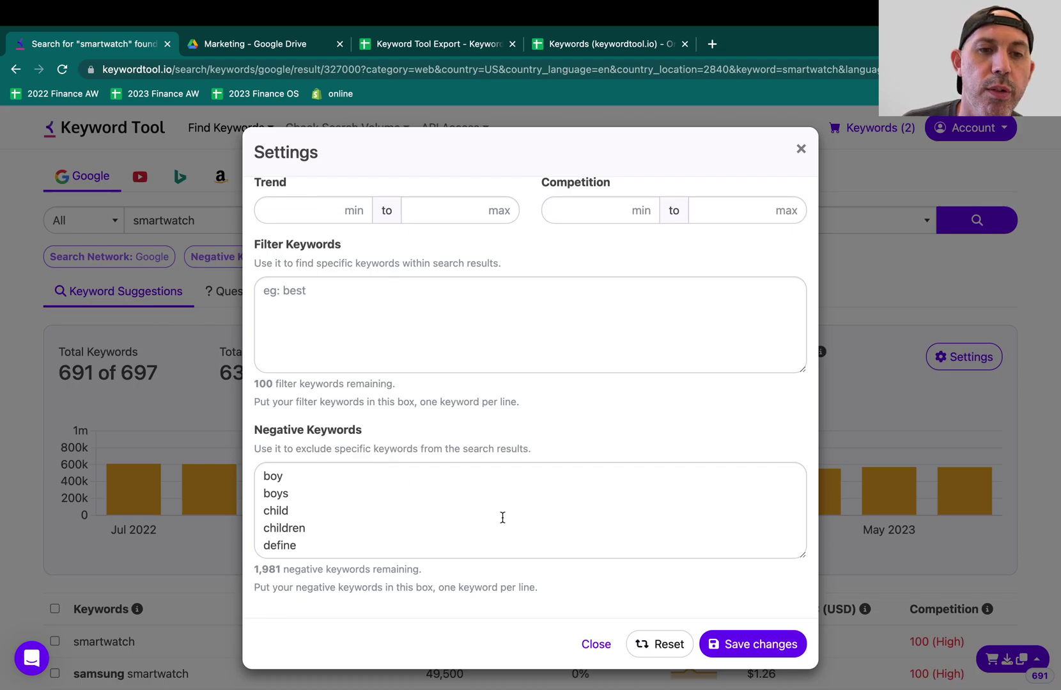
drag(255, 428, 372, 437)
click(755, 646)
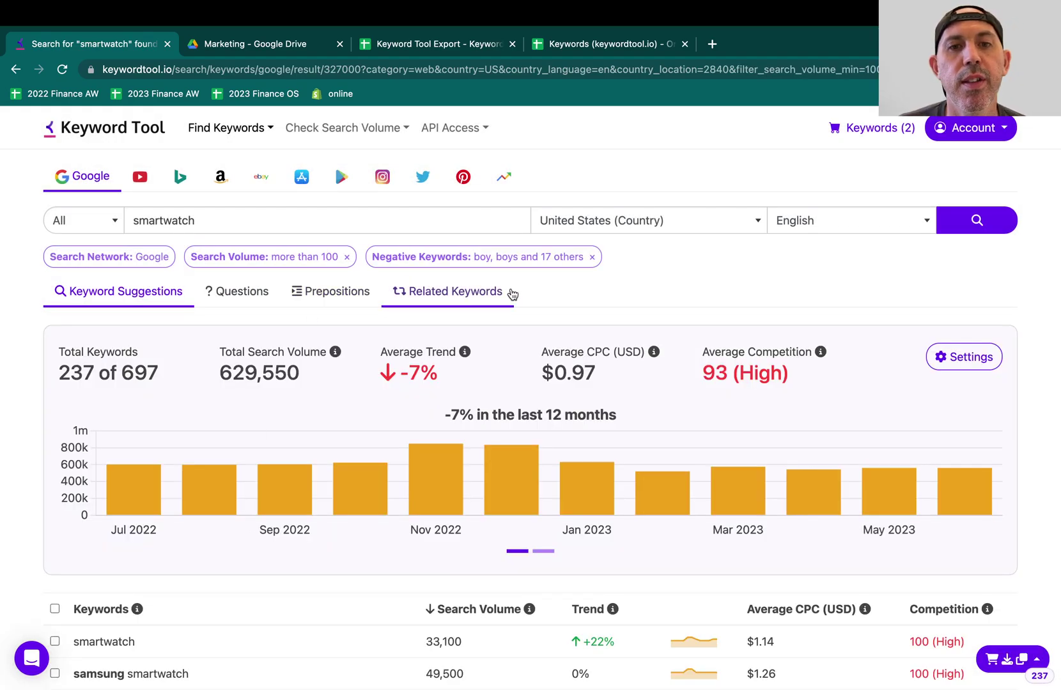
Step: Add 'samsung' as a new negative keyword and save, leaving 231 of 697 results
click(964, 357)
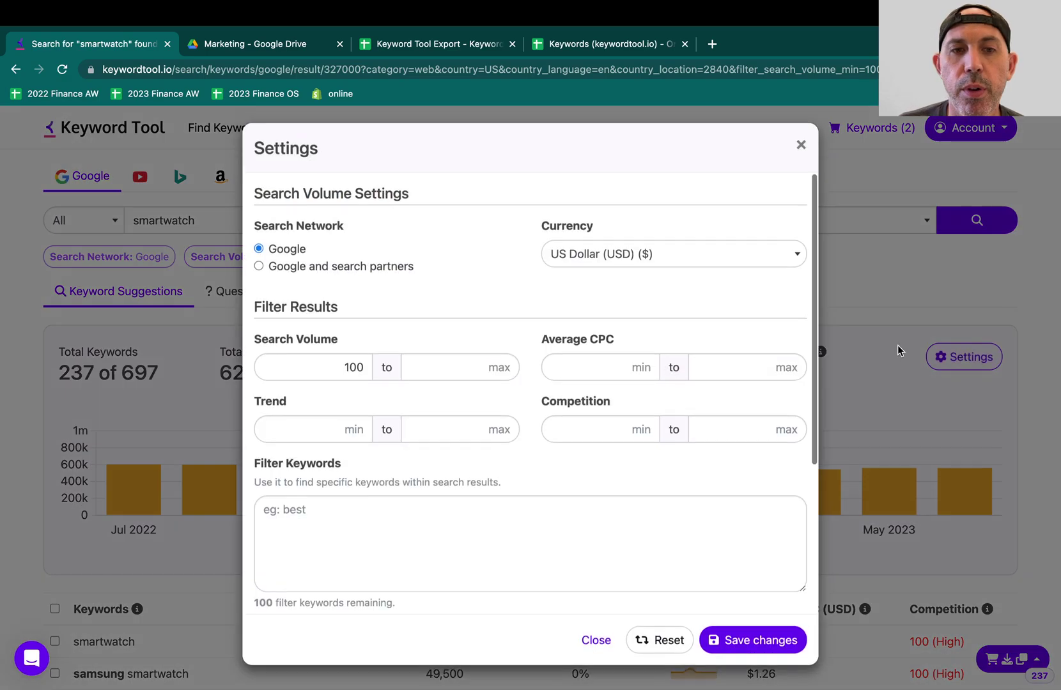
scroll(377, 511, down, 5)
scroll(332, 472, down, 10)
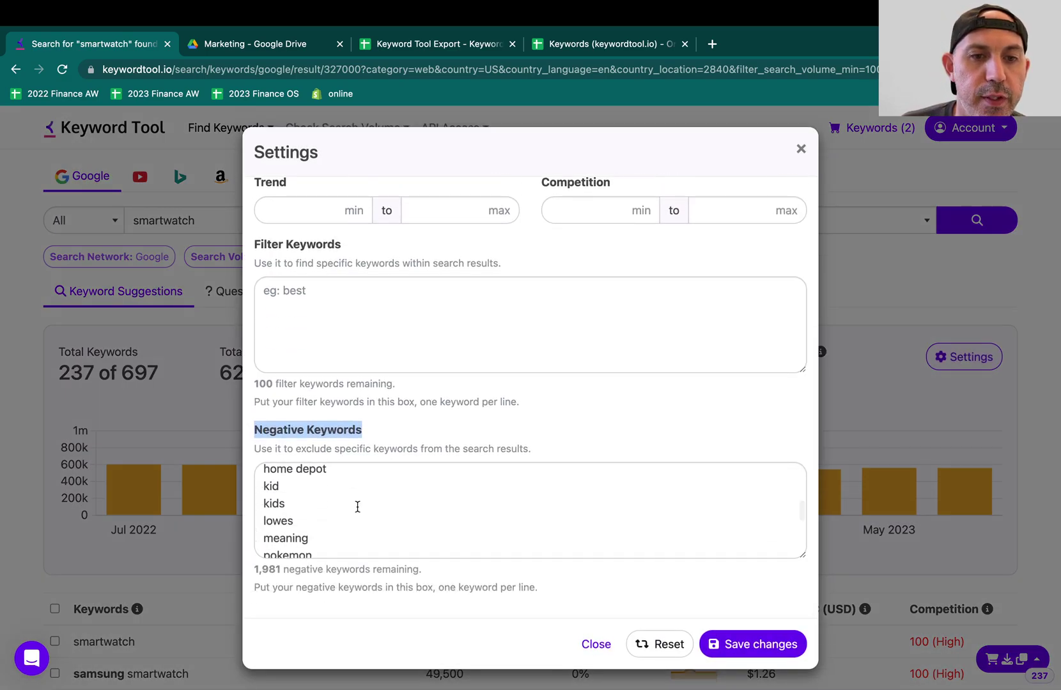
click(338, 541)
key(Return)
text(samsung)
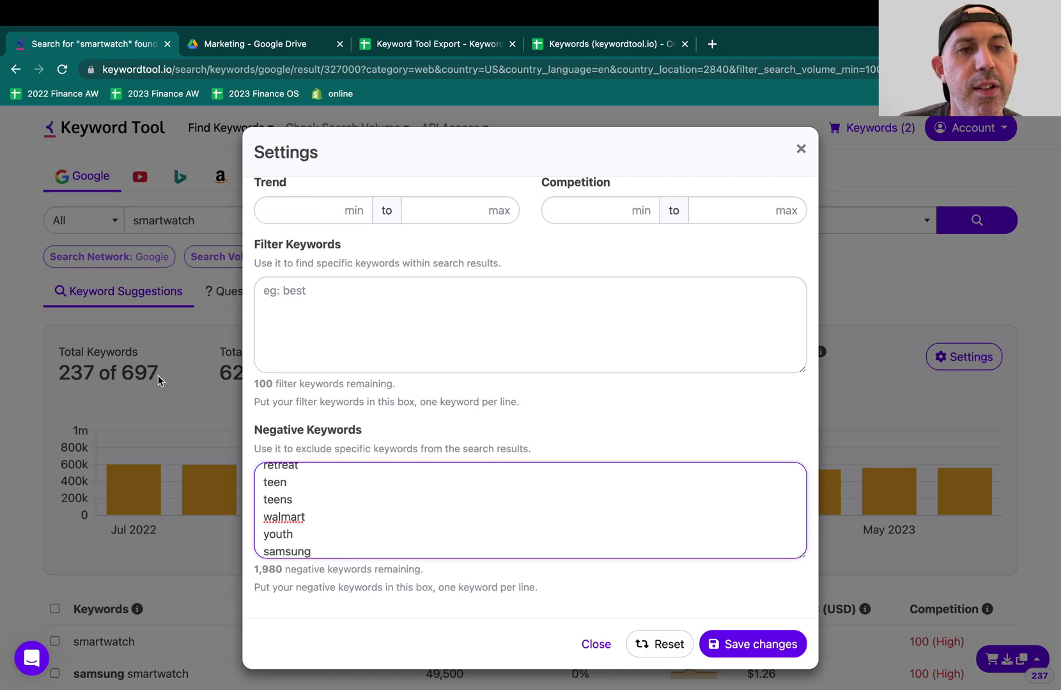
scroll(313, 485, up, 10)
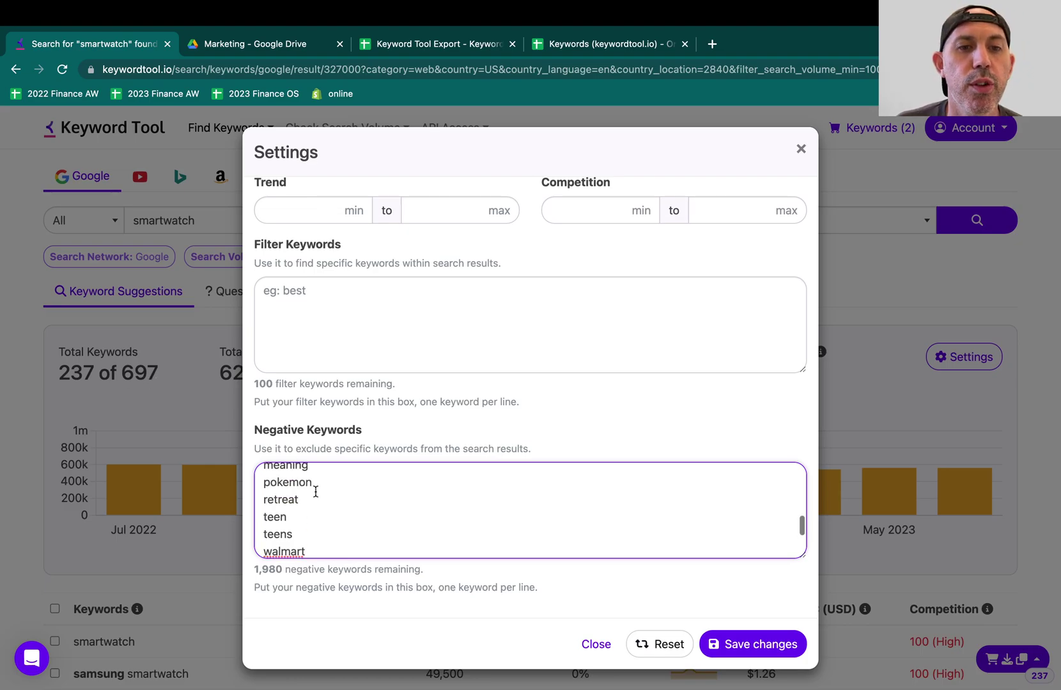
scroll(315, 491, down, 1)
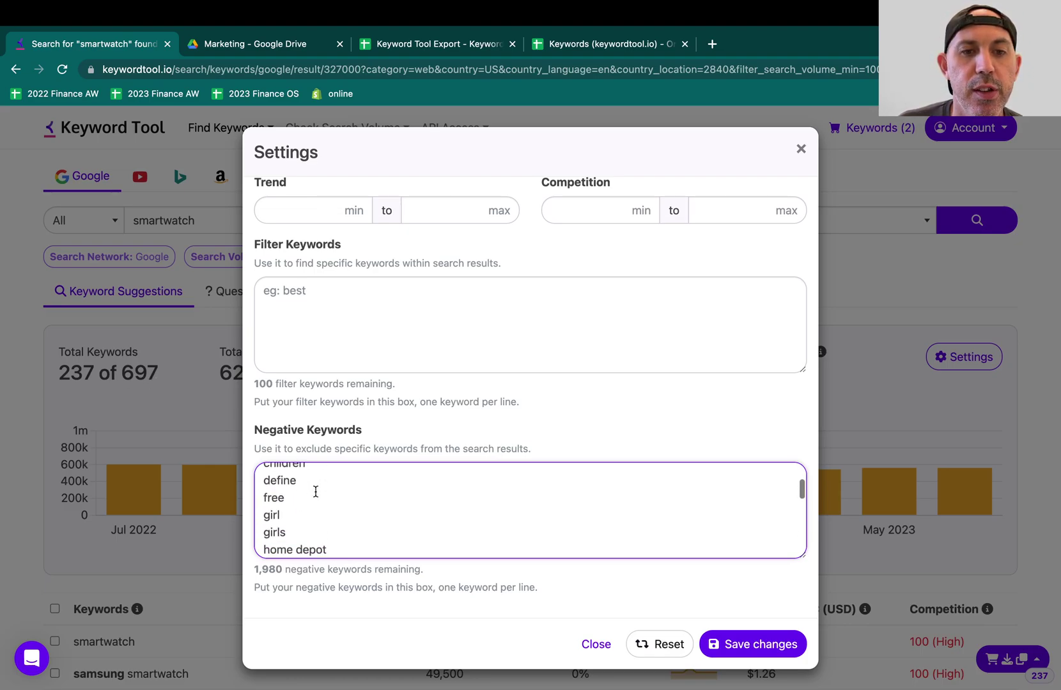
scroll(315, 491, down, 5)
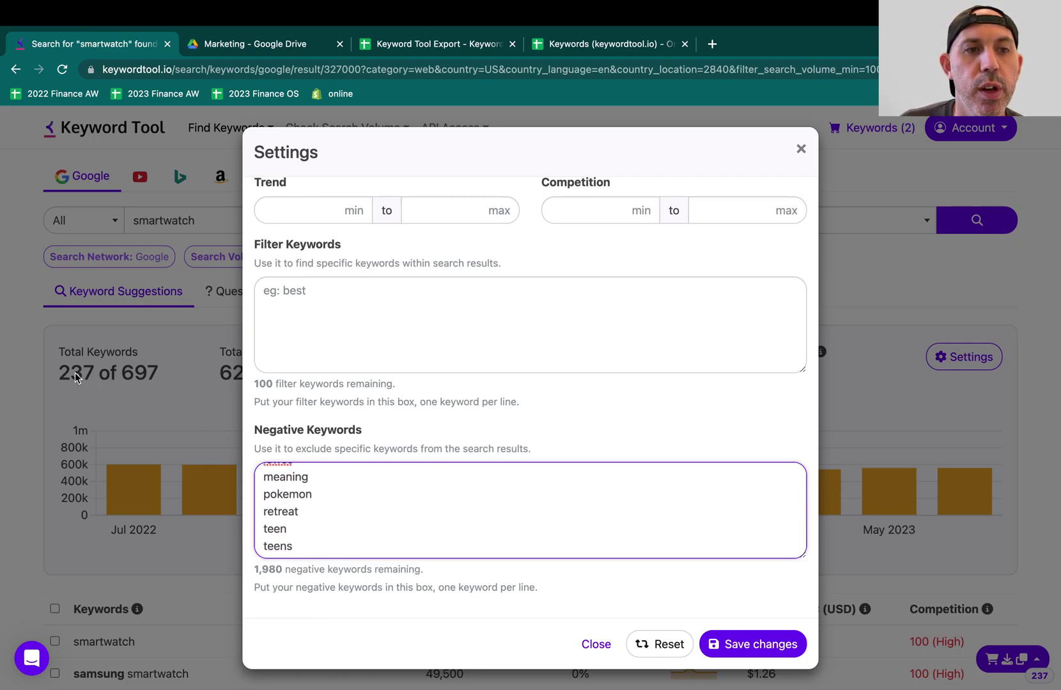
click(760, 645)
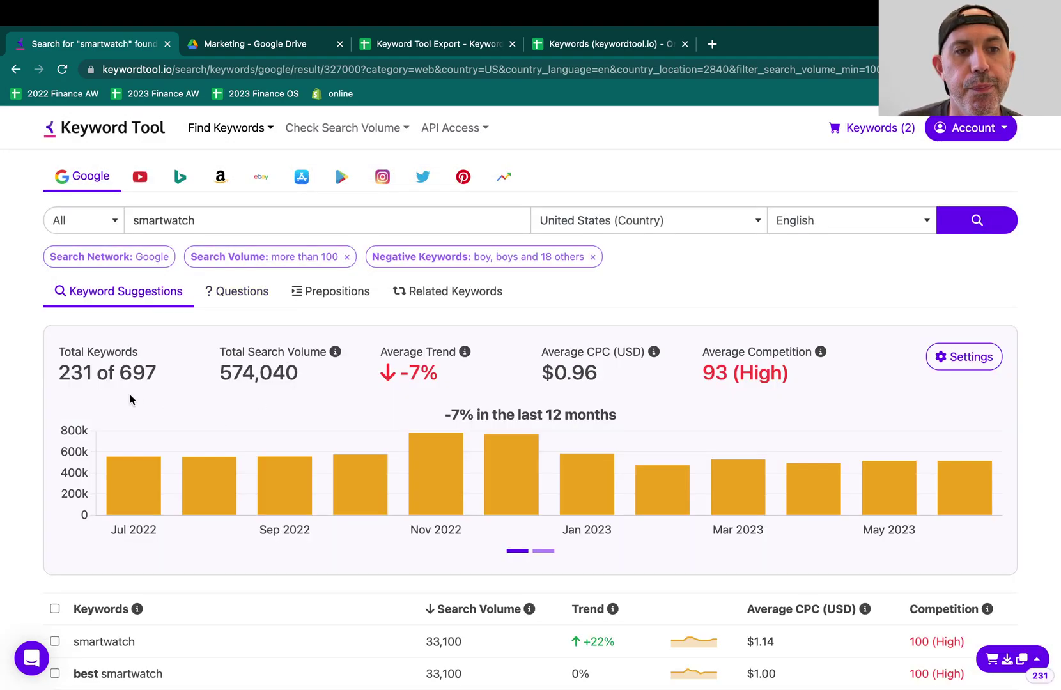
Step: Highlight the 231 keyword count and bring up the export/copy menu
drag(65, 369, 91, 369)
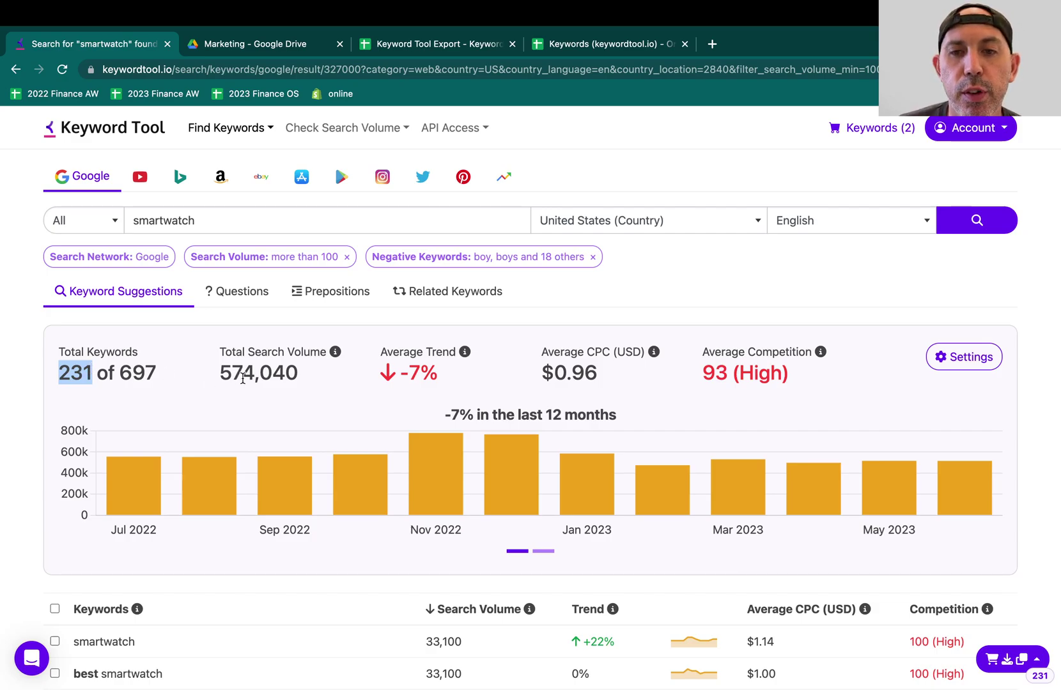
scroll(344, 422, down, 1)
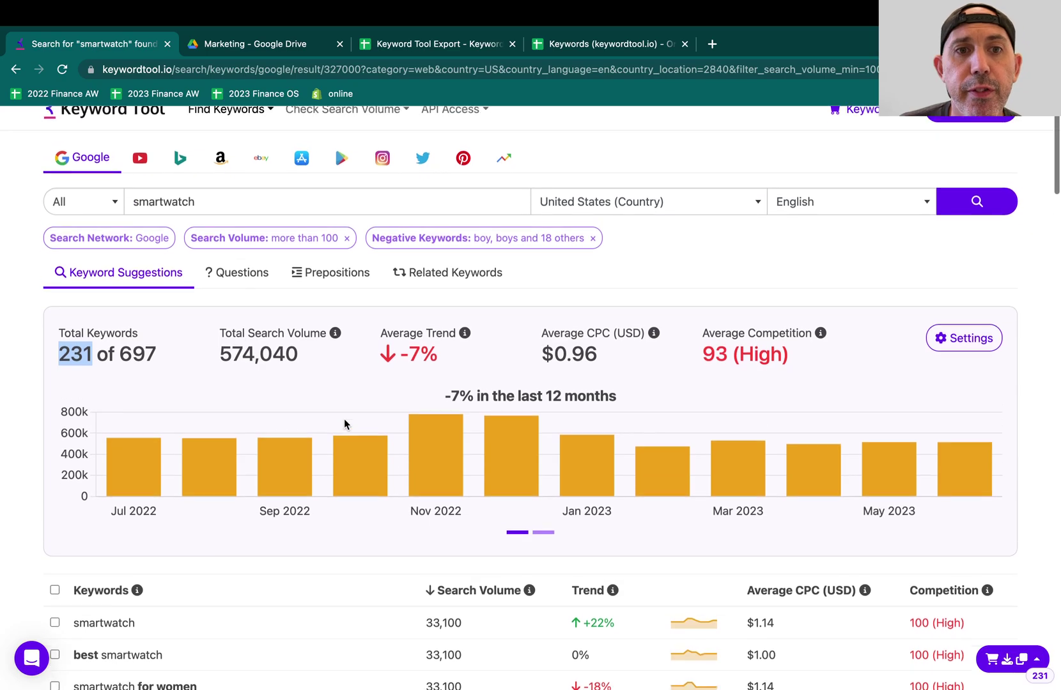
scroll(344, 418, up, 1)
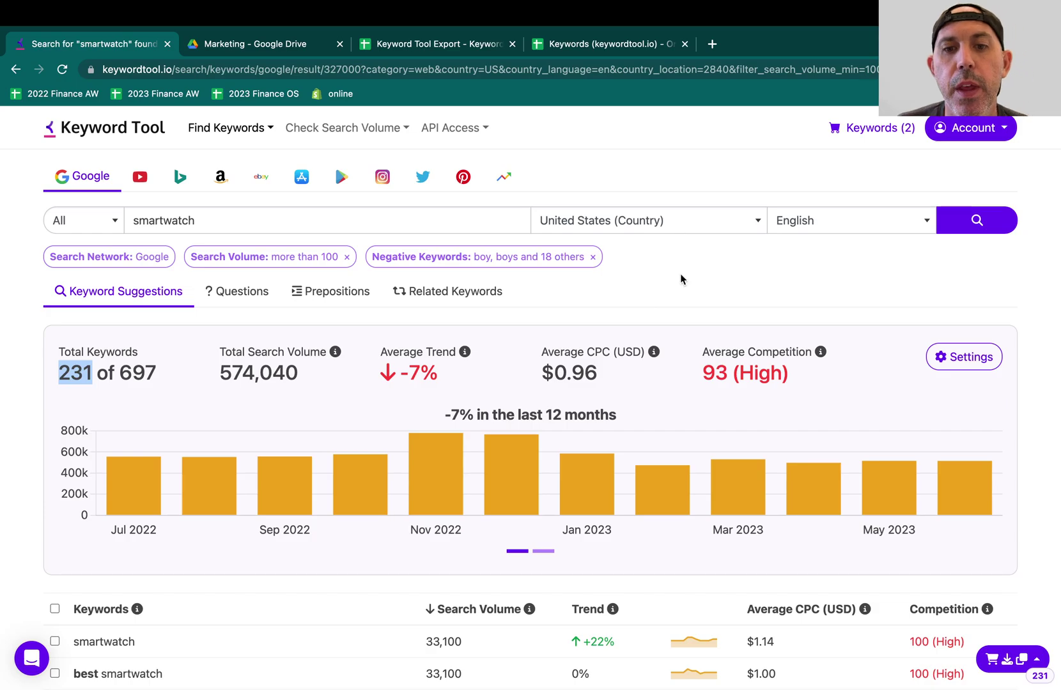
scroll(679, 274, down, 1)
scroll(679, 274, up, 1)
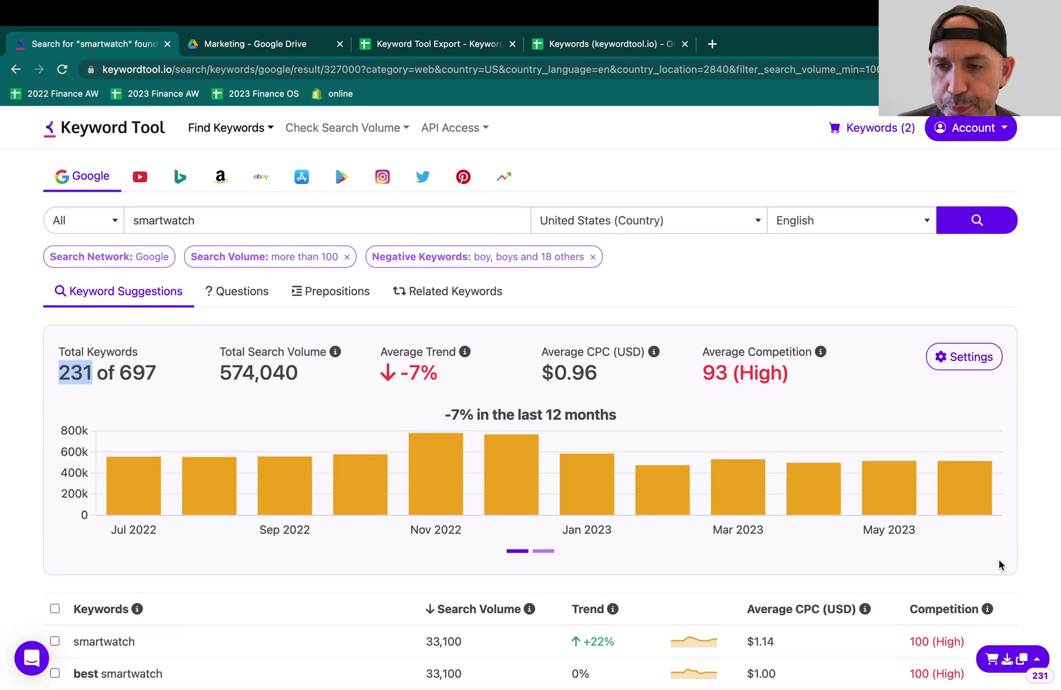
click(1010, 661)
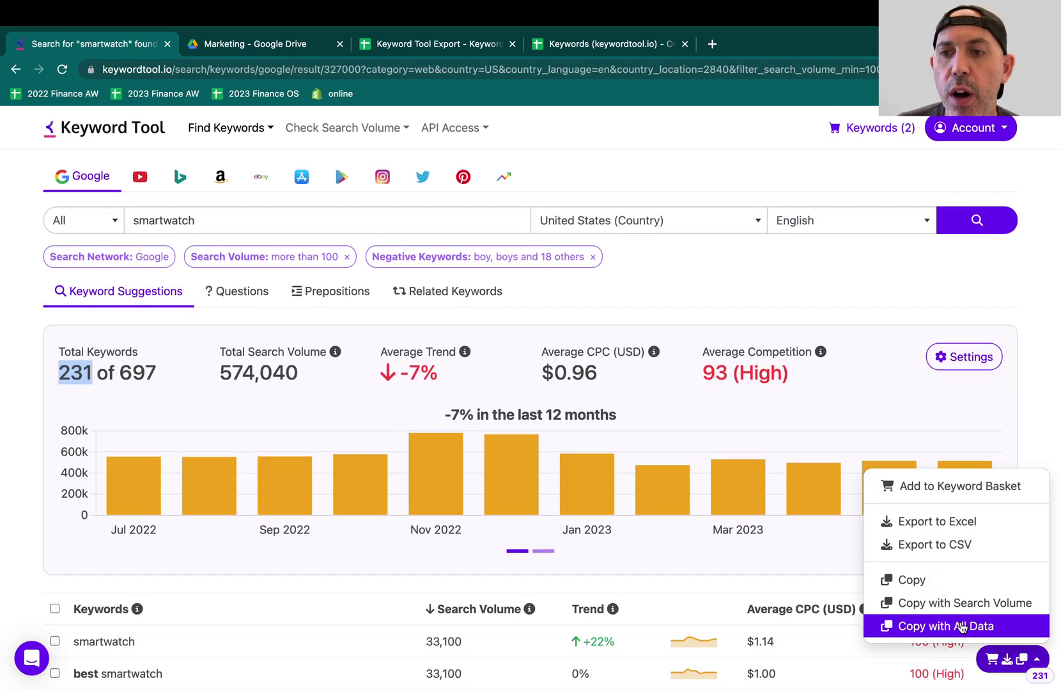
Step: Copy all 231 keywords, then tick smartwatch and best smartwatch
click(911, 580)
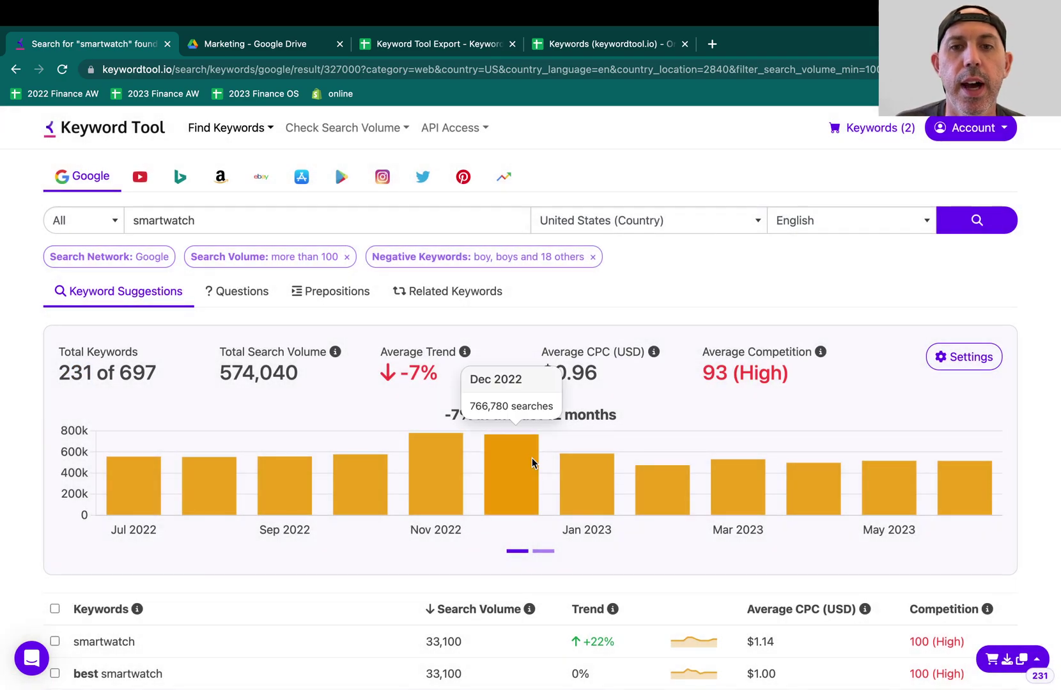
scroll(532, 460, down, 5)
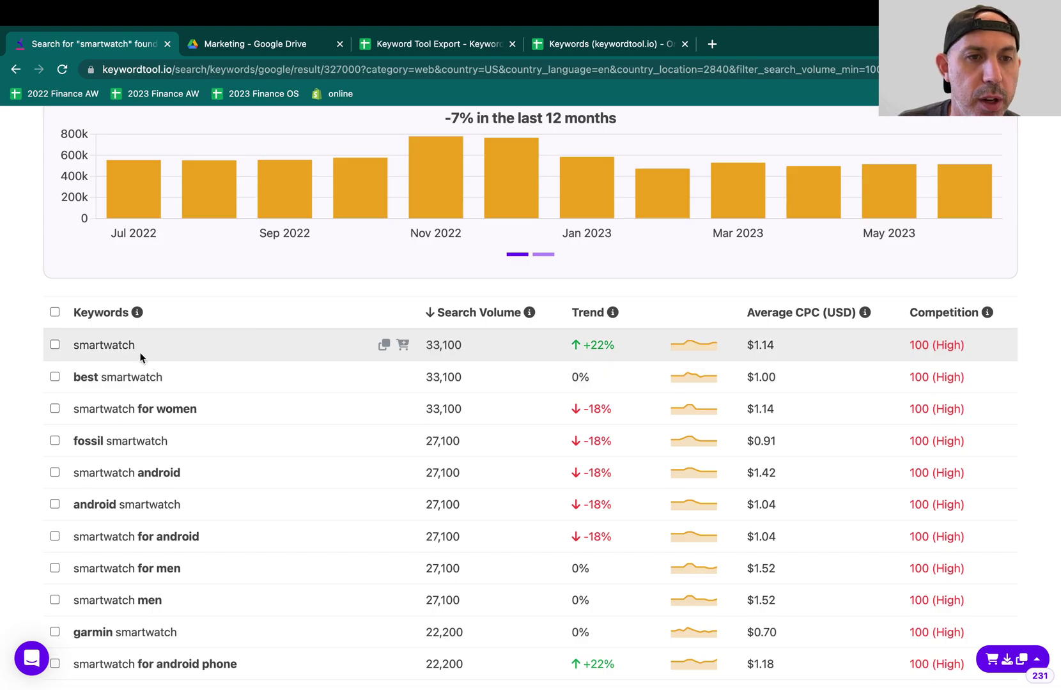
click(55, 344)
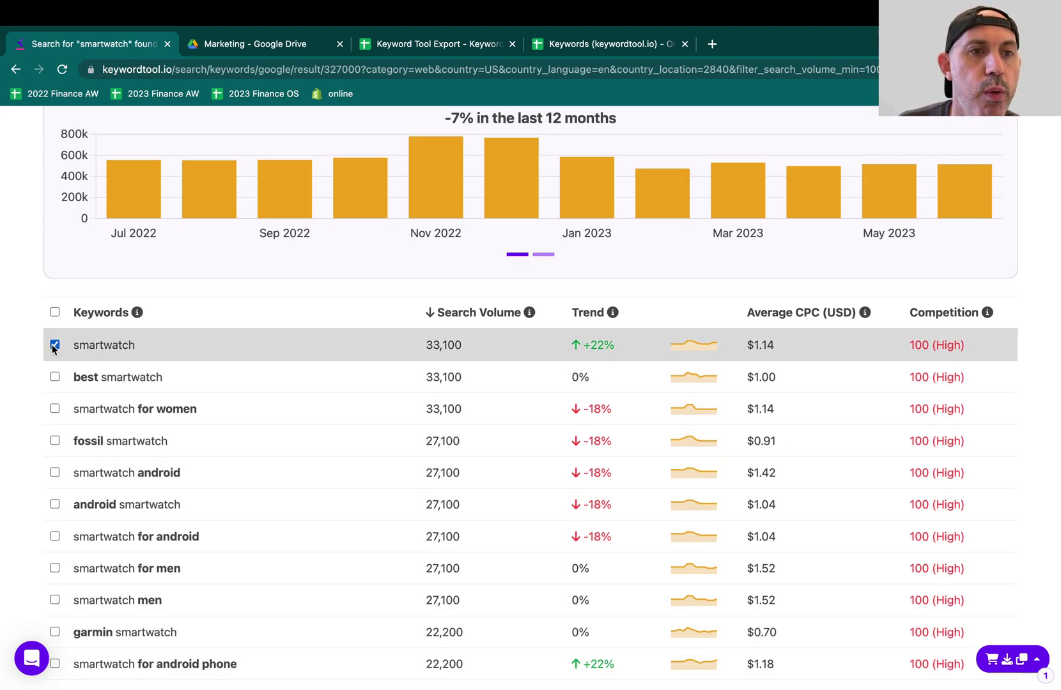
click(55, 376)
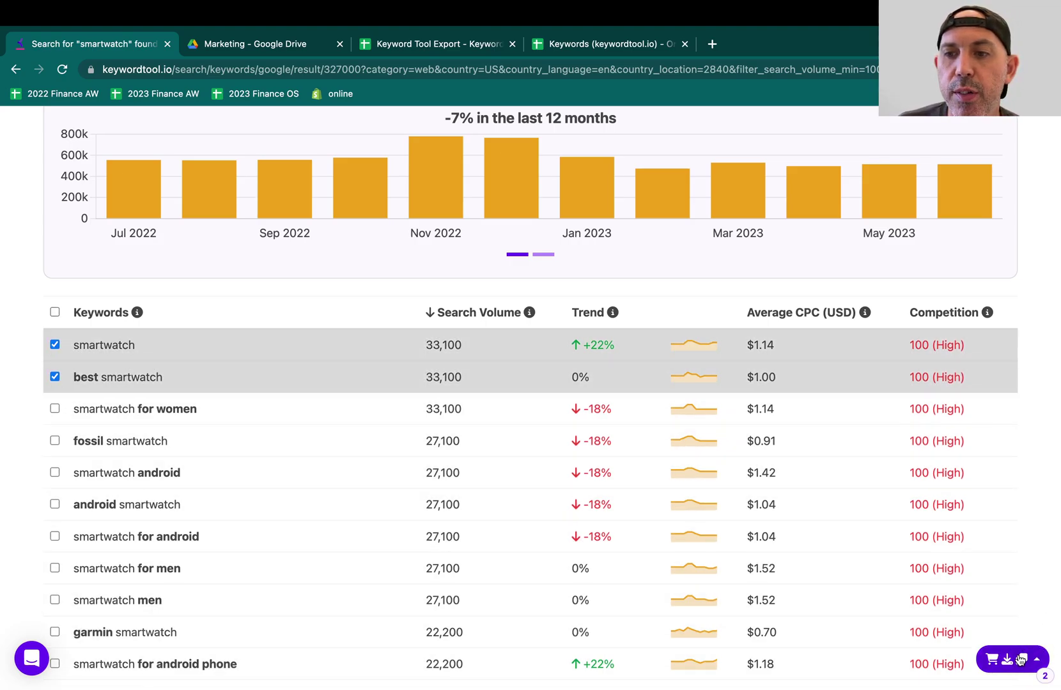
Step: Copy the two ticked keywords with their search volumes, then untick smartwatch
mouse_move(1020, 659)
click(939, 578)
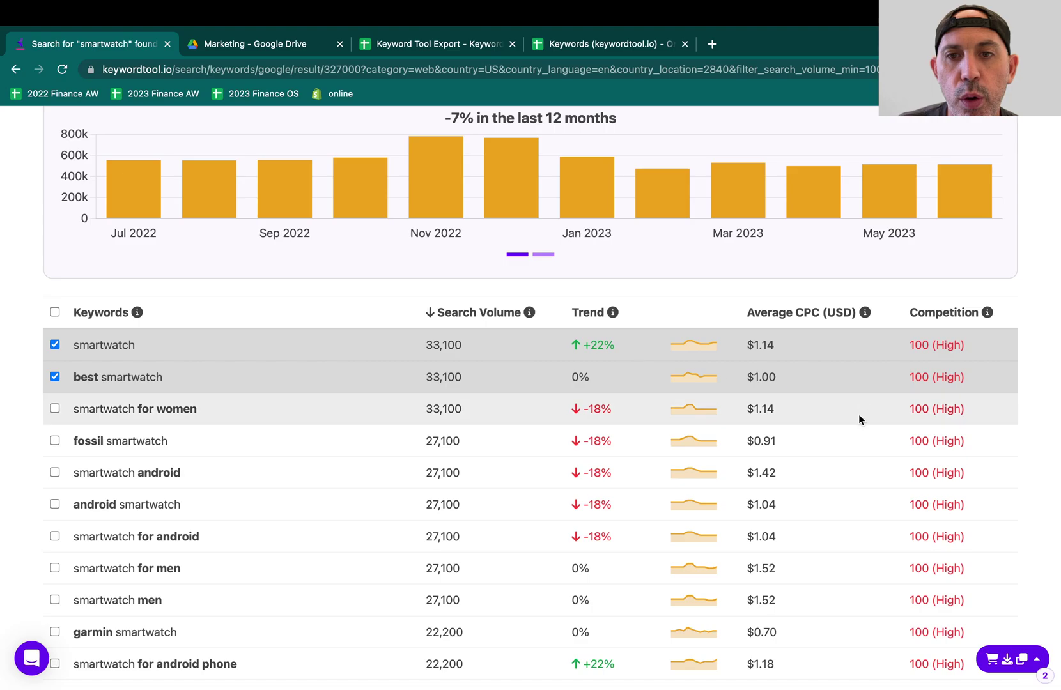
mouse_move(1022, 659)
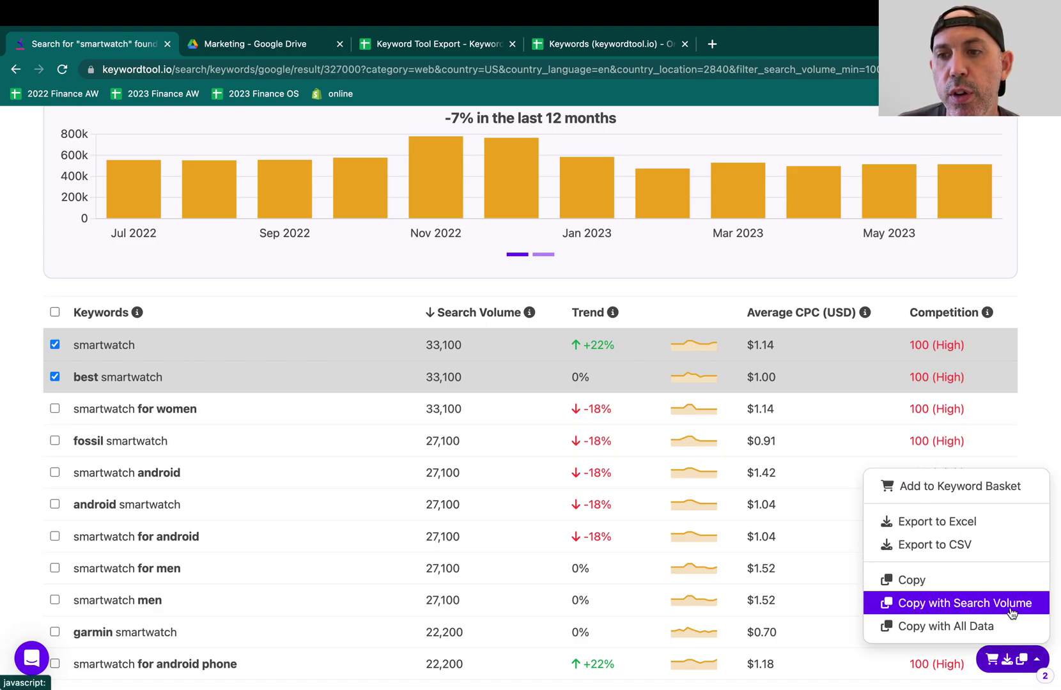
click(992, 627)
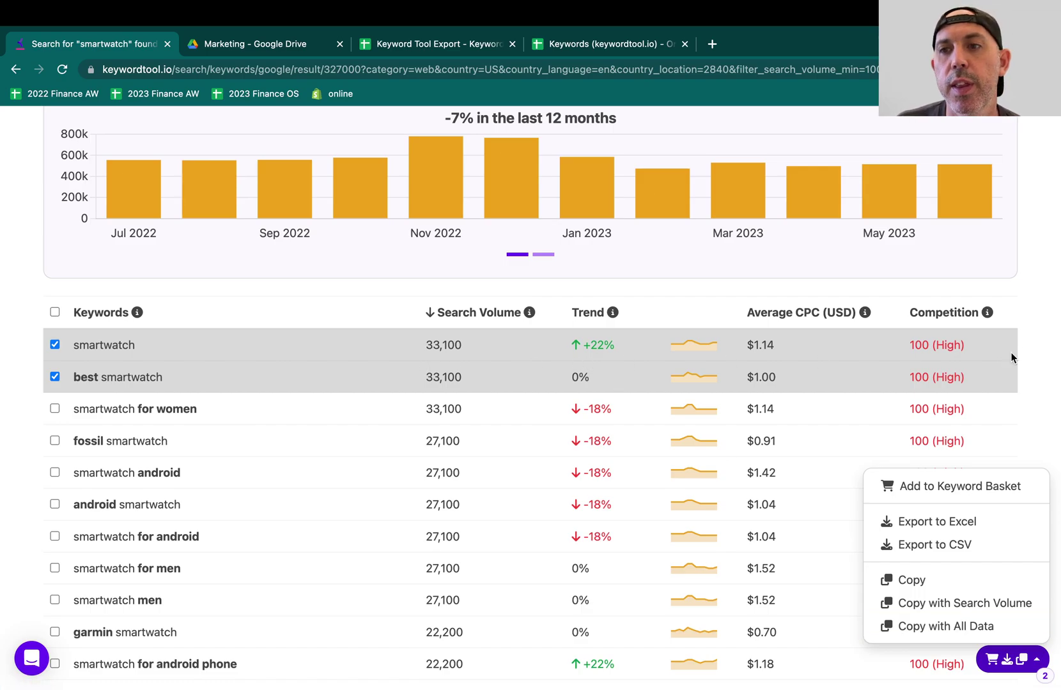
click(54, 346)
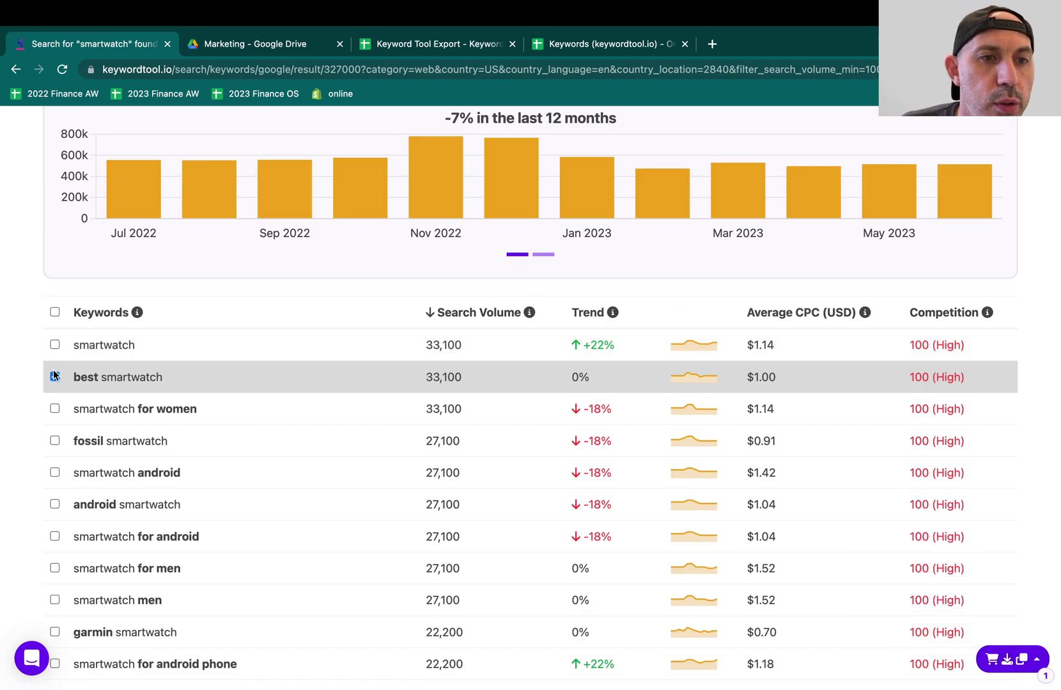
Step: Untick best smartwatch and search for 'cool gifts' instead
click(55, 377)
scroll(261, 391, up, 5)
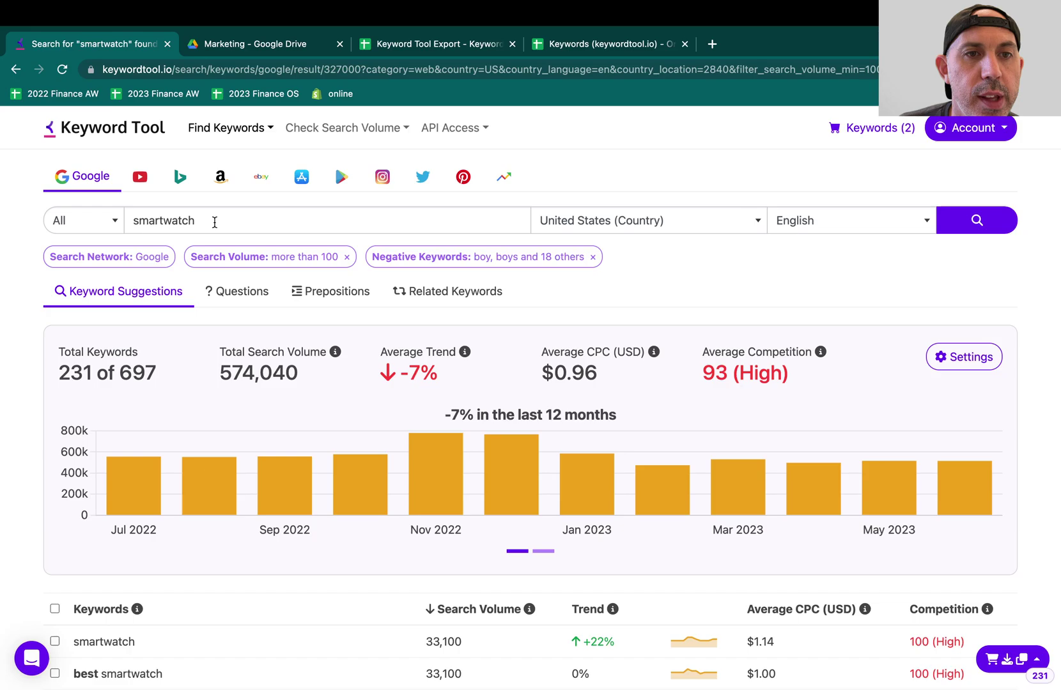
double_click(217, 220)
text(coo)
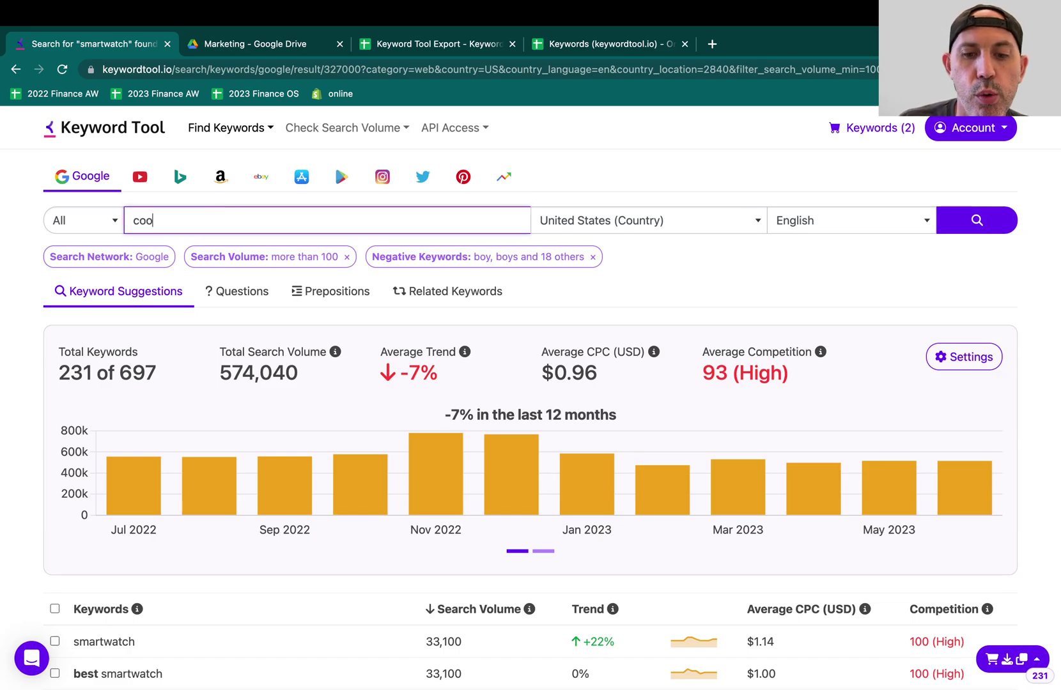
text(l gifts)
key(Return)
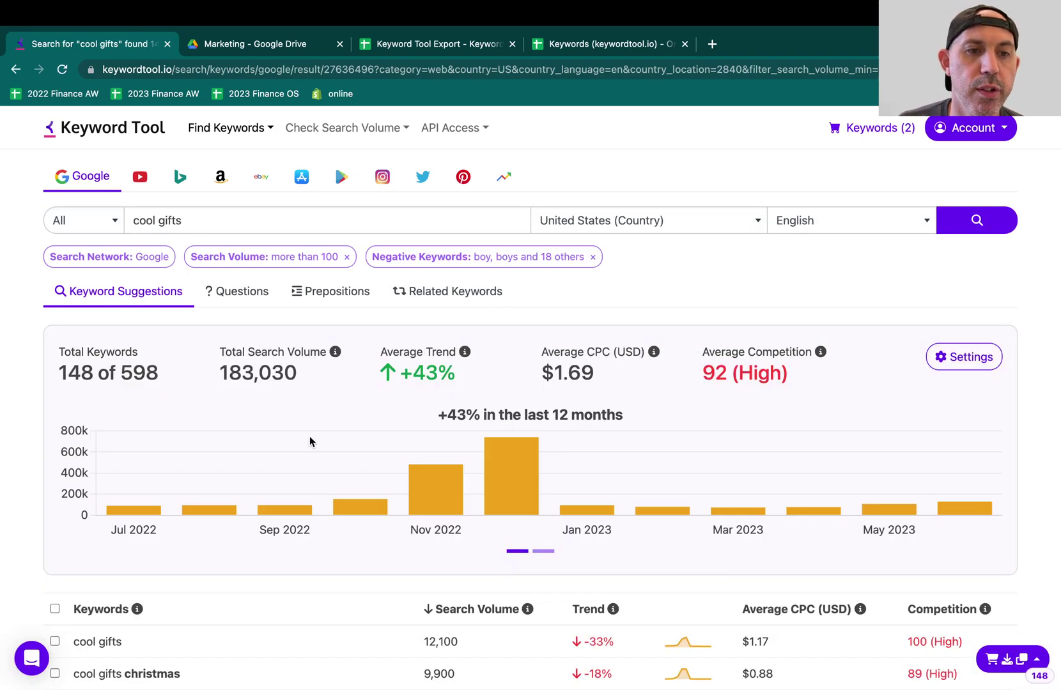
Step: Add cool gifts, cool gifts christmas, cool gifts guys and cool gifts for men to the basket, then view it
scroll(307, 438, down, 3)
click(55, 426)
click(55, 459)
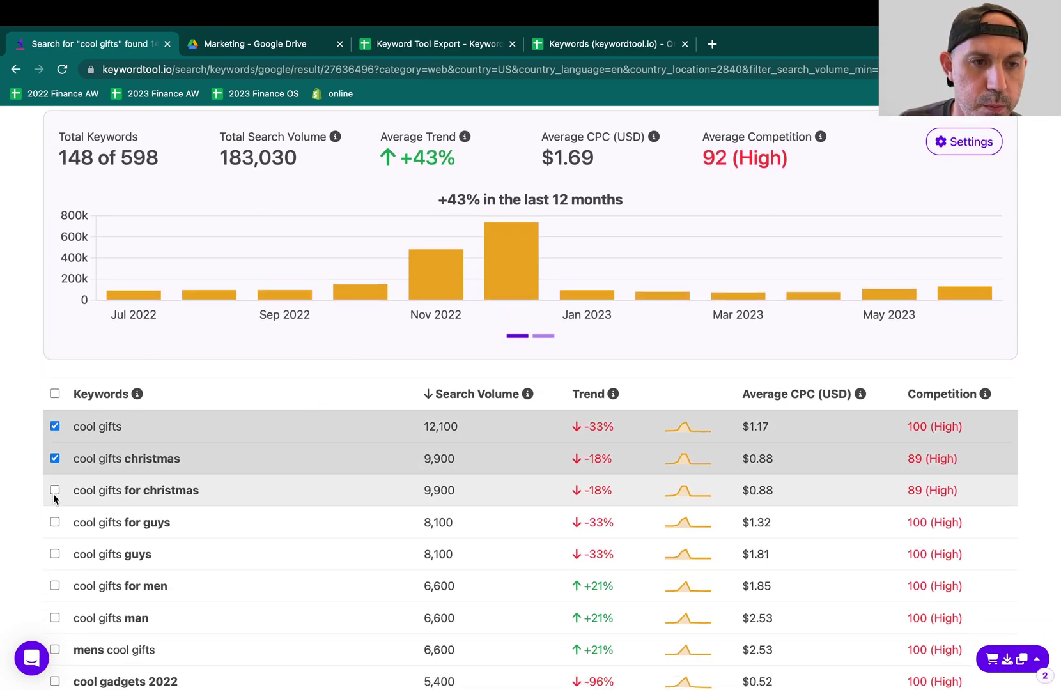
click(55, 554)
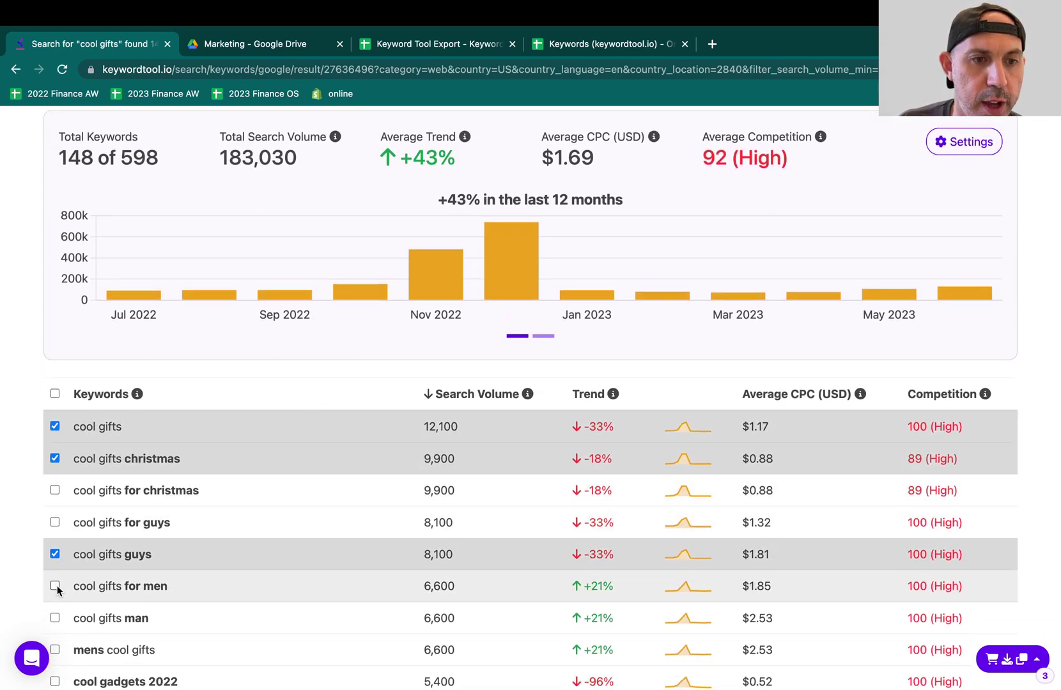
click(55, 586)
click(1012, 671)
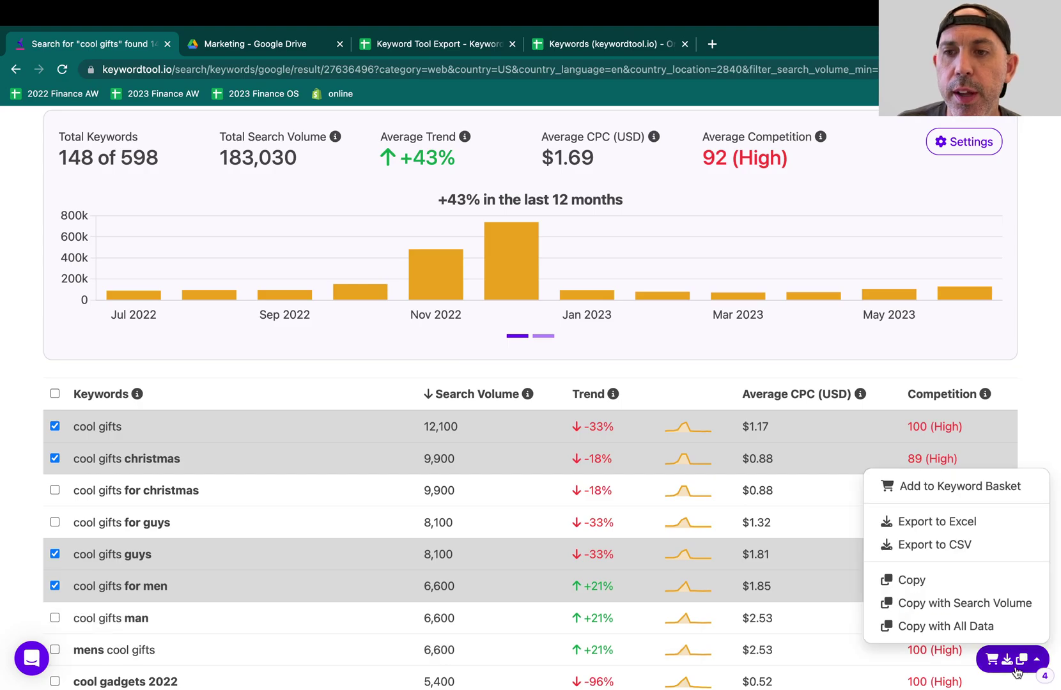
click(941, 492)
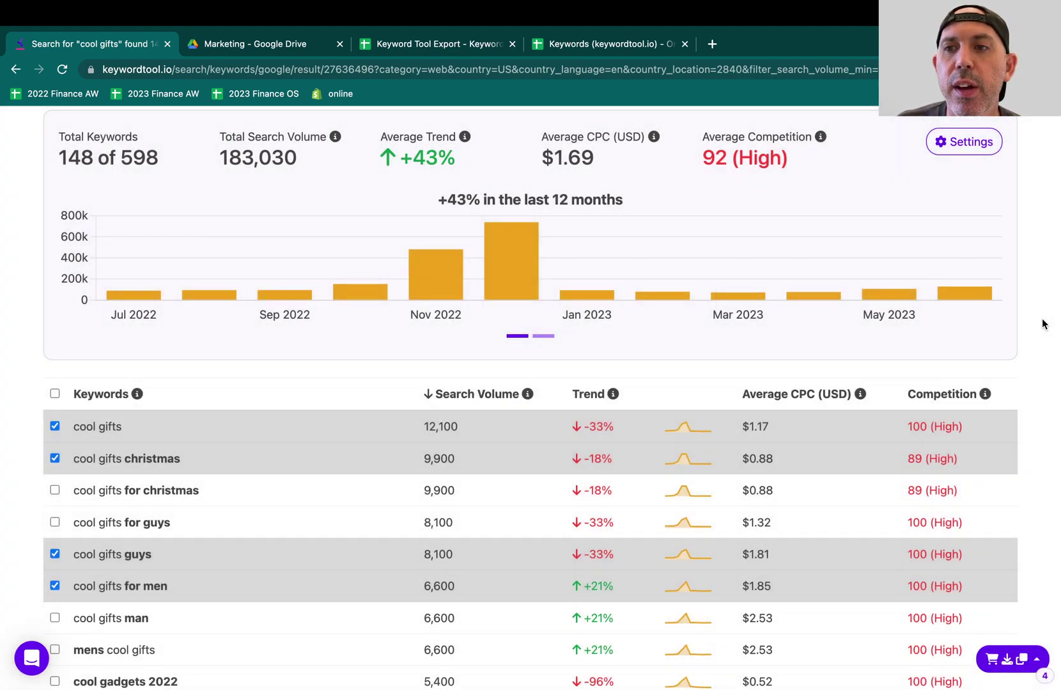
scroll(871, 339, up, 3)
click(885, 132)
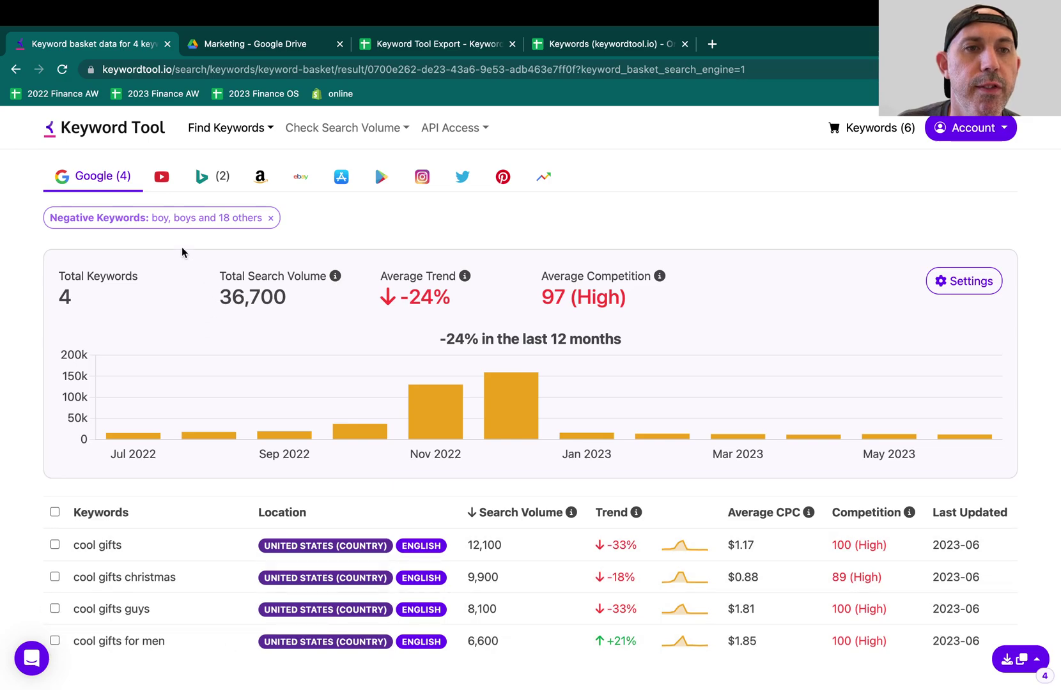
Step: Go back to the Keyword Tool home page and search for 'smartwatch'
click(136, 137)
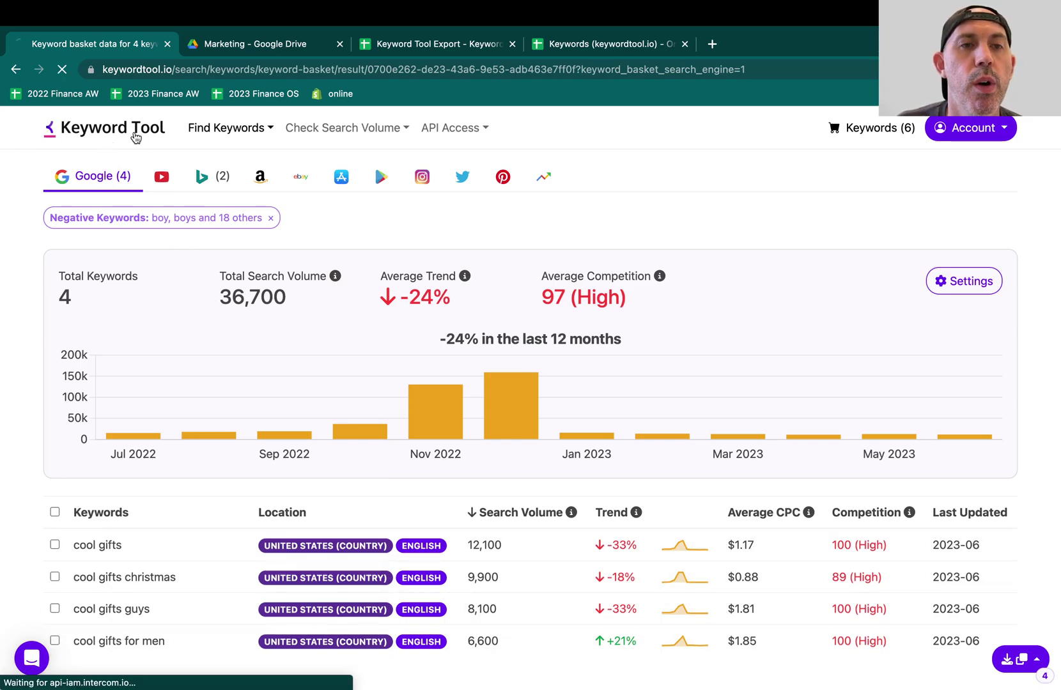
click(308, 398)
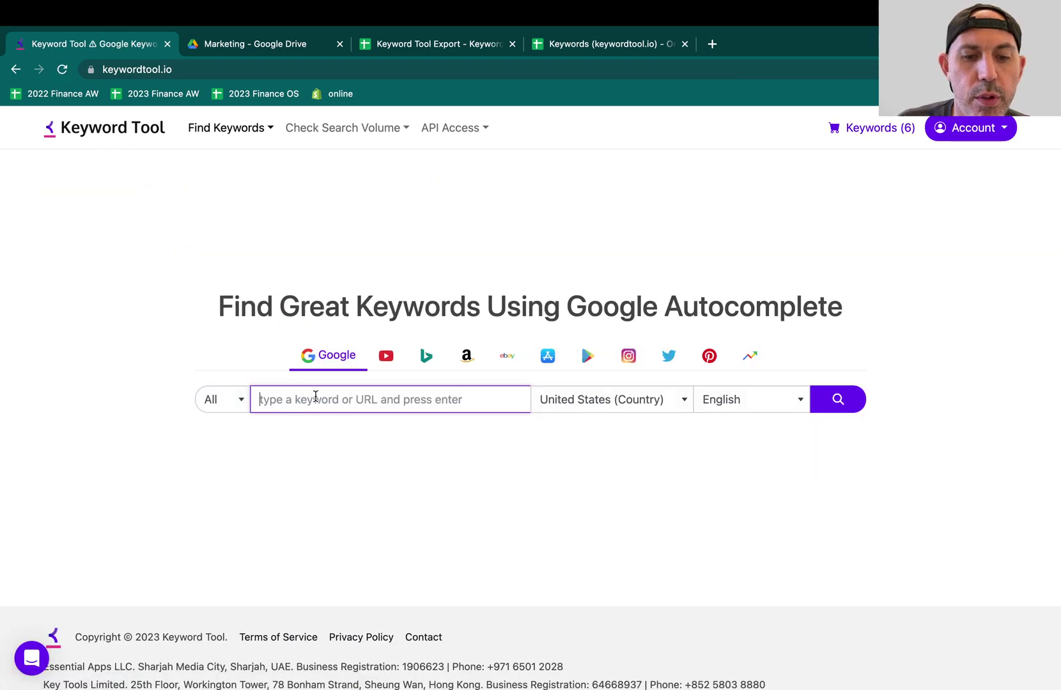
text(smartwatch)
key(Return)
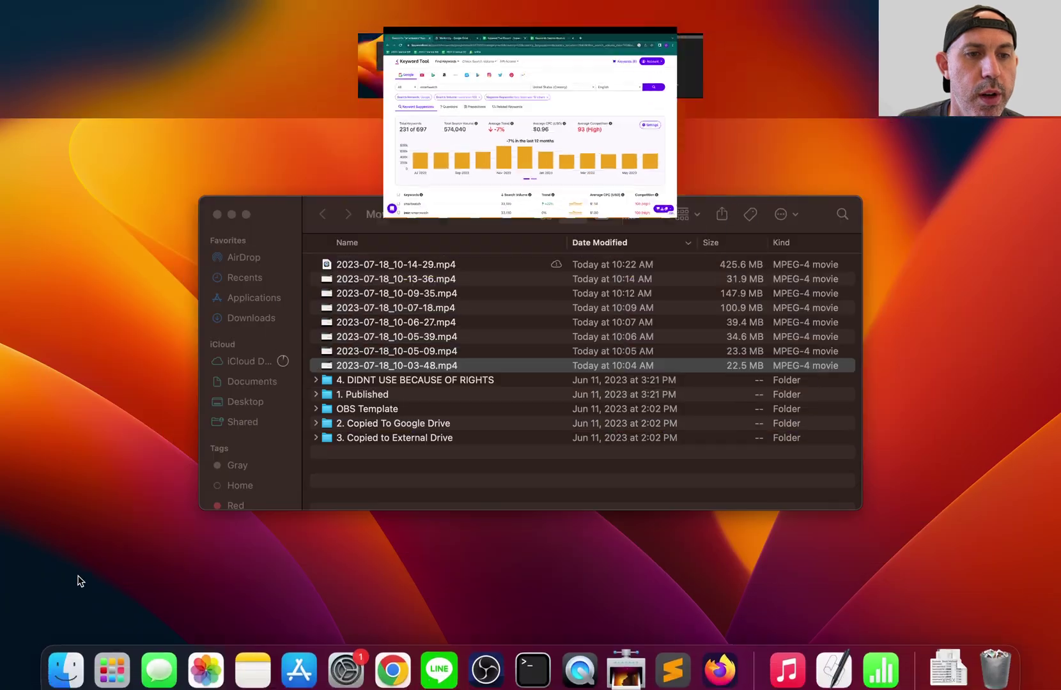
Step: Add 'best smartwatch' and 'smartwatch for women' to the keyword basket, bringing it to 8
scroll(81, 544, down, 3)
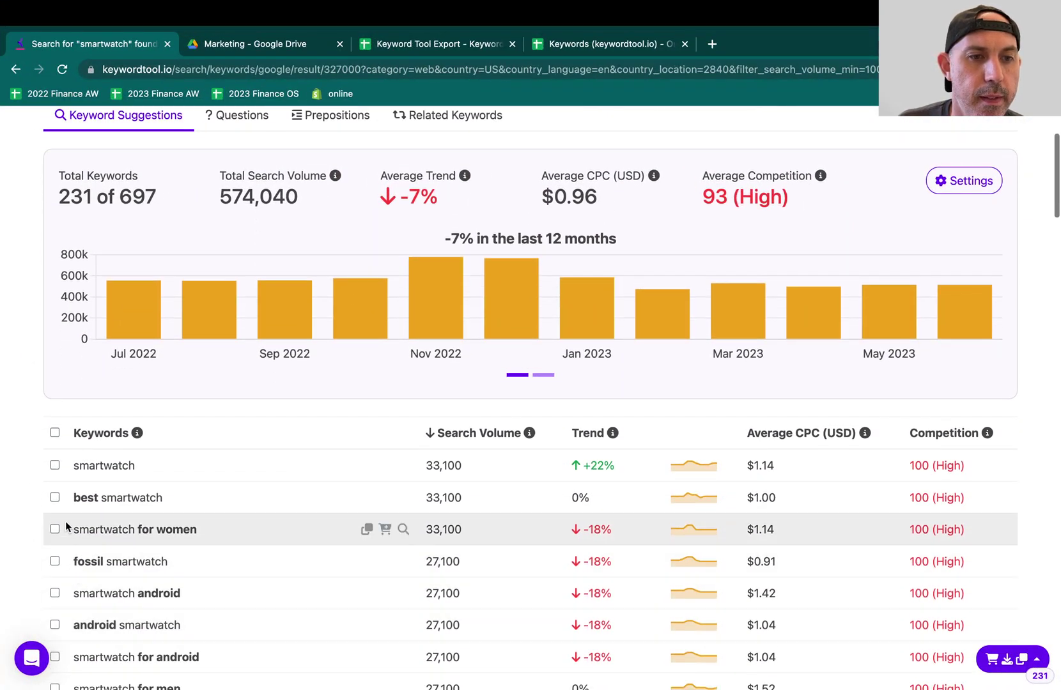
click(55, 497)
click(55, 529)
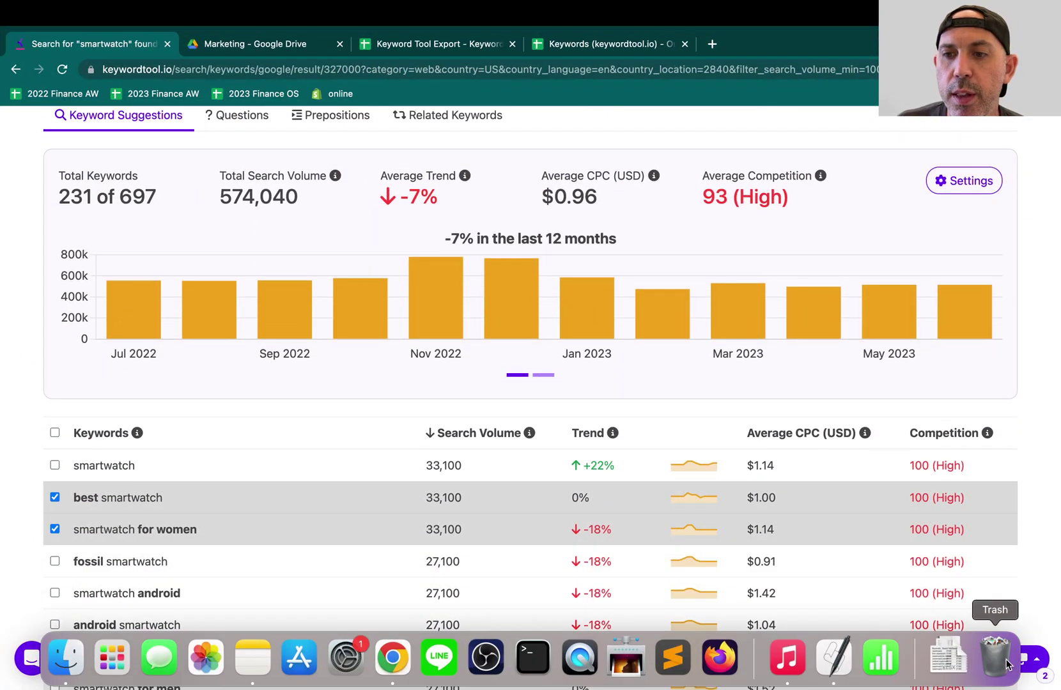
click(1037, 659)
click(987, 487)
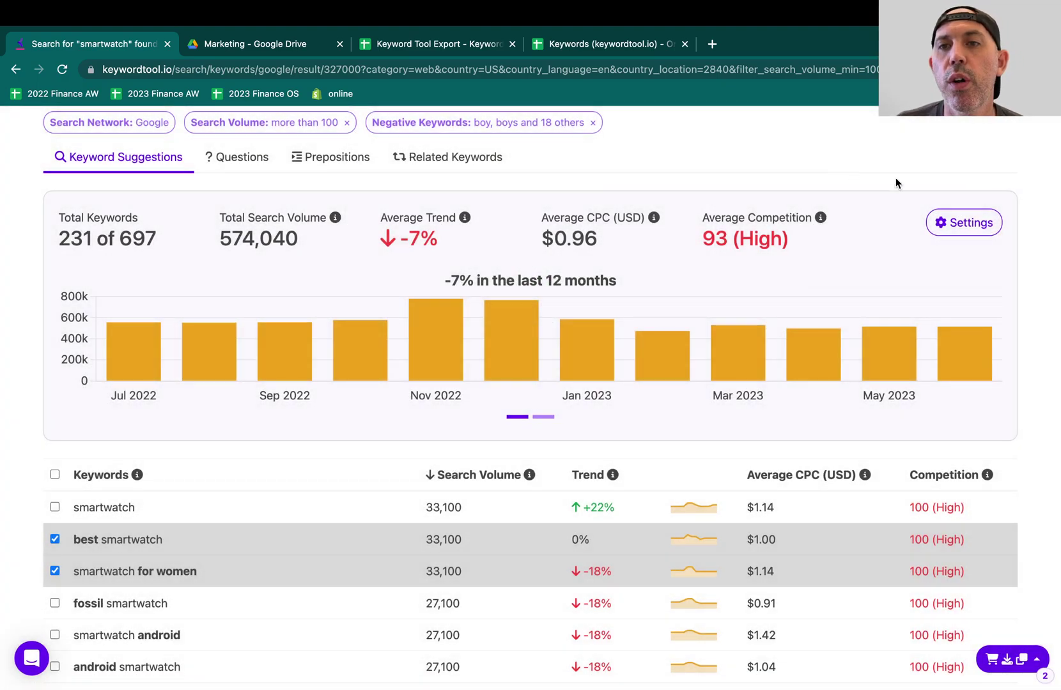
scroll(895, 178, up, 3)
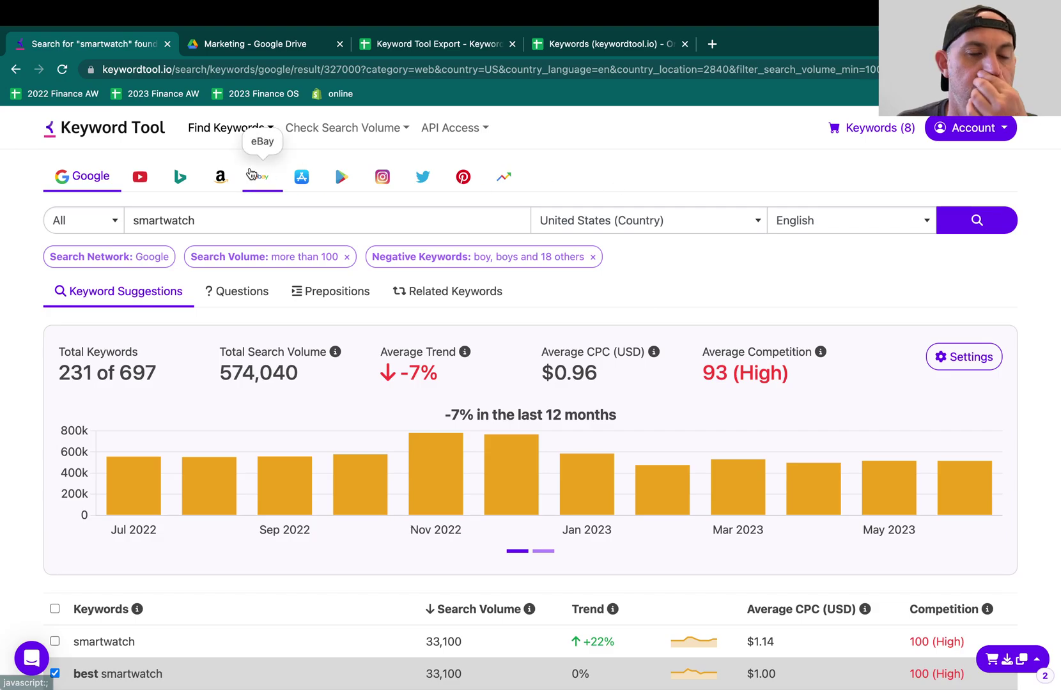
Step: Review the 8-keyword basket and look at its export and copy options
click(878, 134)
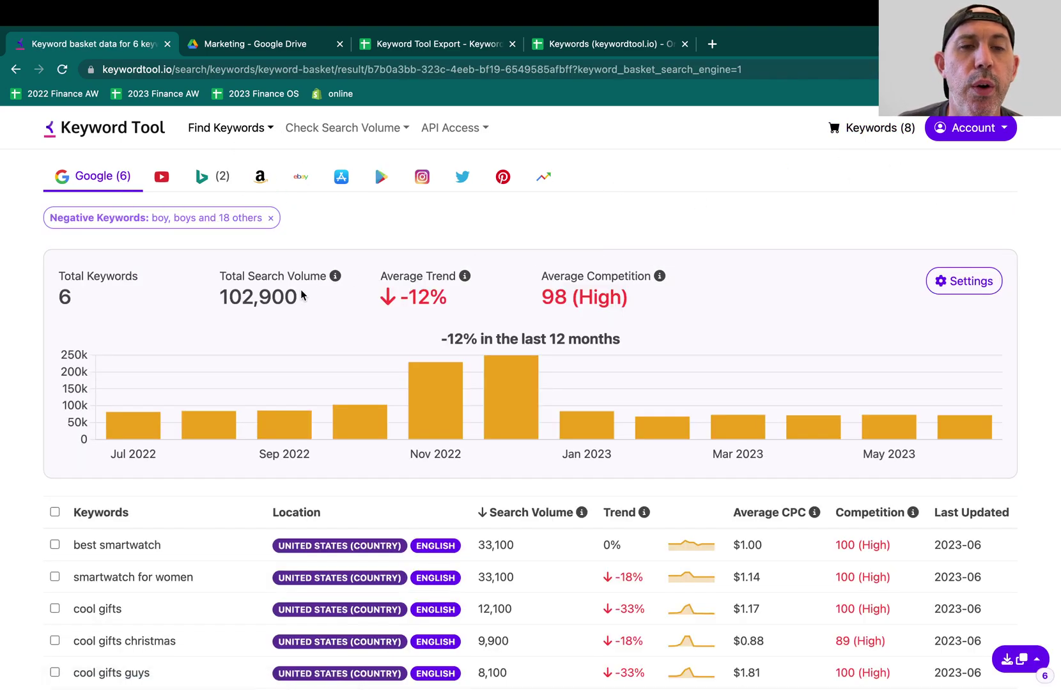
scroll(506, 524, down, 2)
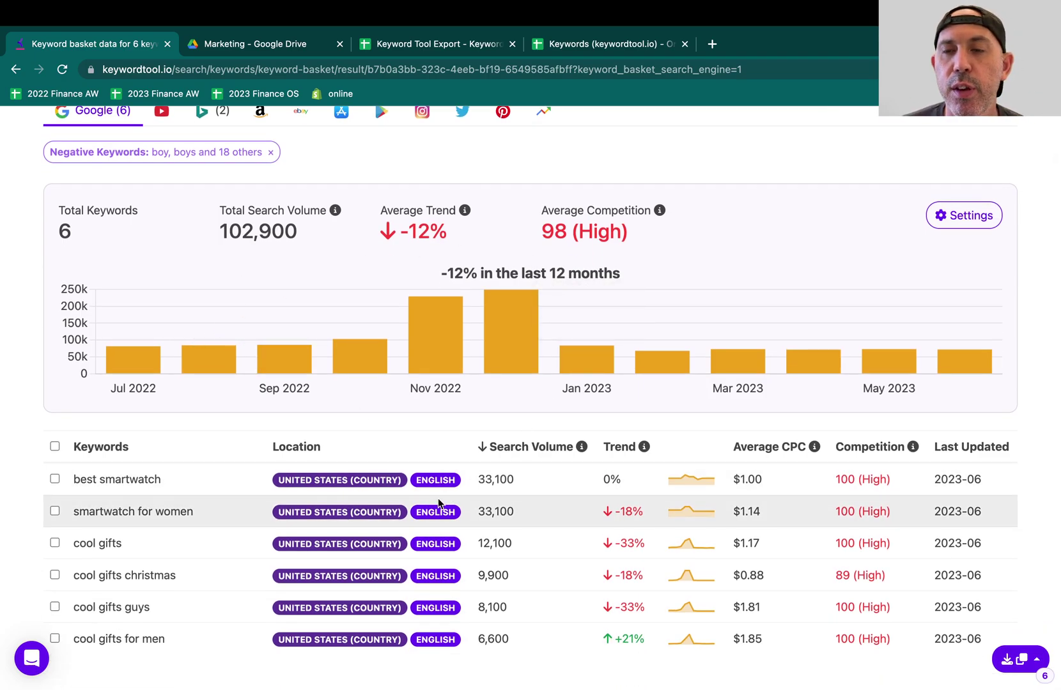
scroll(643, 485, up, 2)
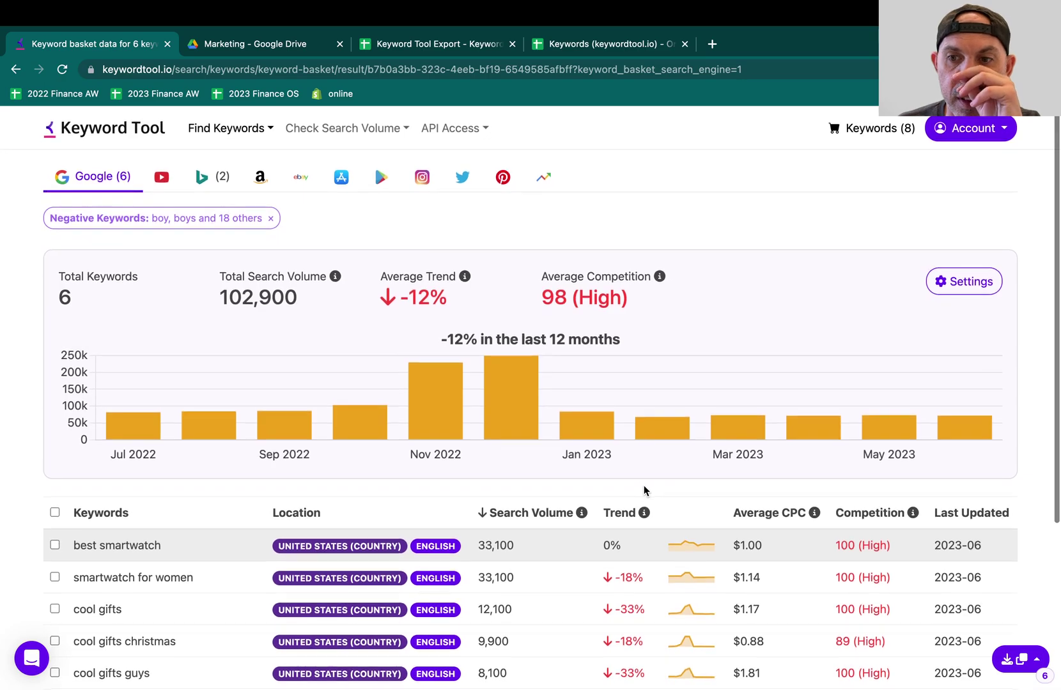
click(1021, 659)
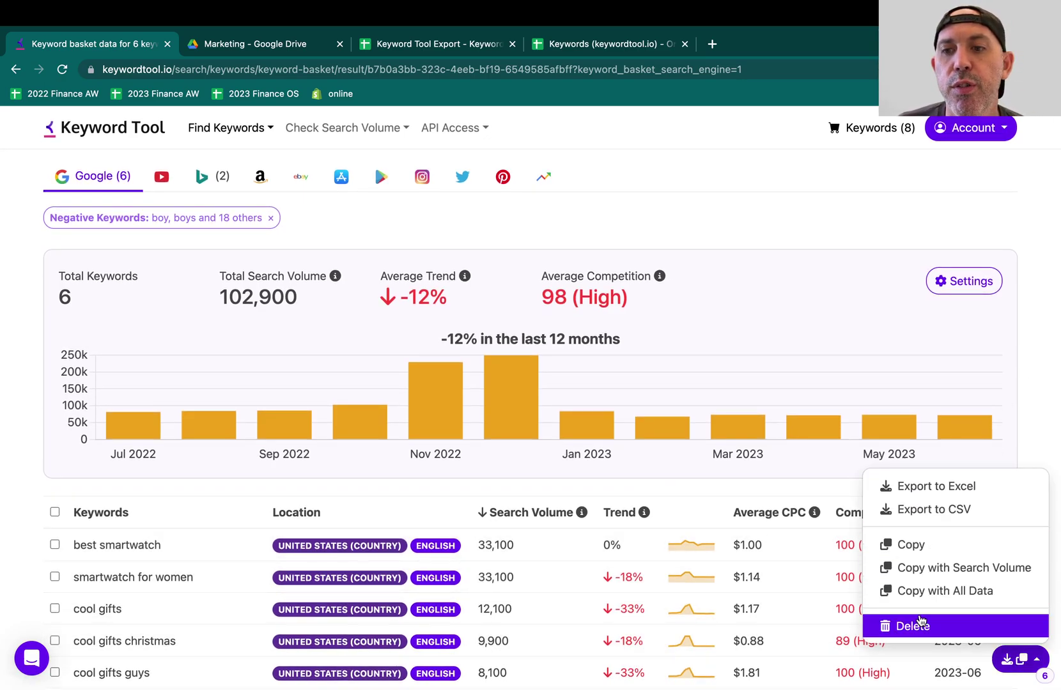
click(64, 543)
Step: Select 'best smartwatch' in the basket, check the export options again, then return home
click(54, 544)
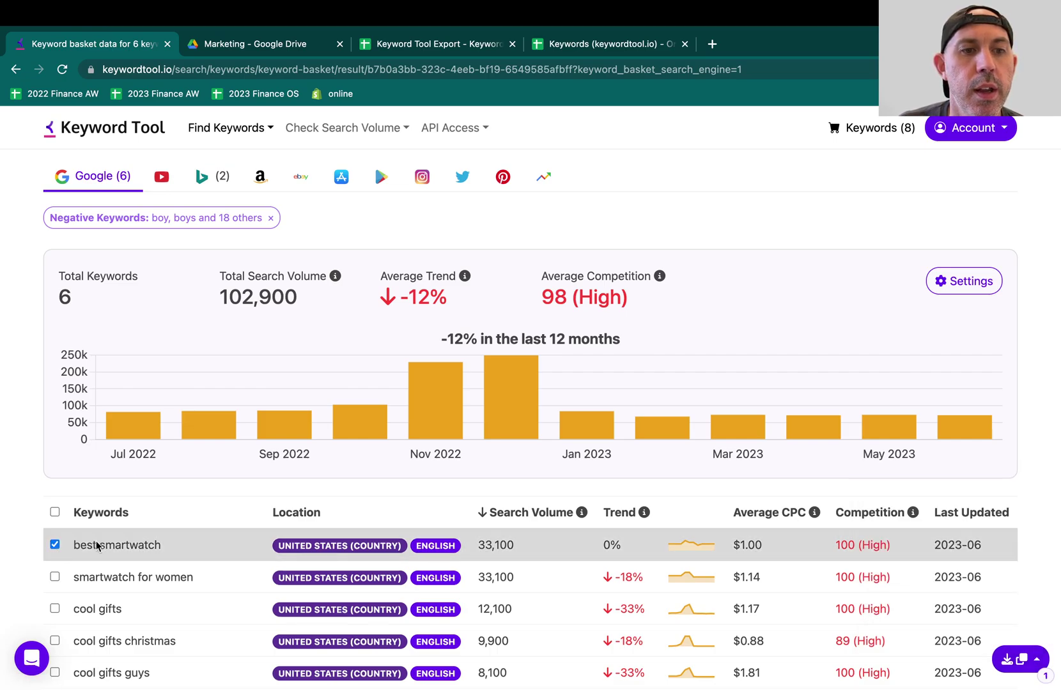
click(1022, 662)
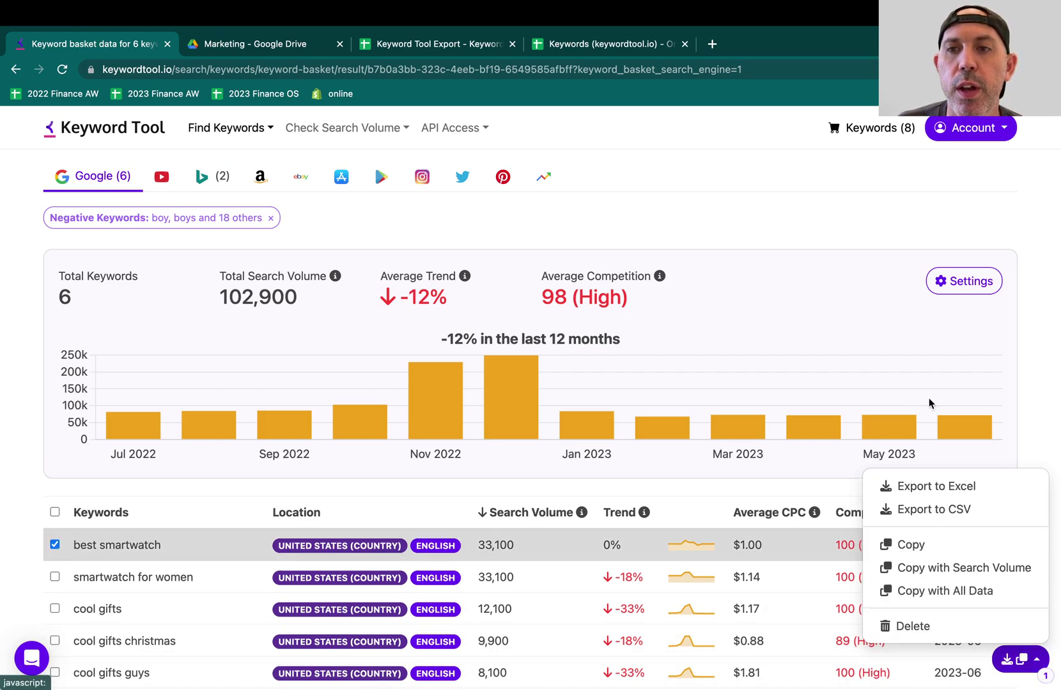
click(607, 186)
click(106, 123)
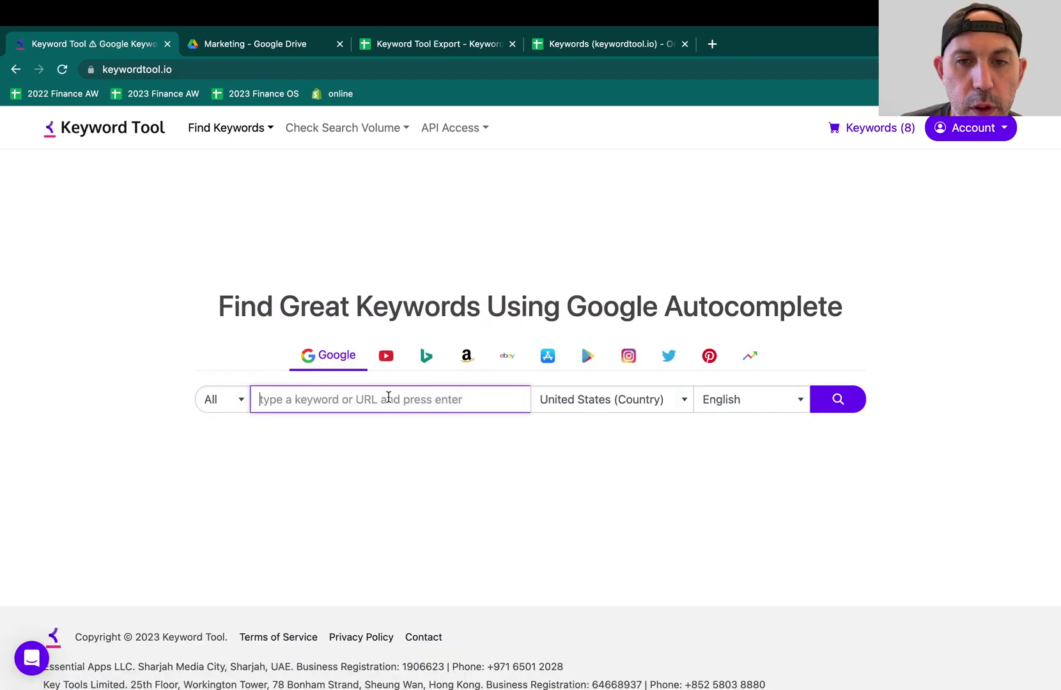
Step: Run a Google autocomplete search for 'smartwatch'
text(smartwatch)
key(Return)
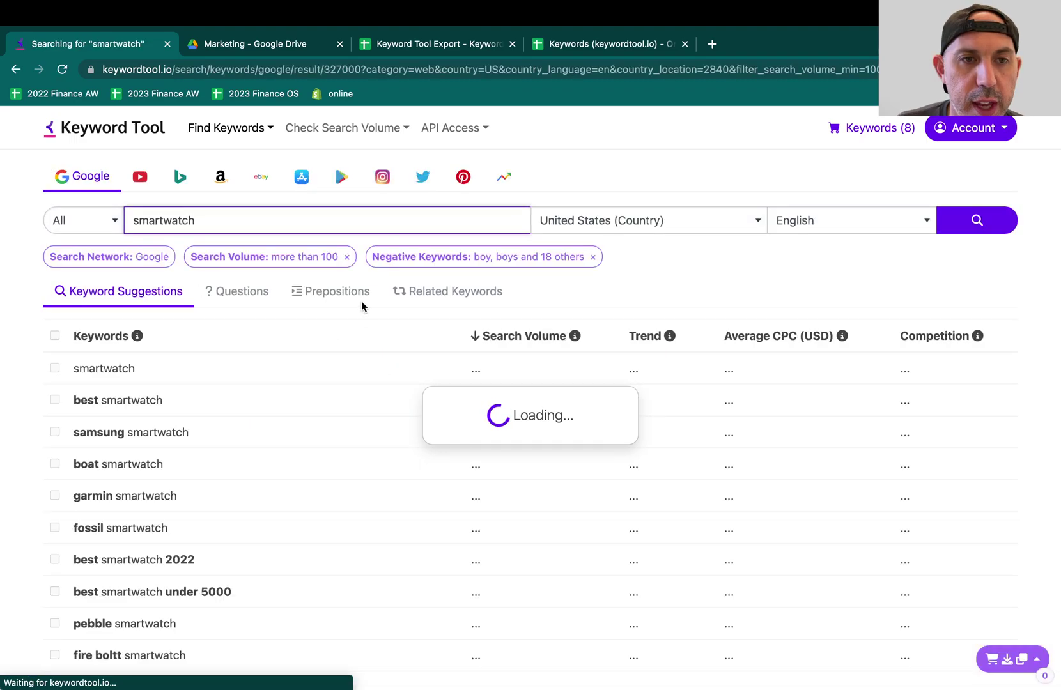
click(232, 296)
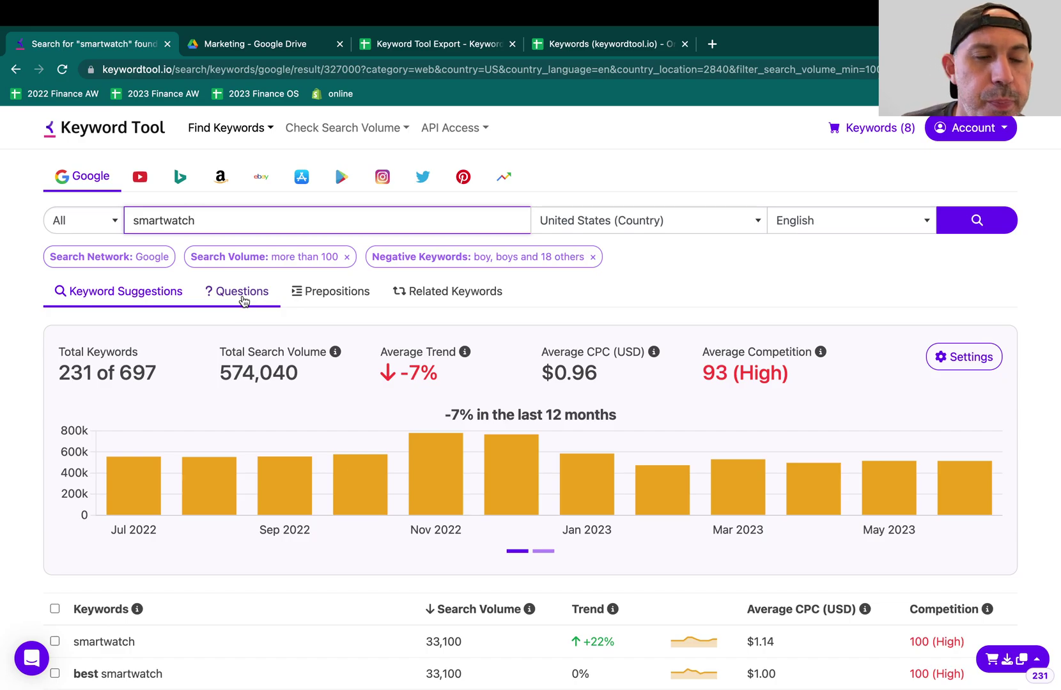
Step: Show question-style smartwatch keywords such as 'are smartwatches worth it'
scroll(243, 487, down, 5)
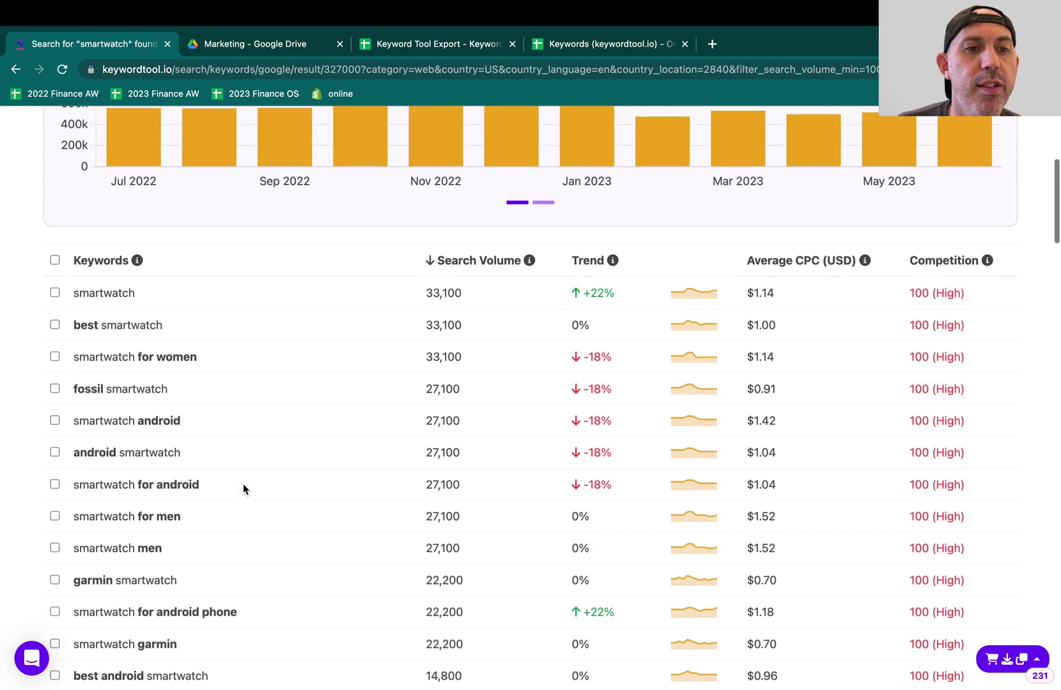
scroll(196, 631, down, 5)
scroll(196, 631, up, 10)
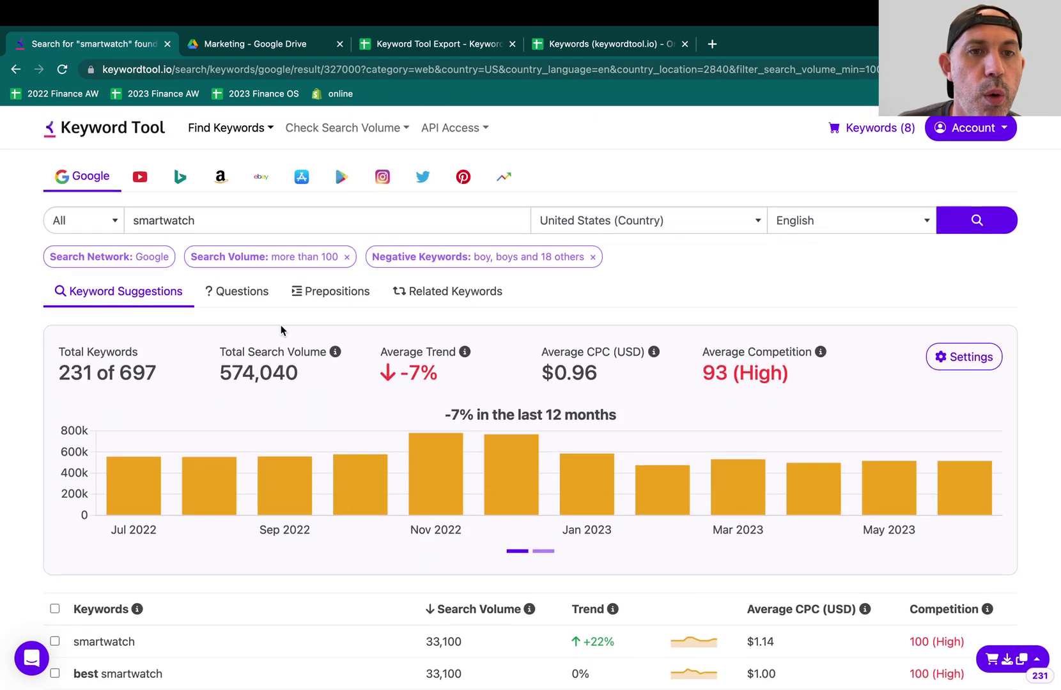
click(253, 291)
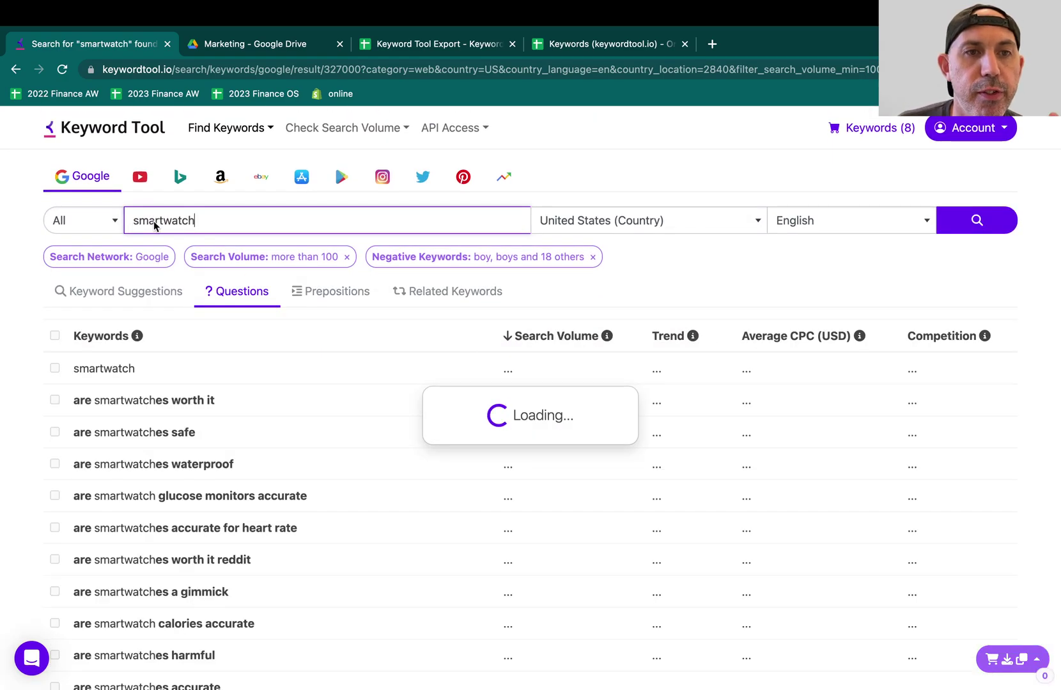
Step: Scroll through the eight smartwatch question keywords, leaving the location set to United States
scroll(322, 429, down, 5)
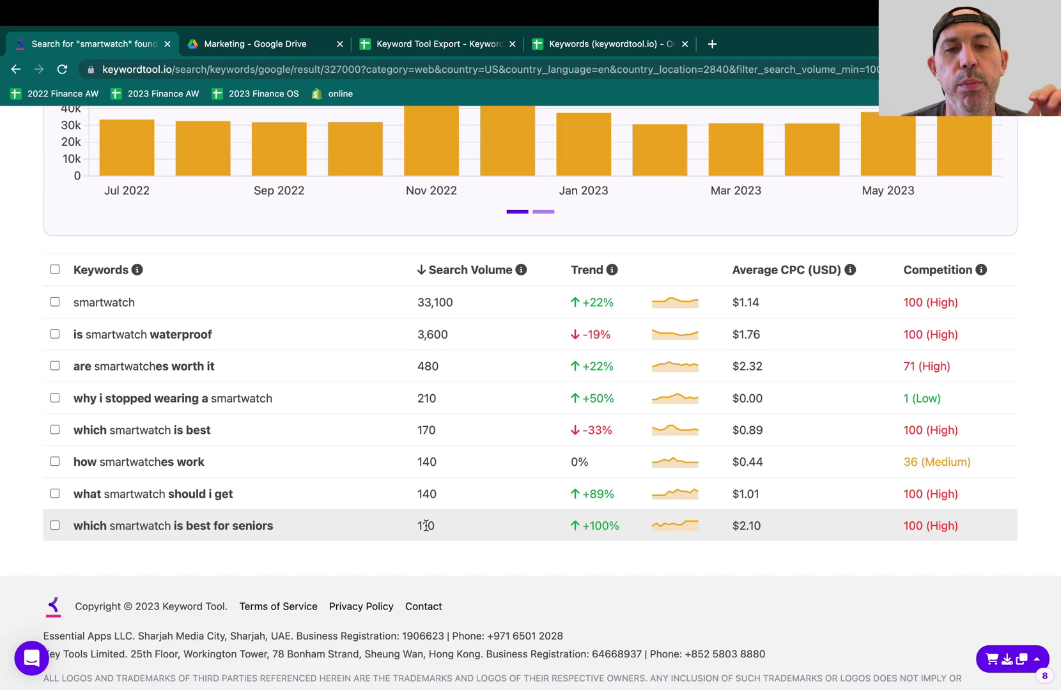
scroll(355, 526, up, 5)
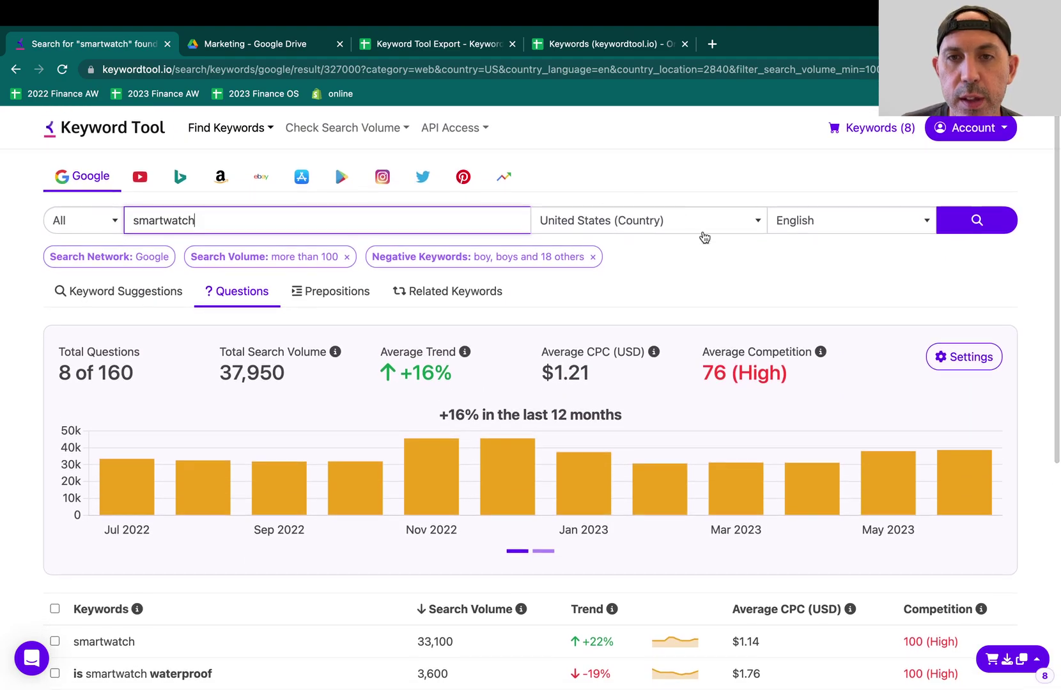
scroll(669, 266, down, 4)
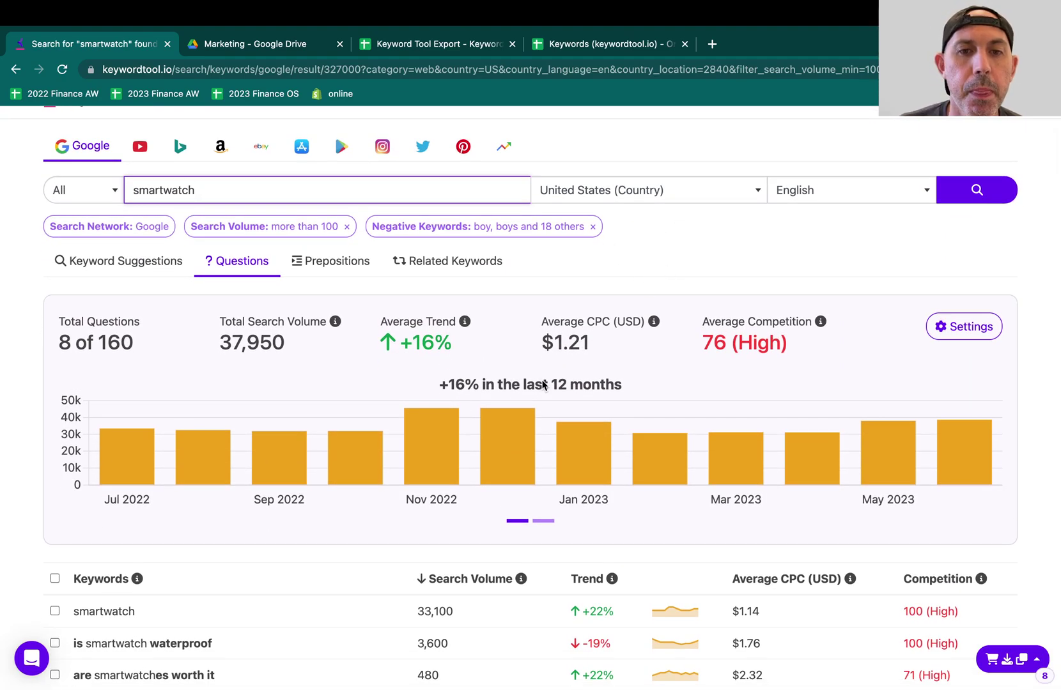
scroll(661, 170, up, 3)
click(663, 173)
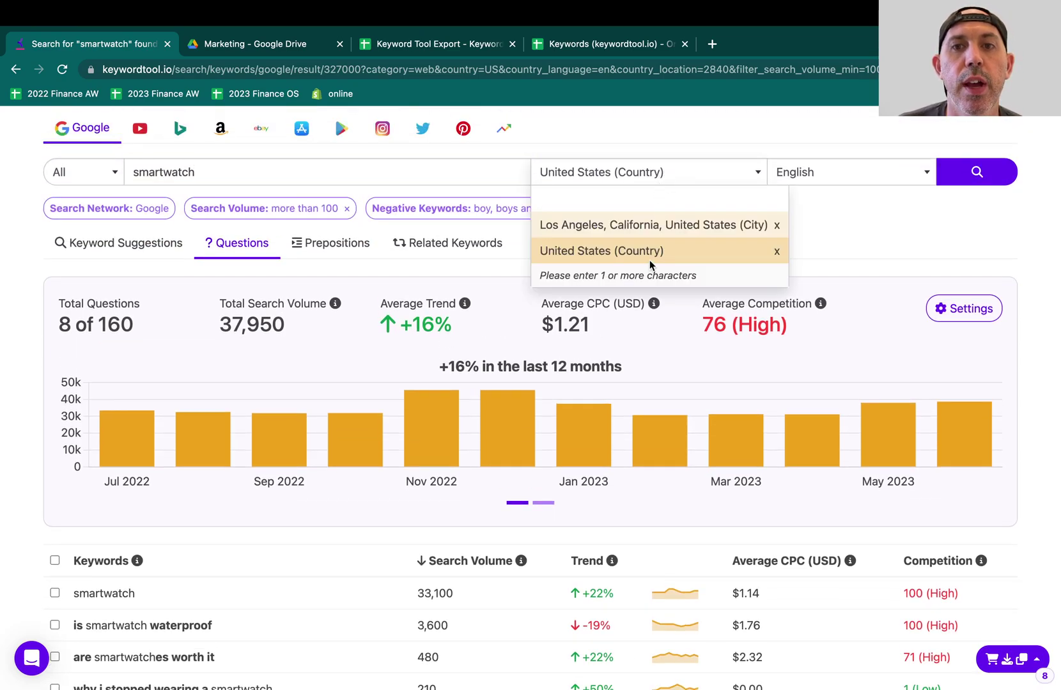
click(665, 137)
scroll(505, 349, up, 1)
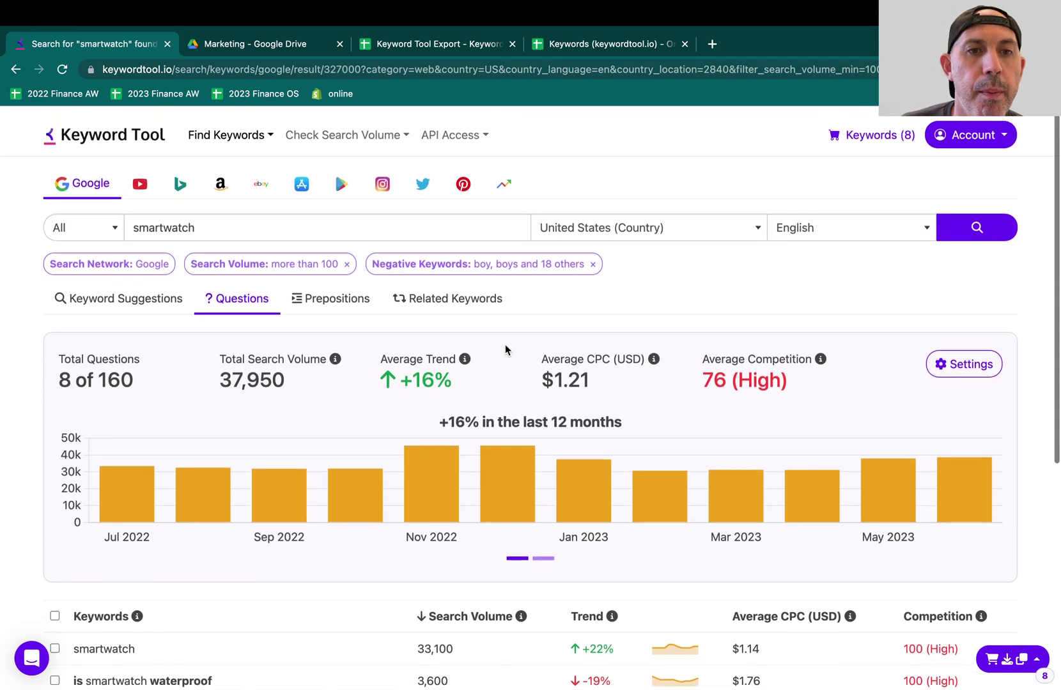
Step: Show the 52 preposition-based smartwatch keywords and scroll through their volumes and CPC
click(352, 294)
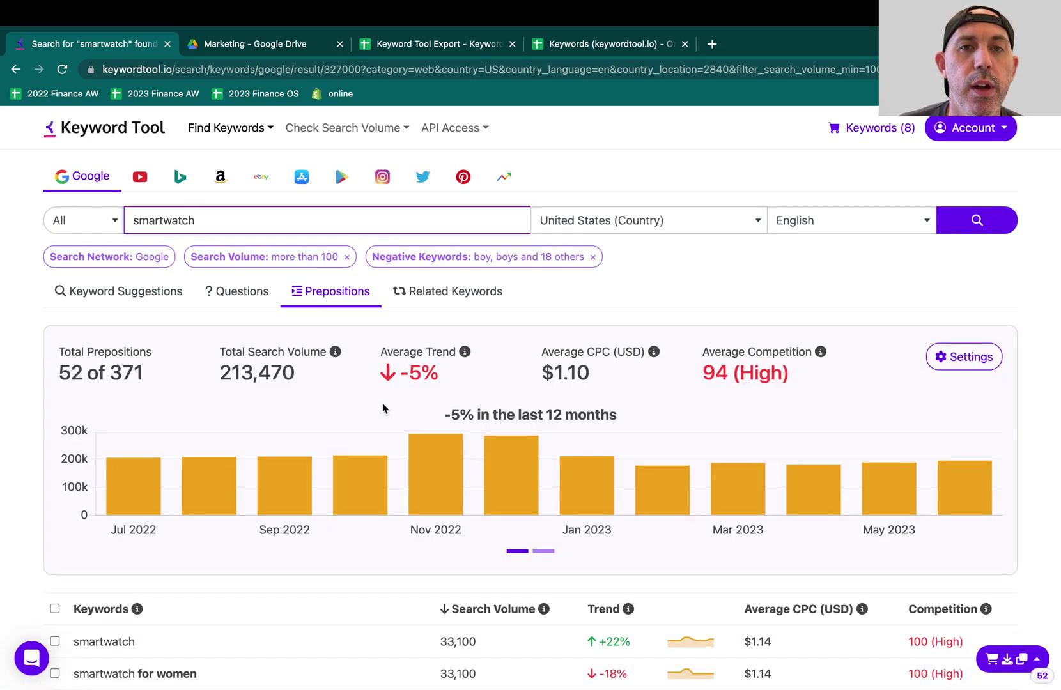
scroll(383, 408, down, 6)
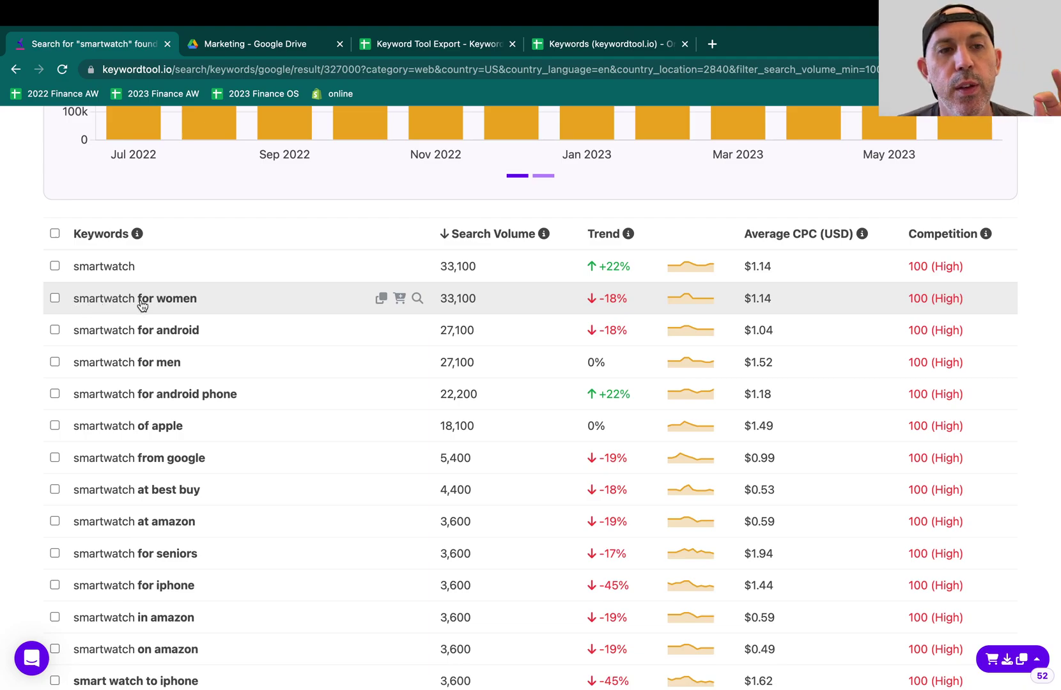
scroll(230, 396, down, 1)
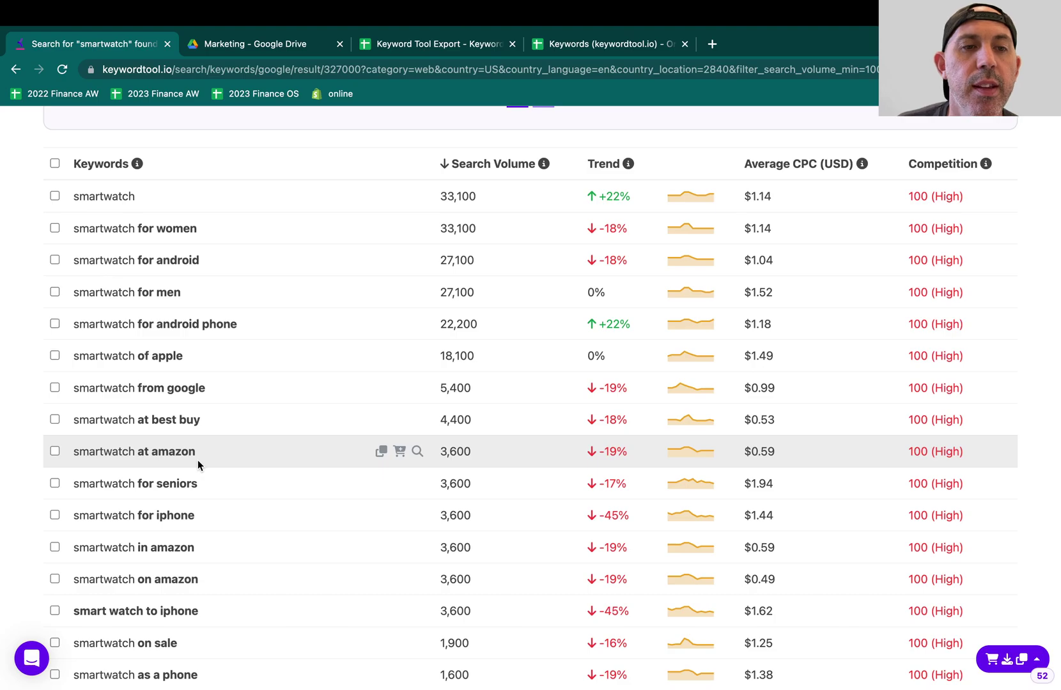
scroll(198, 460, down, 4)
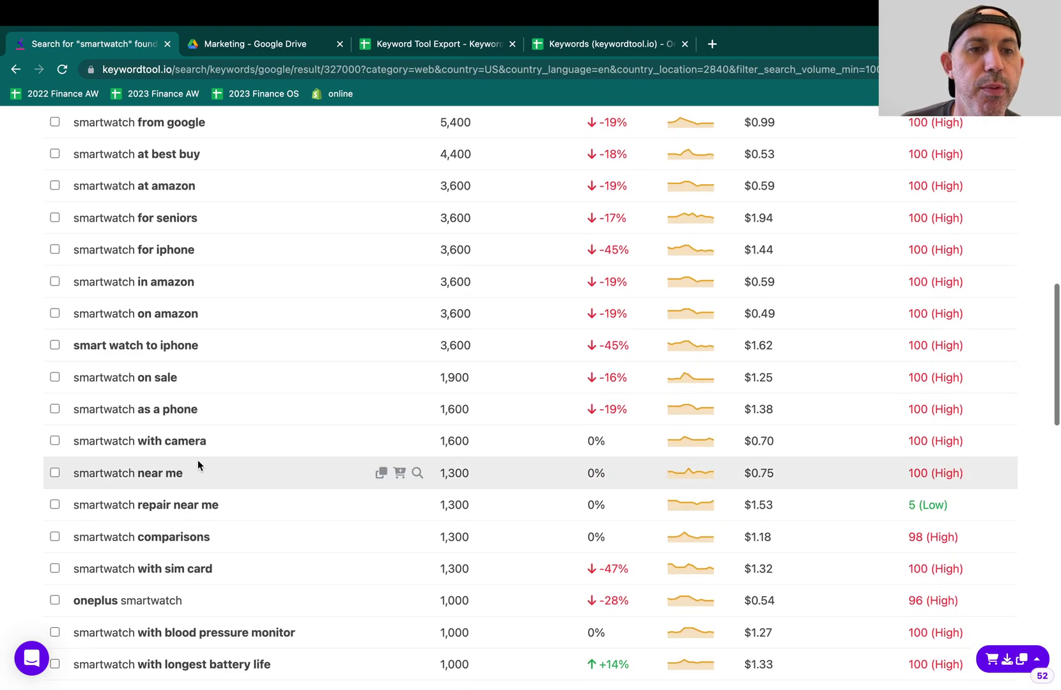
scroll(275, 467, up, 10)
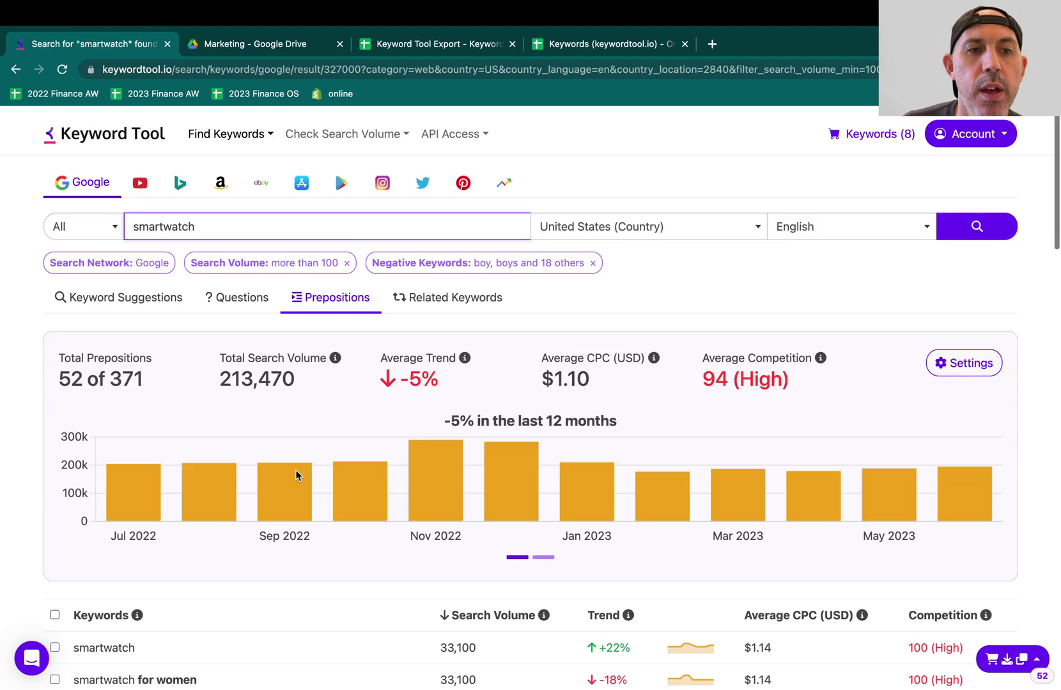
scroll(295, 470, down, 9)
scroll(295, 470, down, 6)
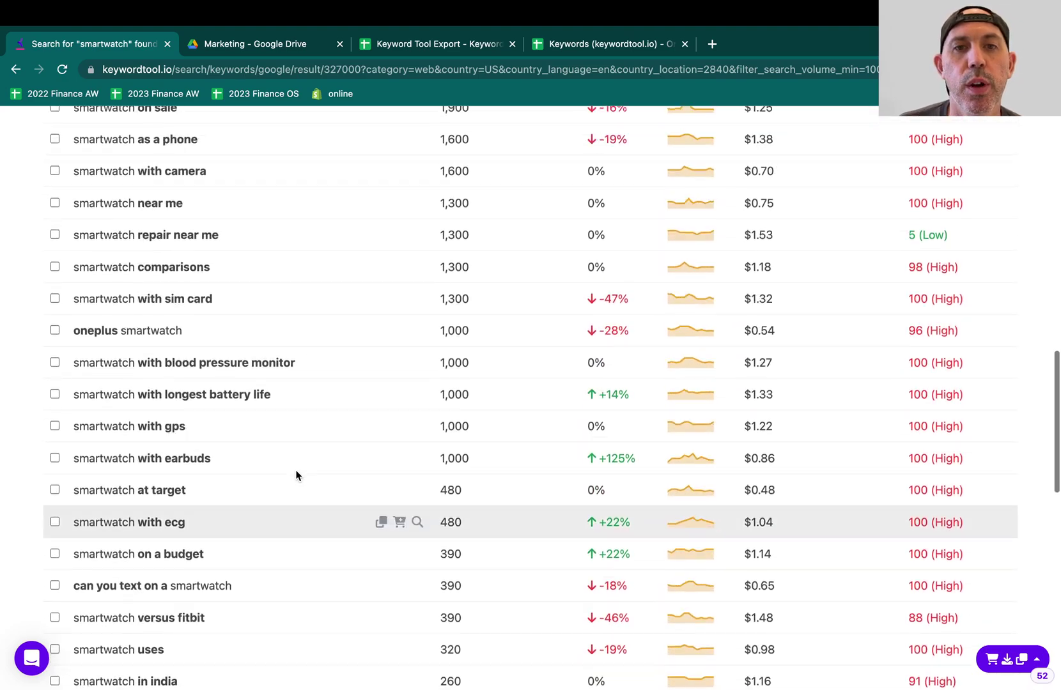
scroll(295, 469, up, 15)
Step: Show the 993 related smartwatch keywords, then bring up the Check Search Volume platform menu
click(451, 291)
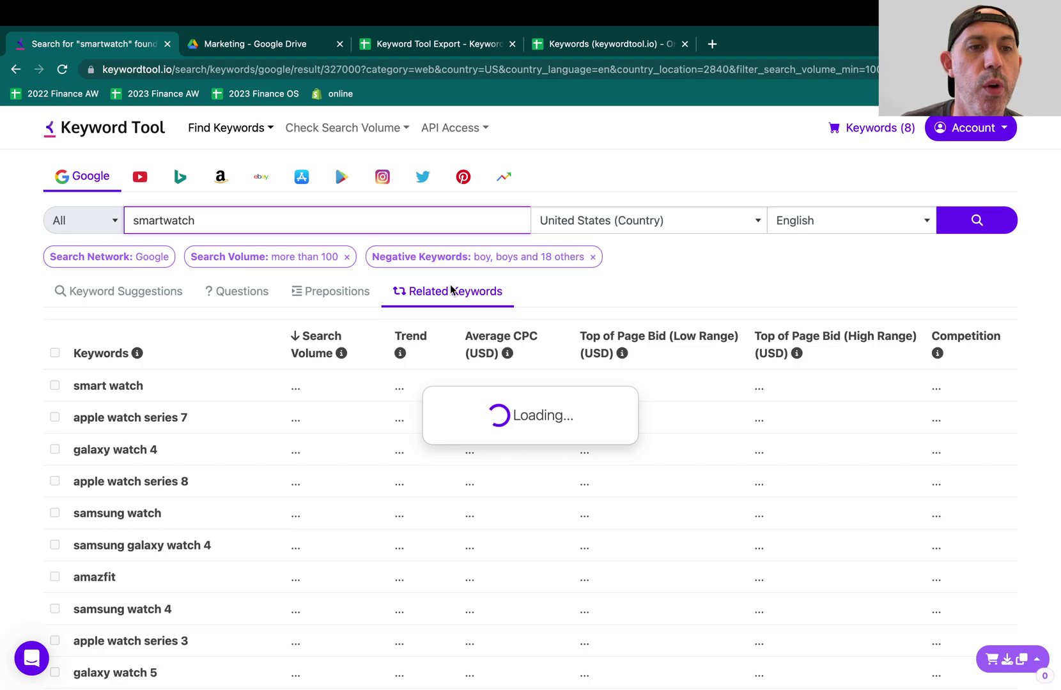
scroll(239, 471, down, 5)
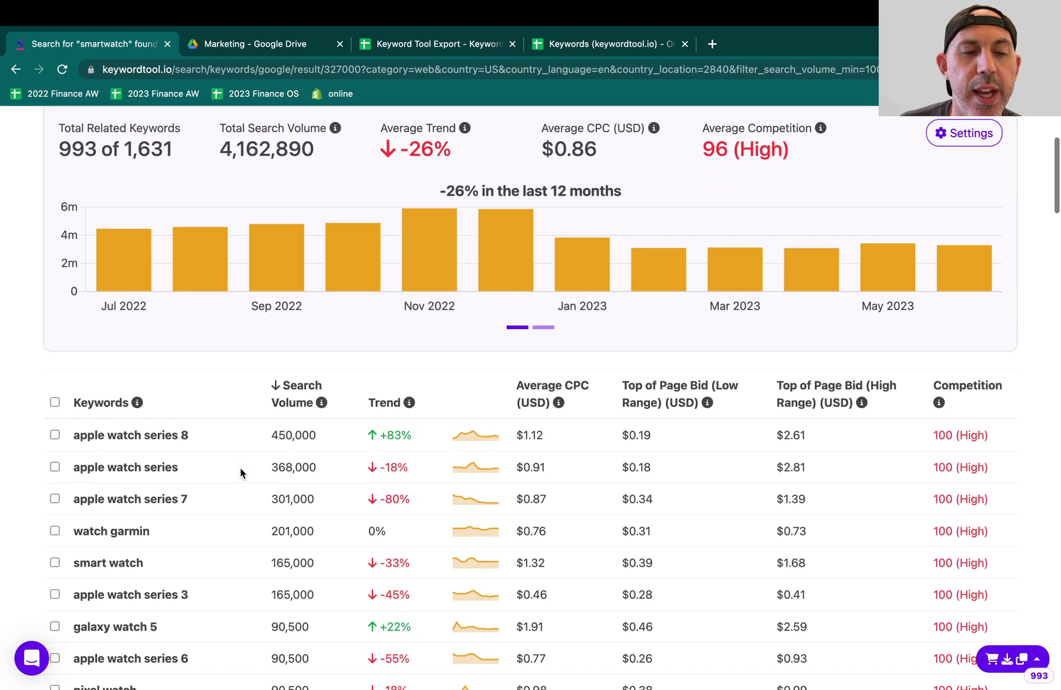
scroll(240, 470, down, 4)
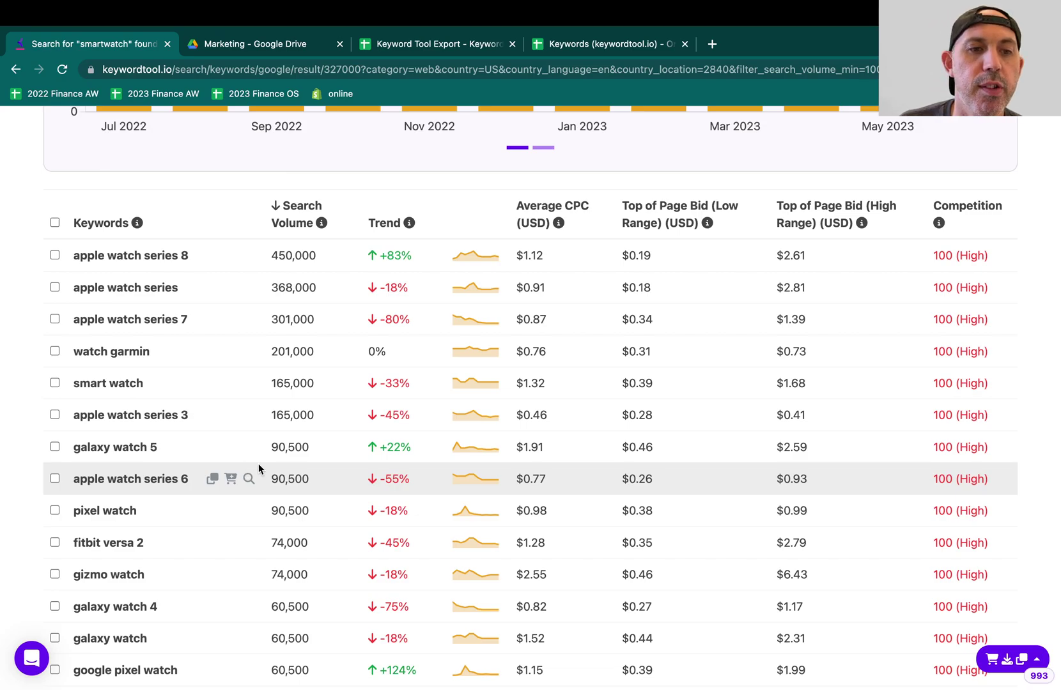
scroll(384, 455, up, 5)
scroll(639, 320, down, 1)
click(717, 291)
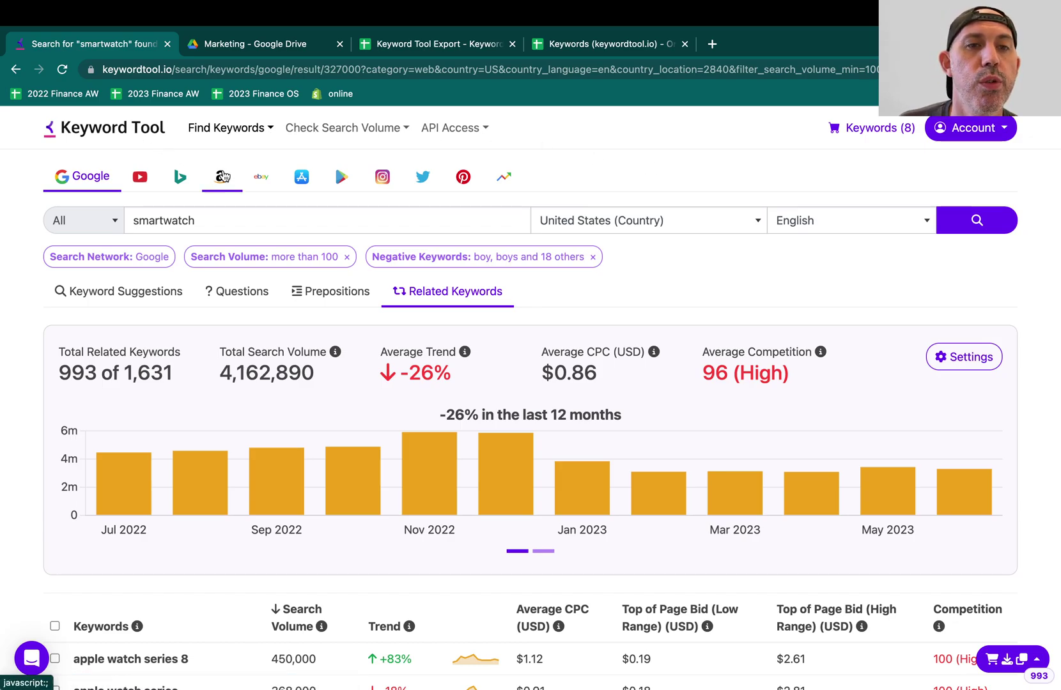
mouse_move(356, 135)
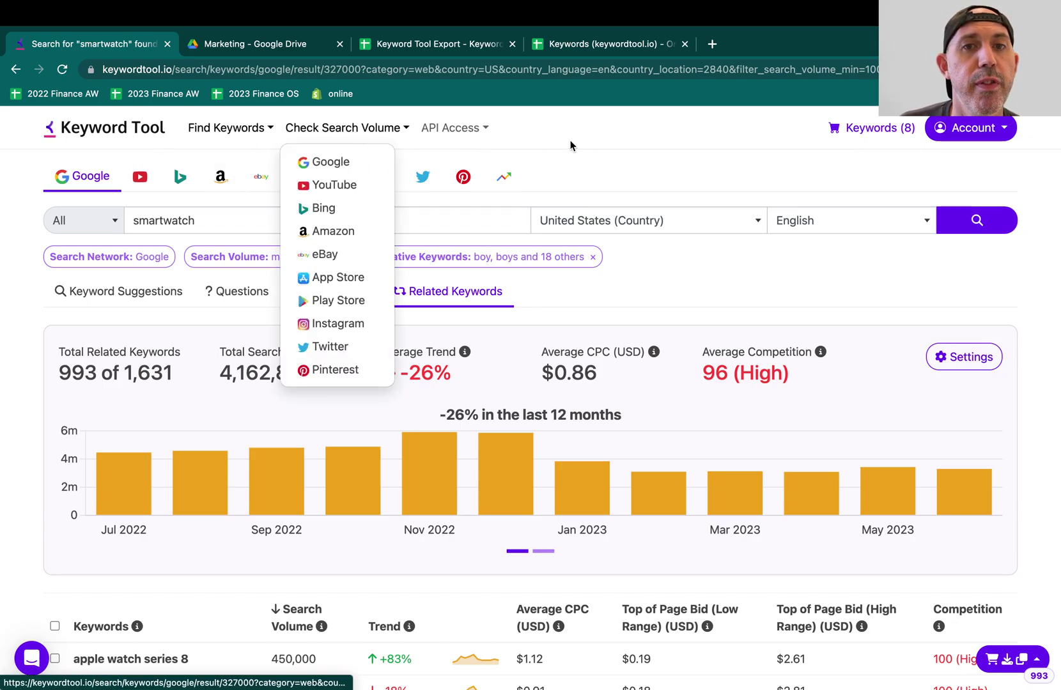
click(350, 161)
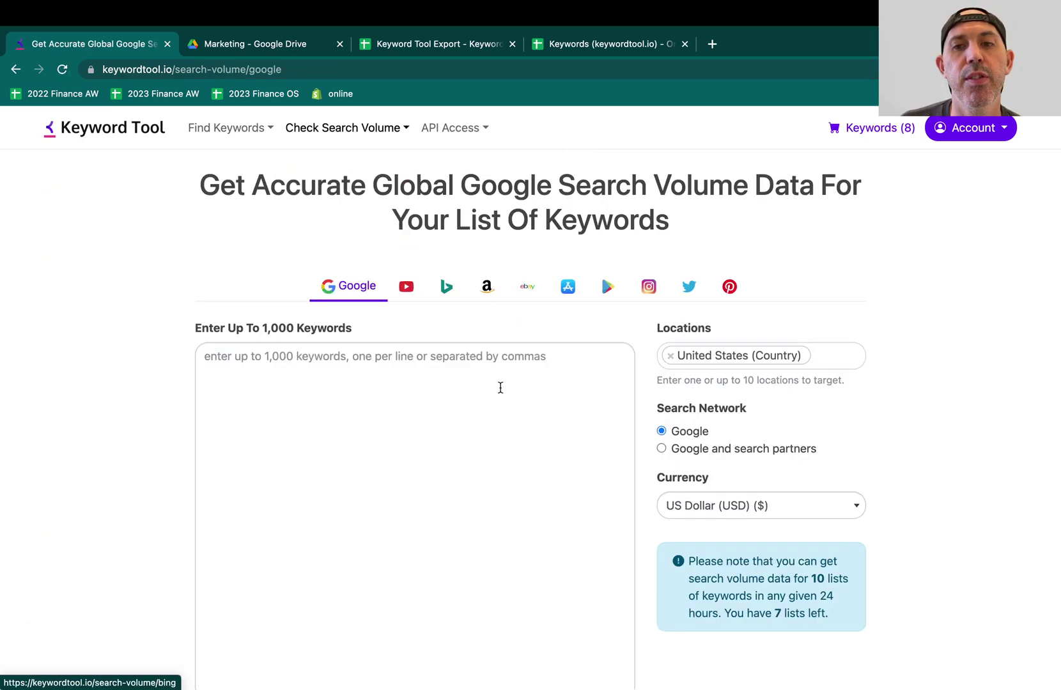
scroll(499, 386, down, 5)
scroll(388, 323, up, 2)
click(388, 322)
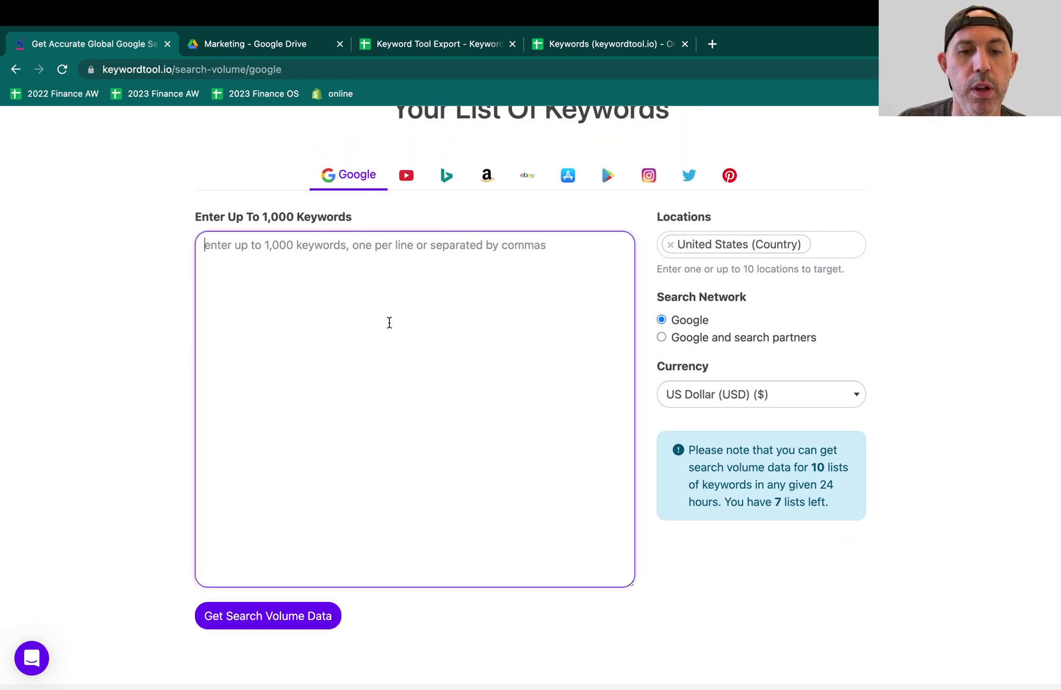
text(smartwatch)
key(Return)
text(smartwatch )
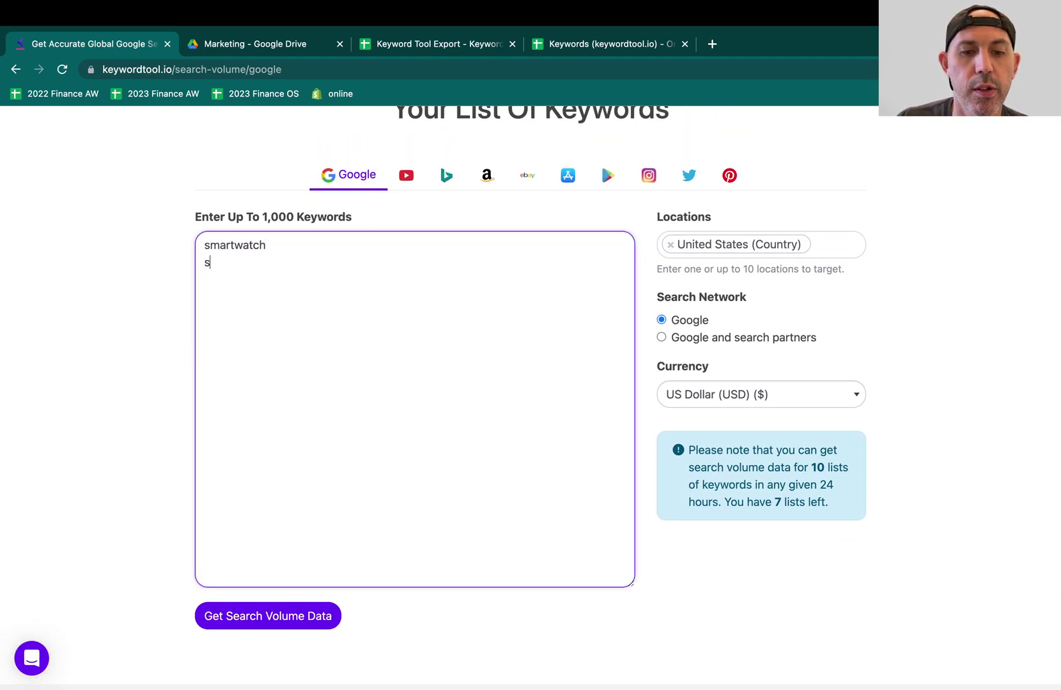
text(se)
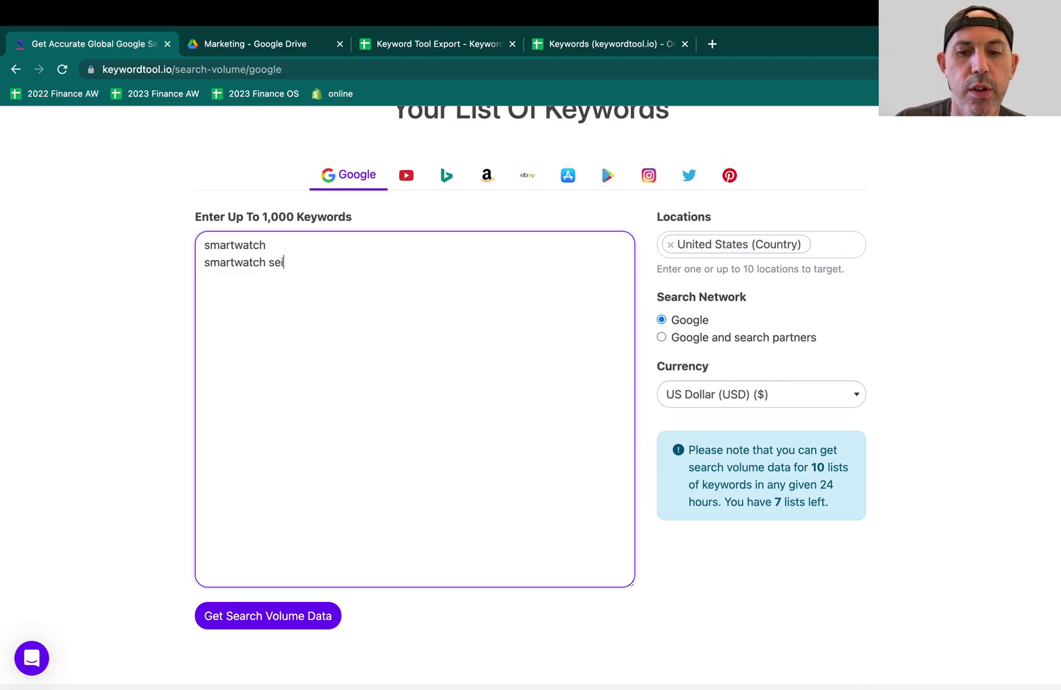
text(niors)
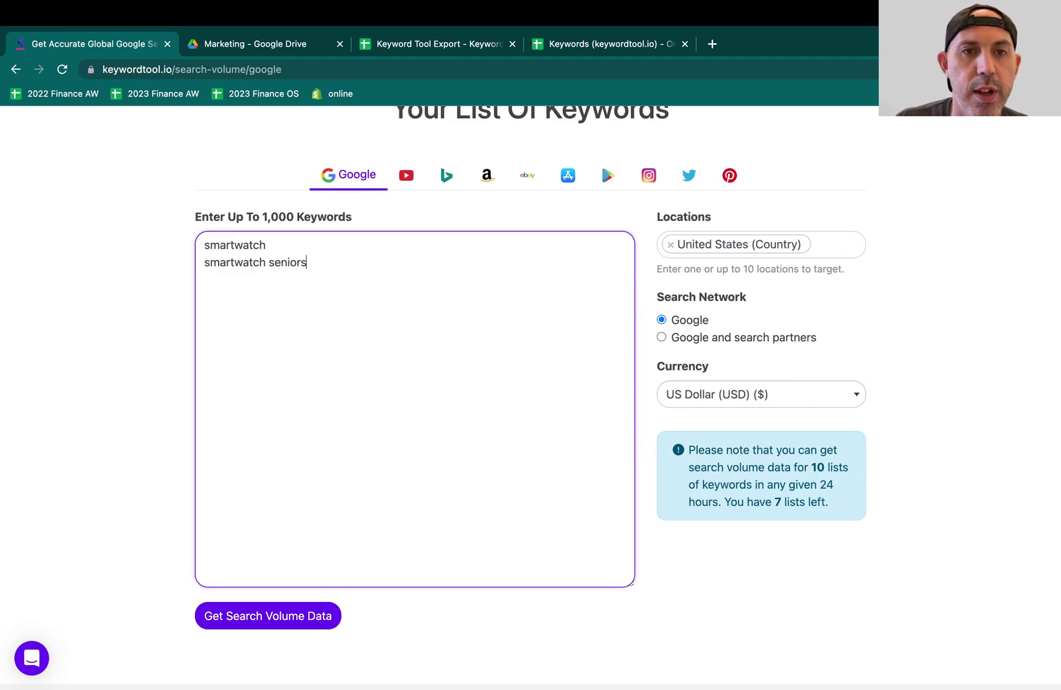
click(281, 617)
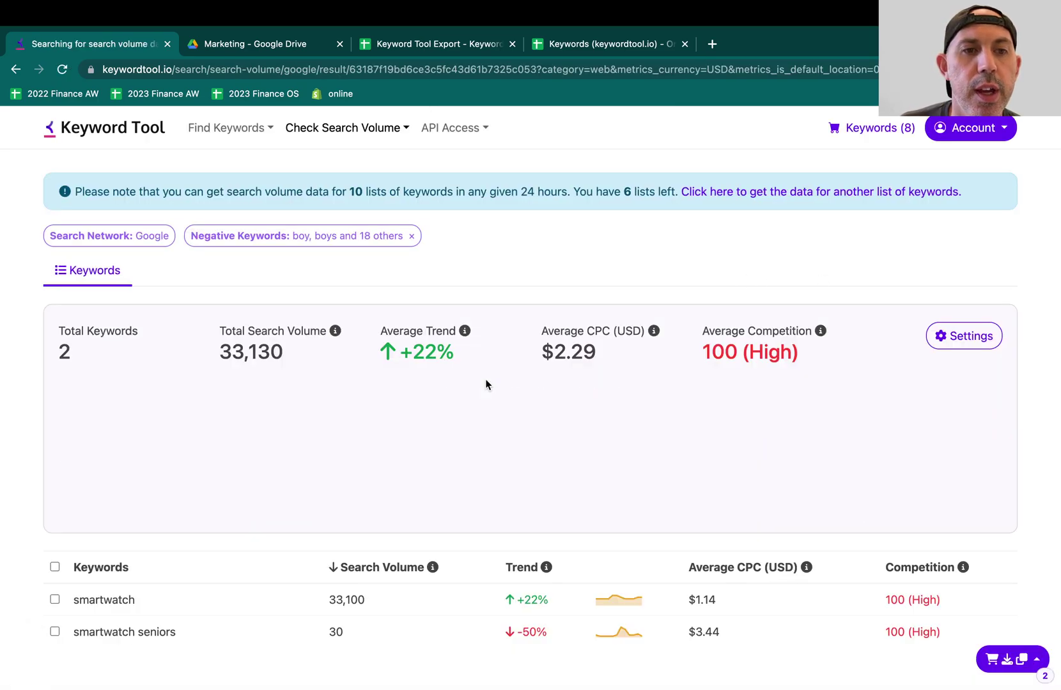
scroll(467, 431, down, 3)
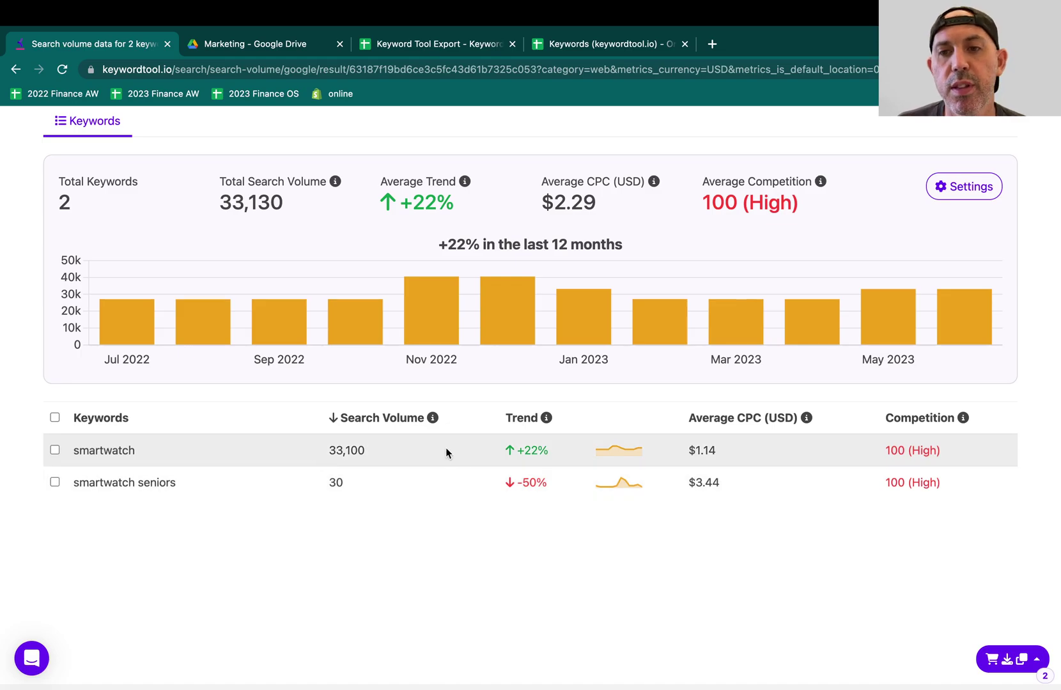
scroll(477, 491, up, 3)
scroll(477, 492, down, 1)
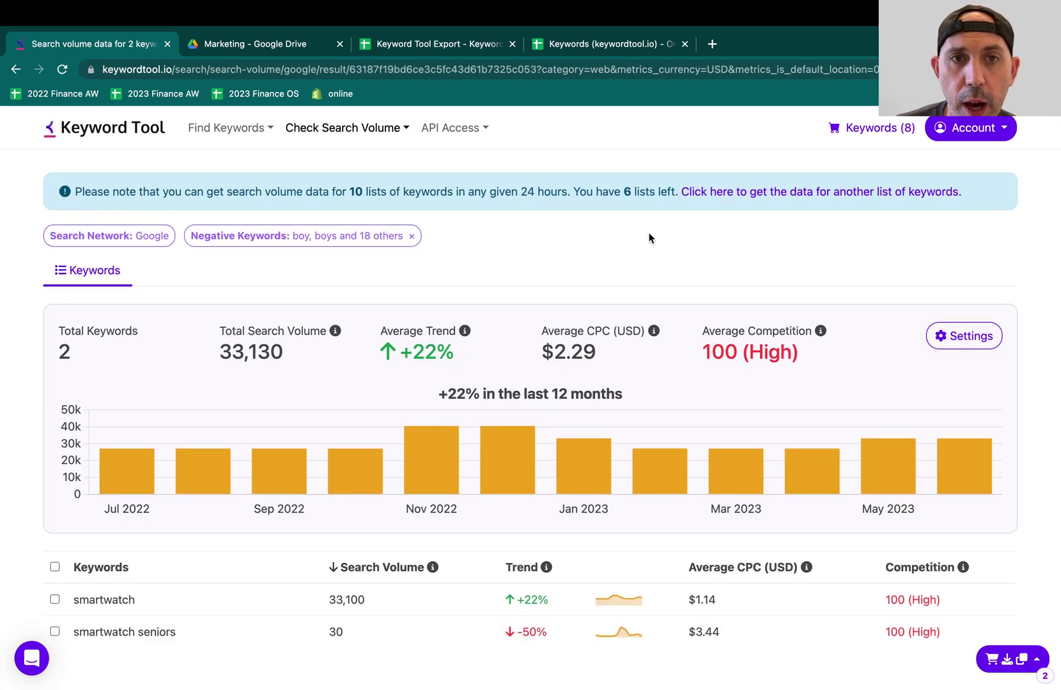
mouse_move(472, 128)
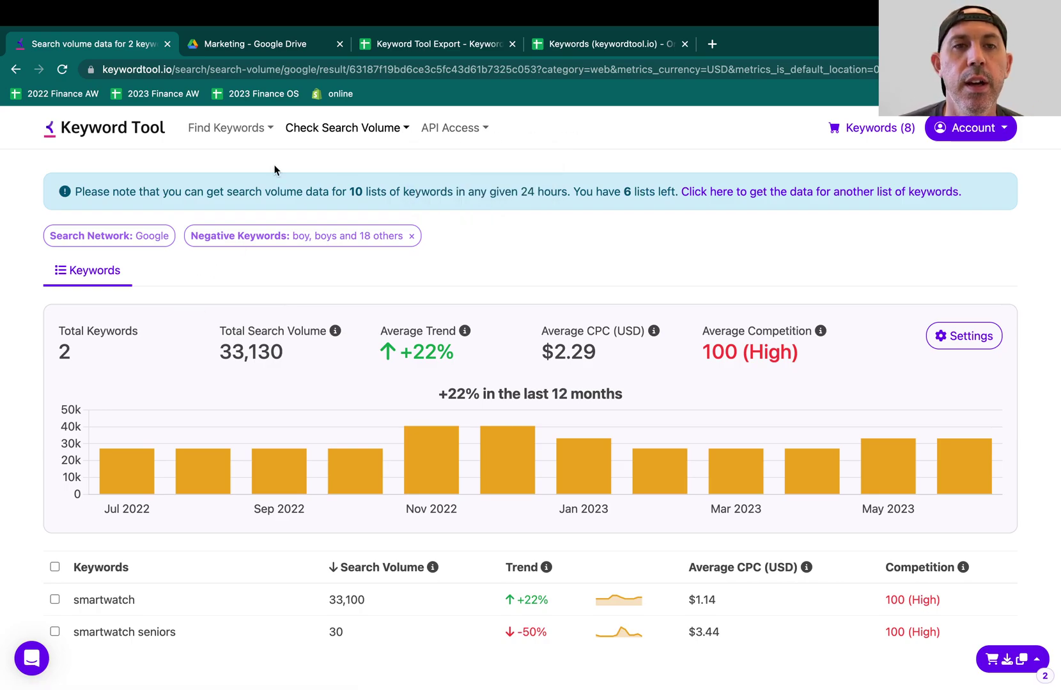
Step: Run an Amazon keyword search for 'smartwatch' and scroll its 336 results
click(231, 134)
click(145, 131)
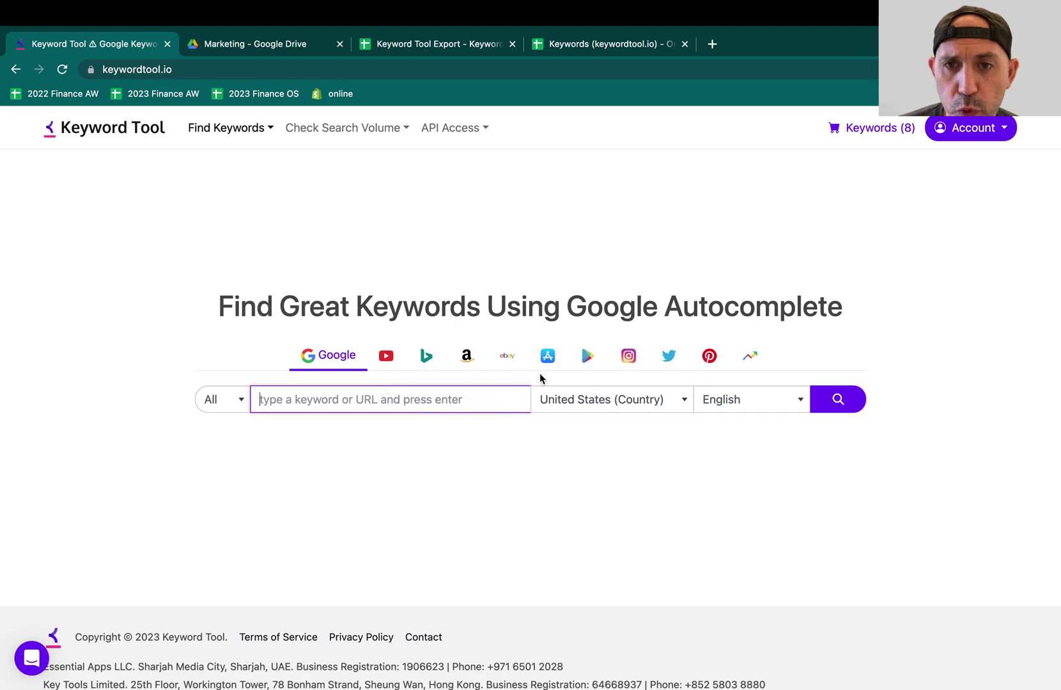
click(471, 359)
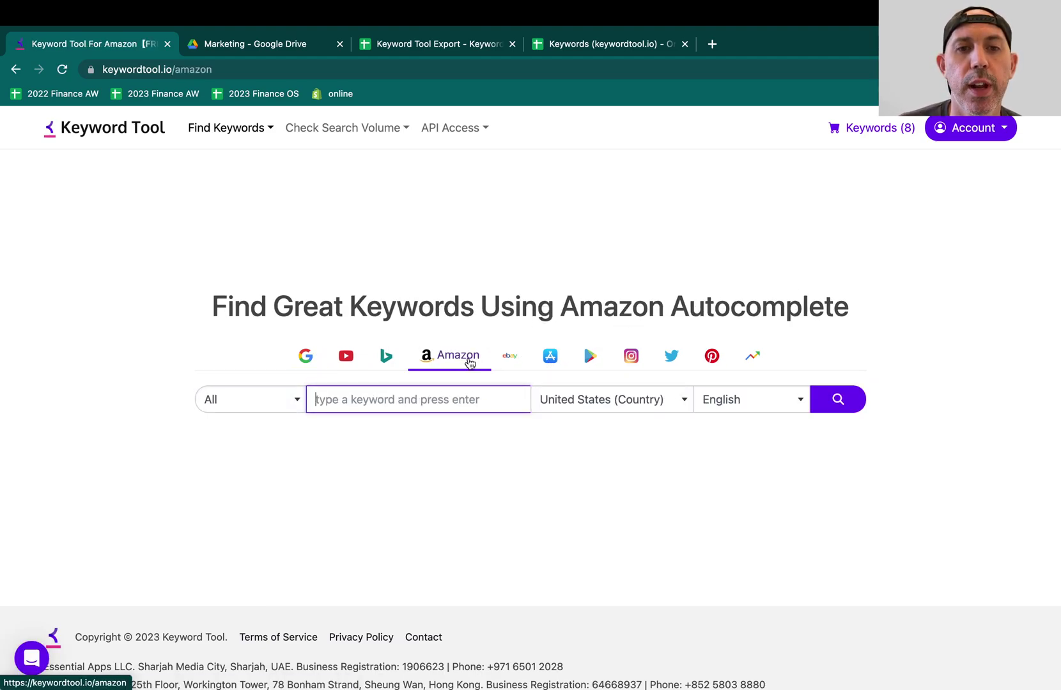
text(smartwatch)
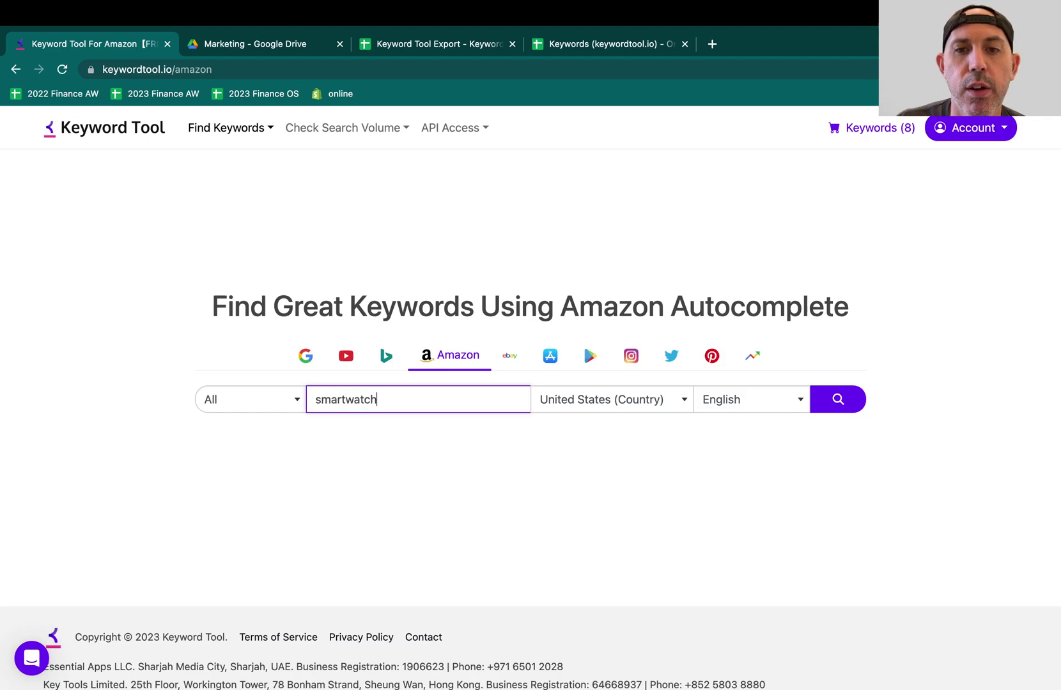
key(Return)
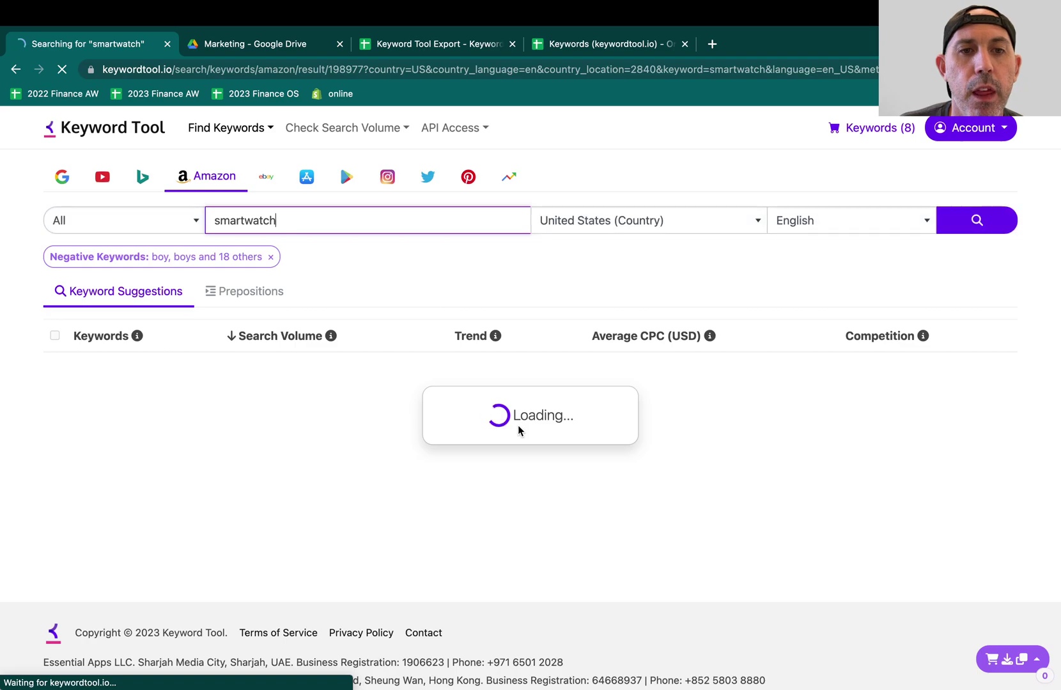
scroll(387, 303, down, 1)
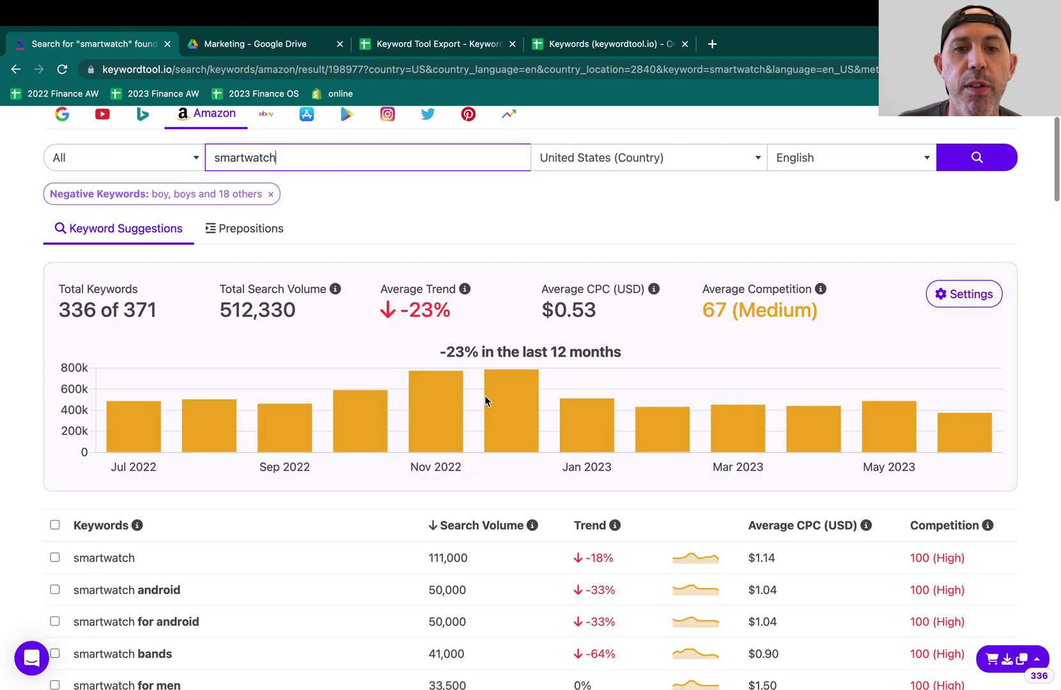
scroll(492, 408, down, 3)
scroll(506, 433, down, 1)
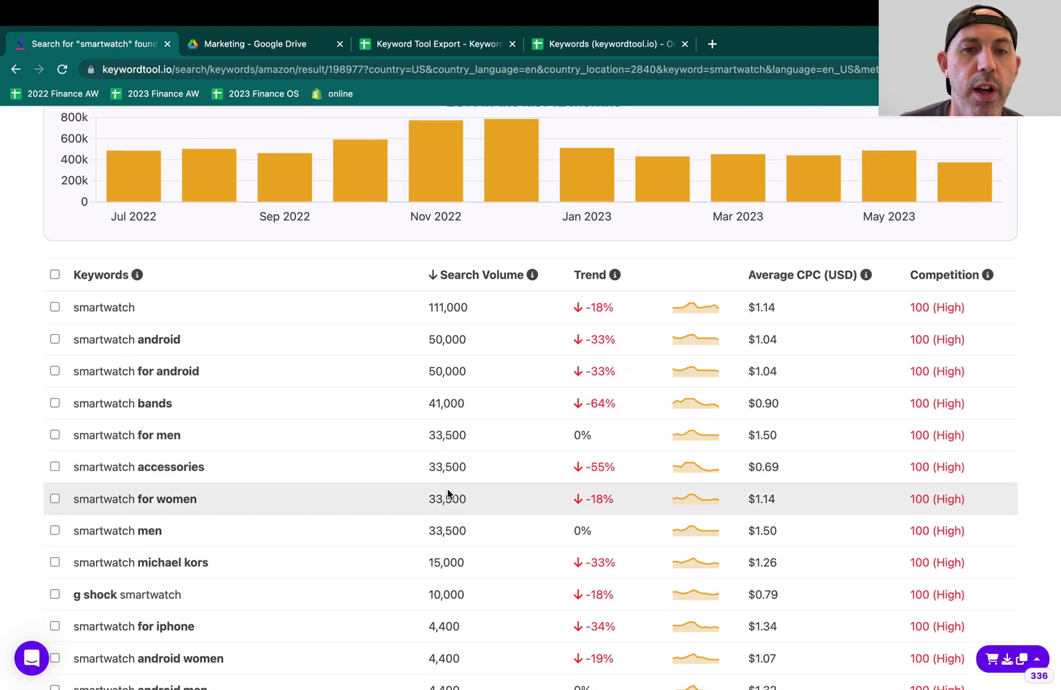
scroll(447, 494, up, 5)
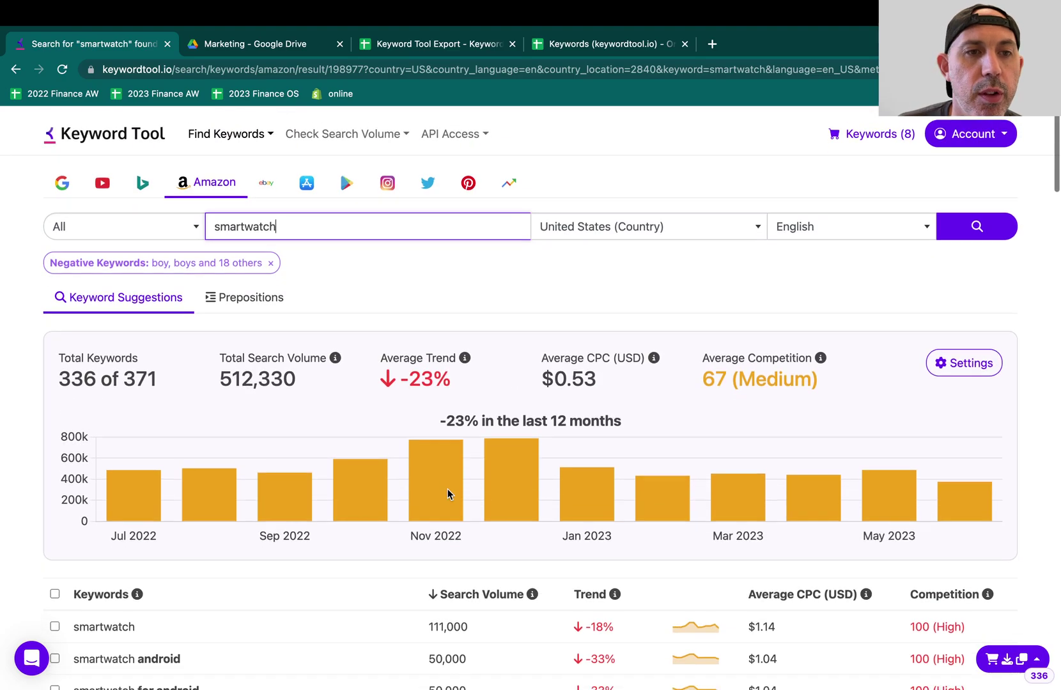
Step: Switch to Google smartwatch results (231 of 697), viewing the category list without changing it
click(406, 282)
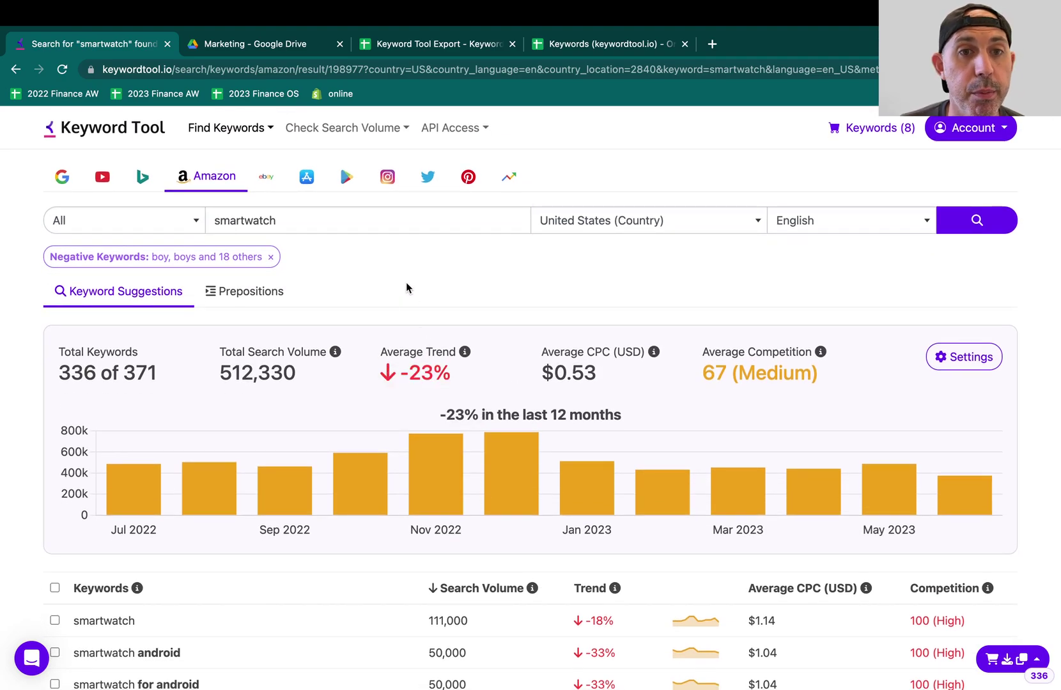
click(62, 176)
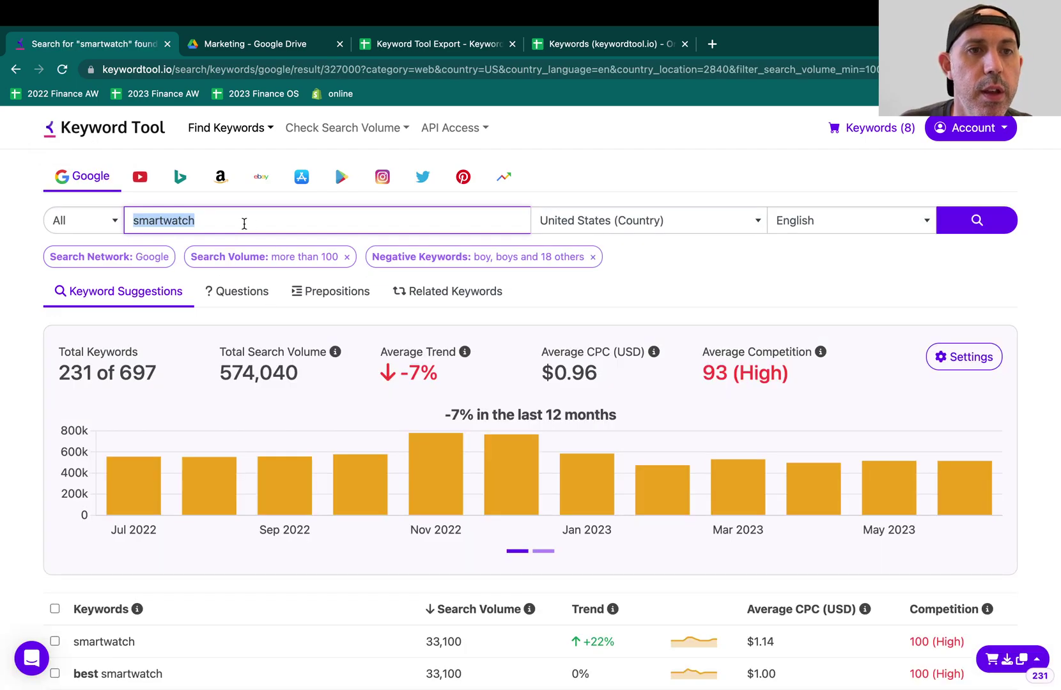
click(99, 222)
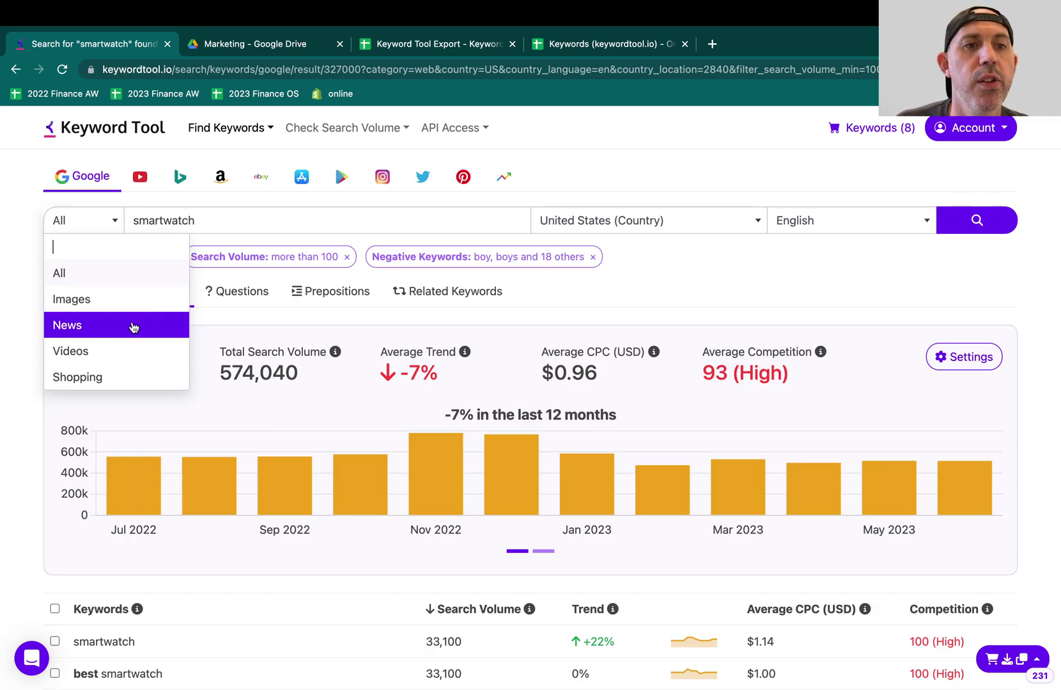
click(26, 217)
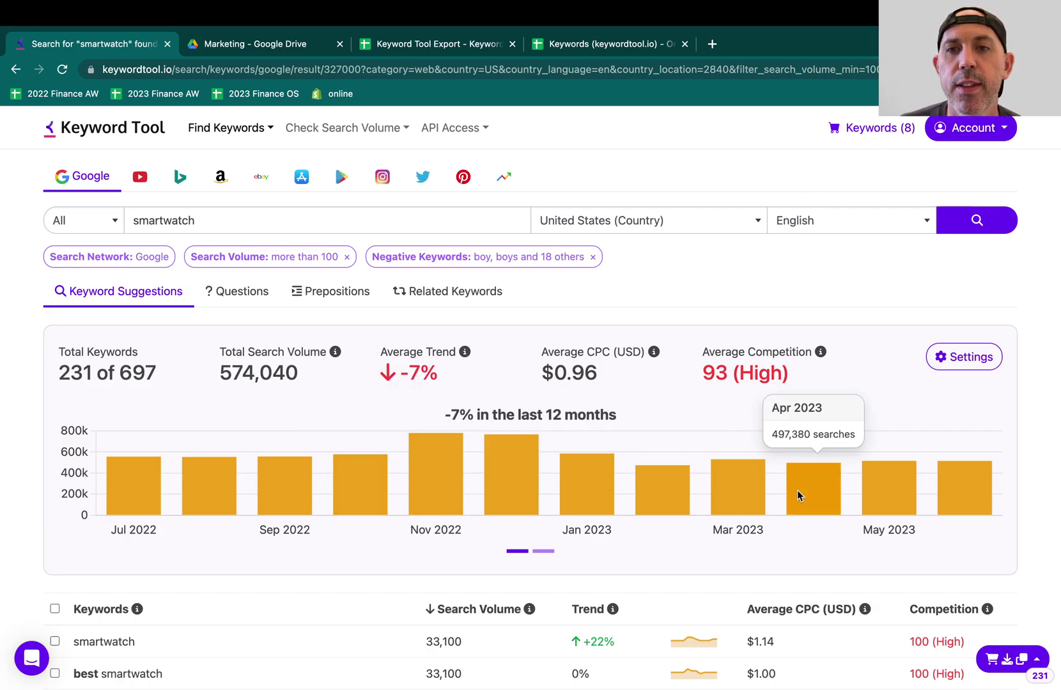
Step: Sort the smartwatch keywords by Average CPC (USD), lowest first
scroll(782, 456, down, 4)
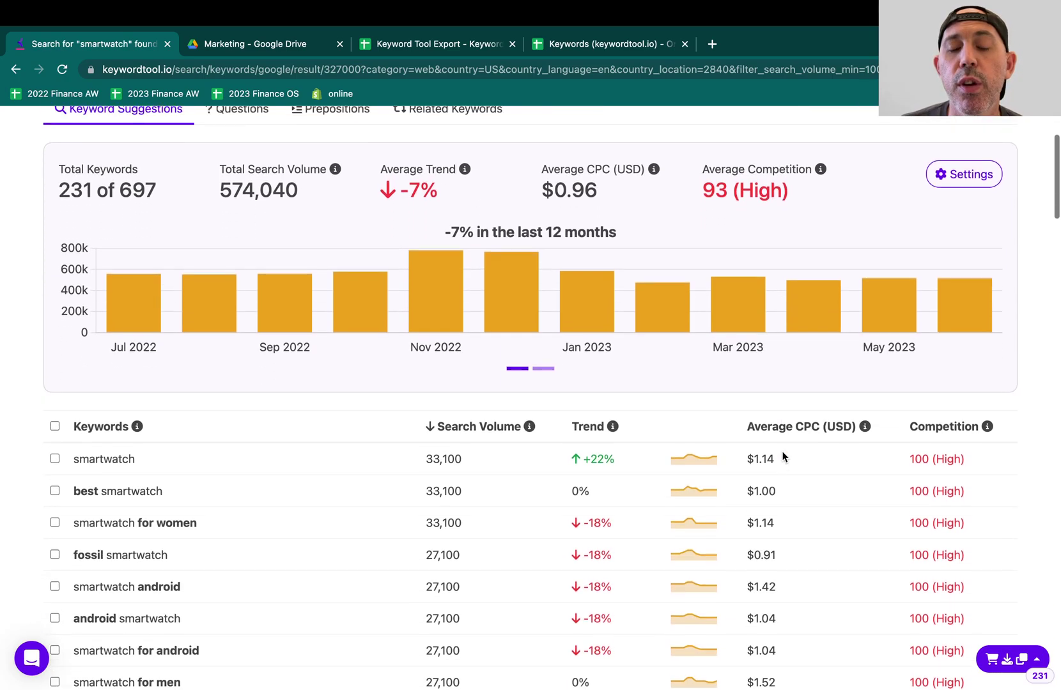
scroll(782, 456, down, 1)
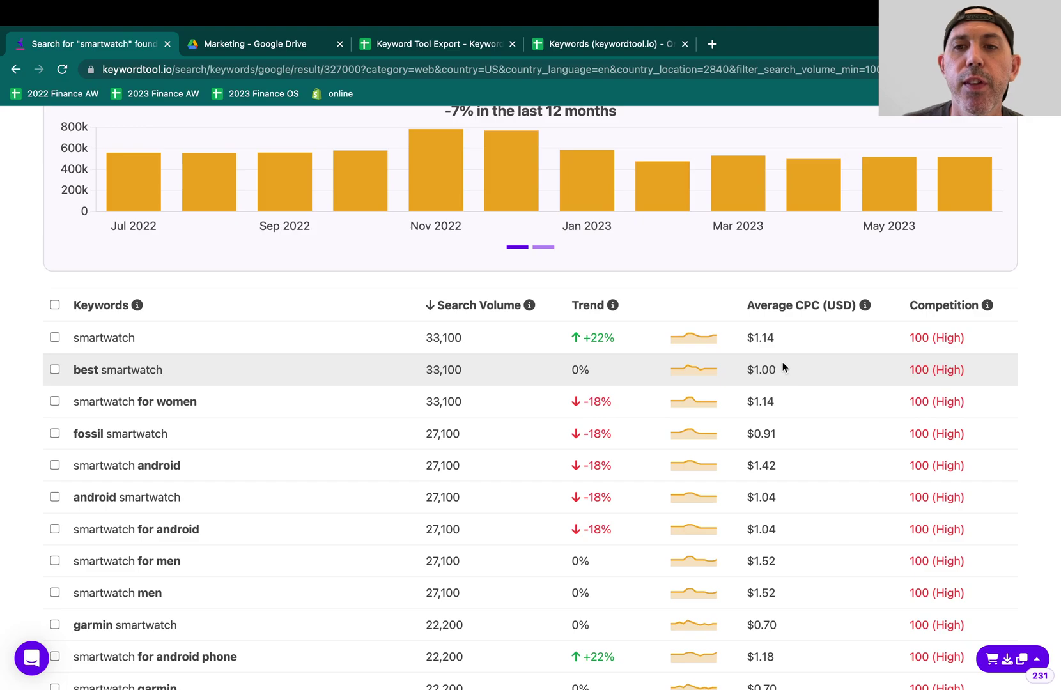
click(803, 311)
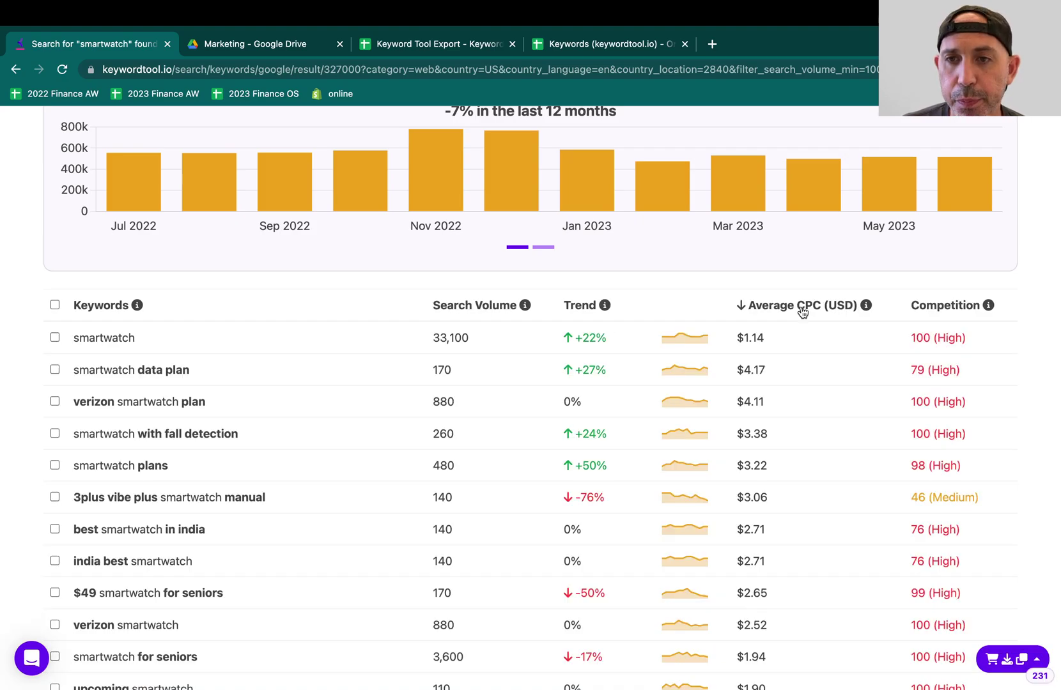
click(801, 306)
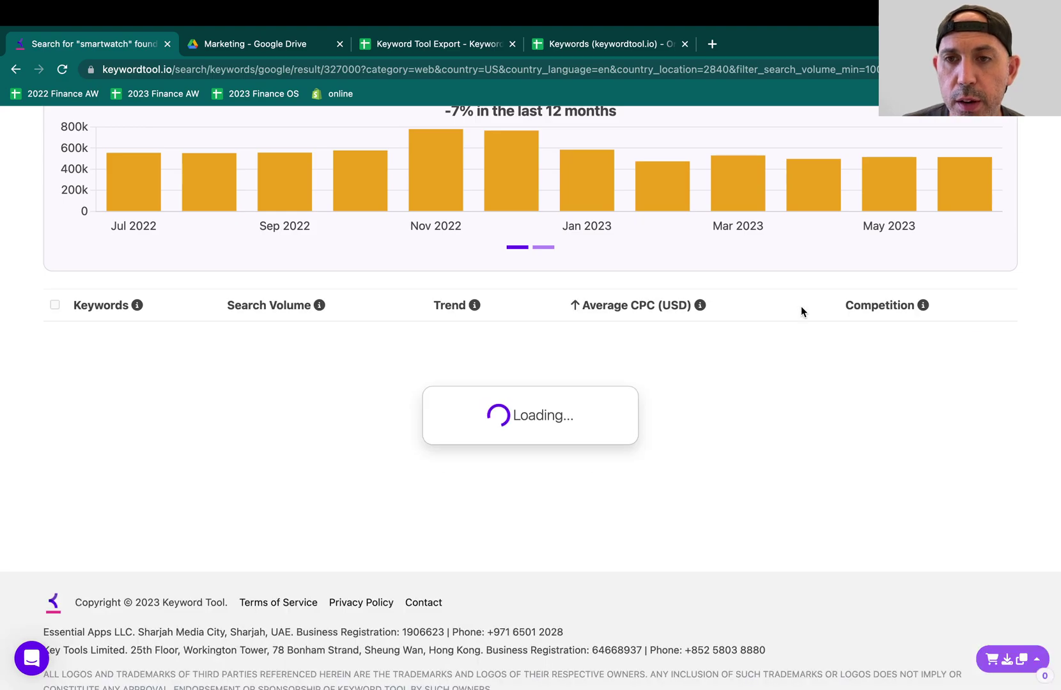
Step: Highlight the $0.16 CPC and competition values of 'smartwatch wallpaper'
scroll(342, 302, up, 5)
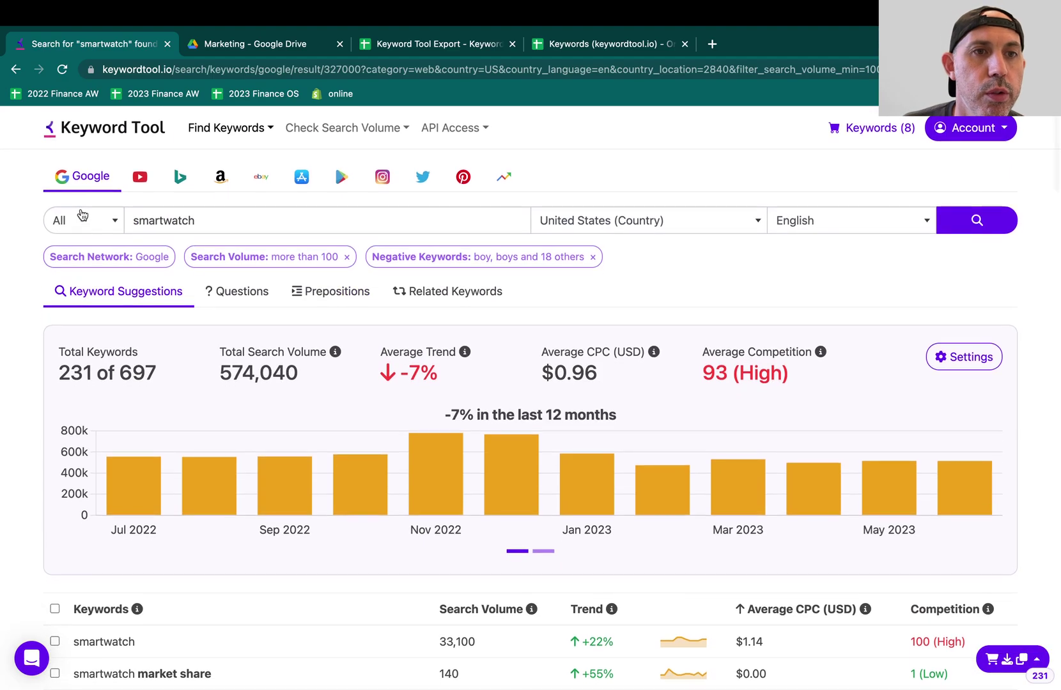
scroll(783, 530, down, 2)
scroll(783, 530, down, 5)
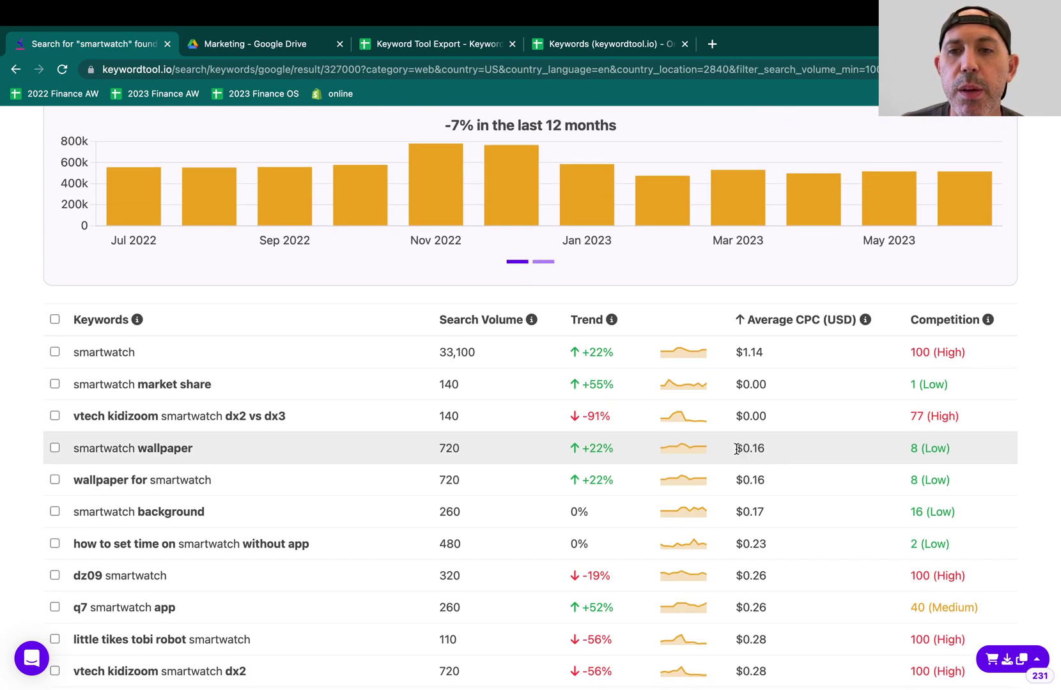
drag(737, 449, 768, 452)
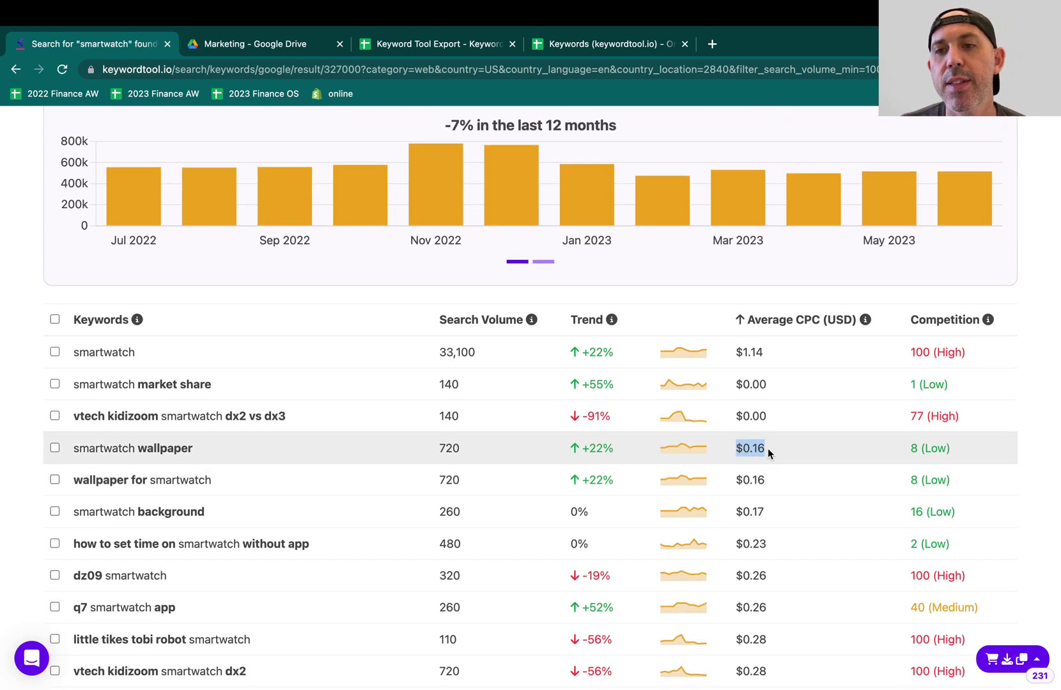
drag(737, 448, 938, 451)
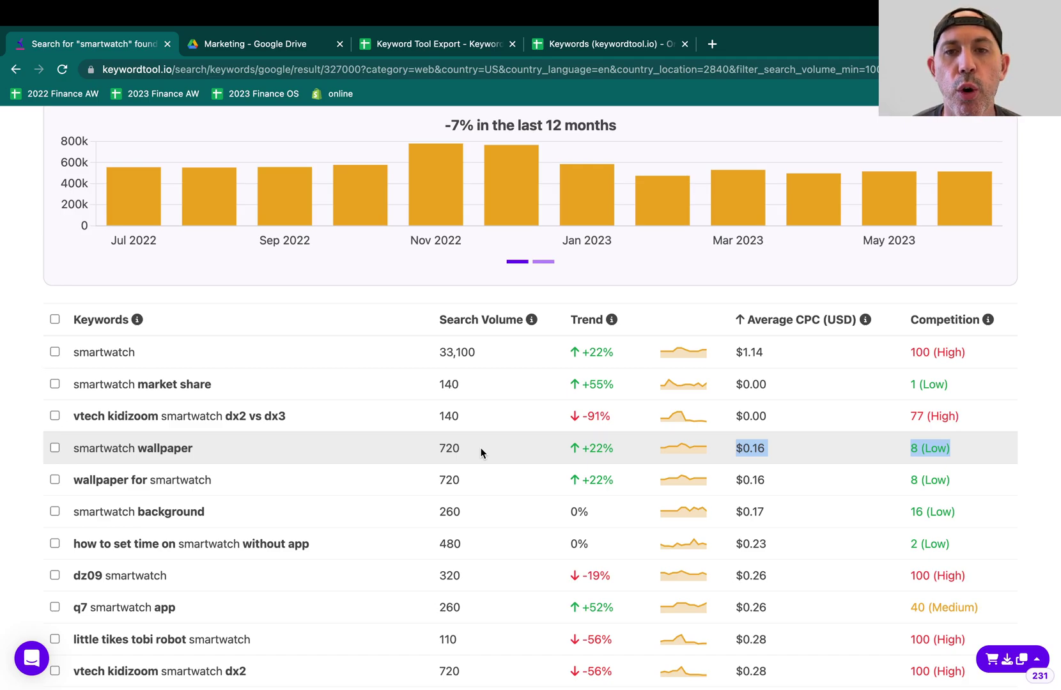
scroll(481, 452, up, 5)
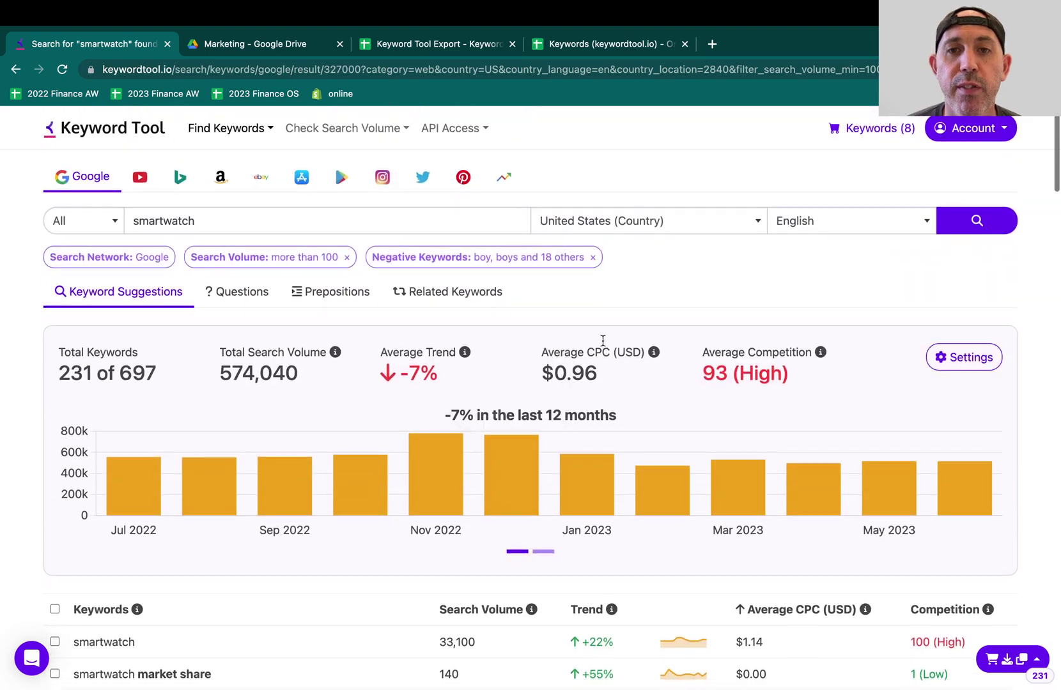